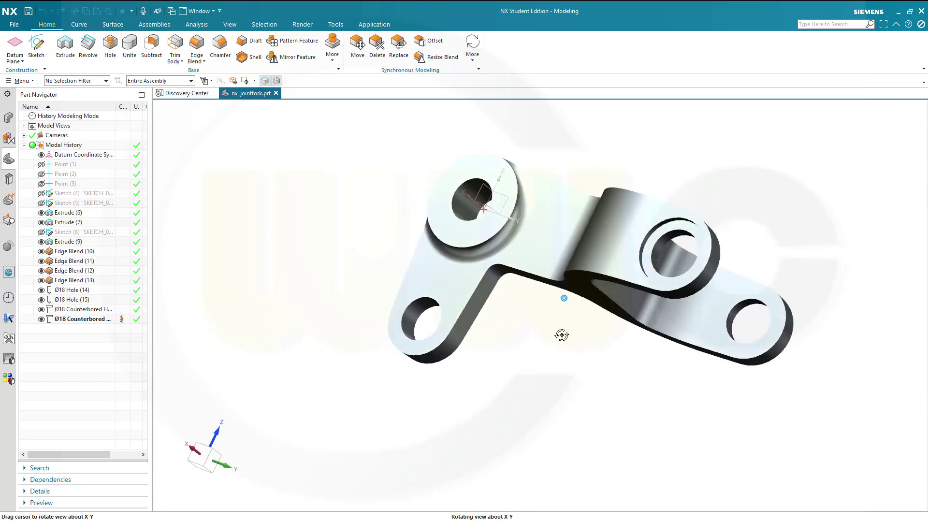
middle_click_drag(561, 335, 575, 382)
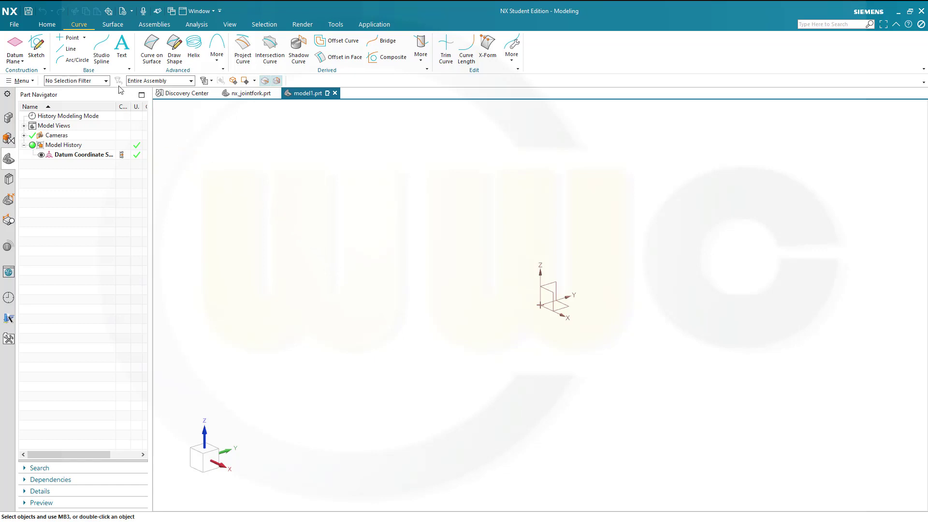
Create a point at X 0, Y 110, Z 0 mm in absolute work part coordinates
left_click(72, 39)
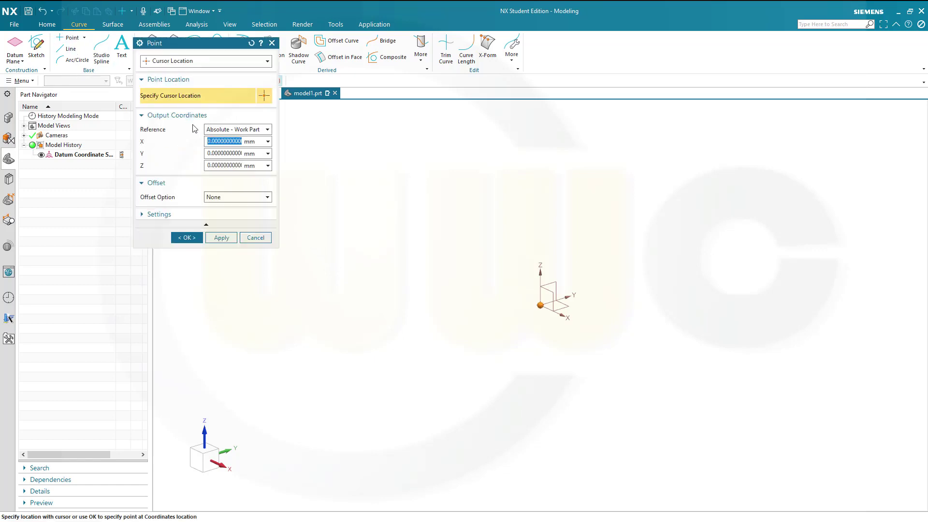
left_click(208, 153)
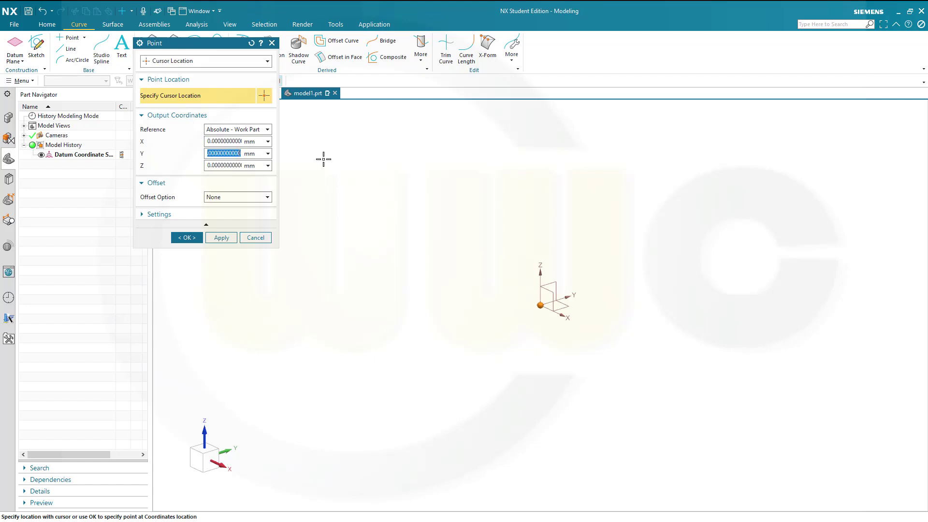
type("110")
left_click(219, 237)
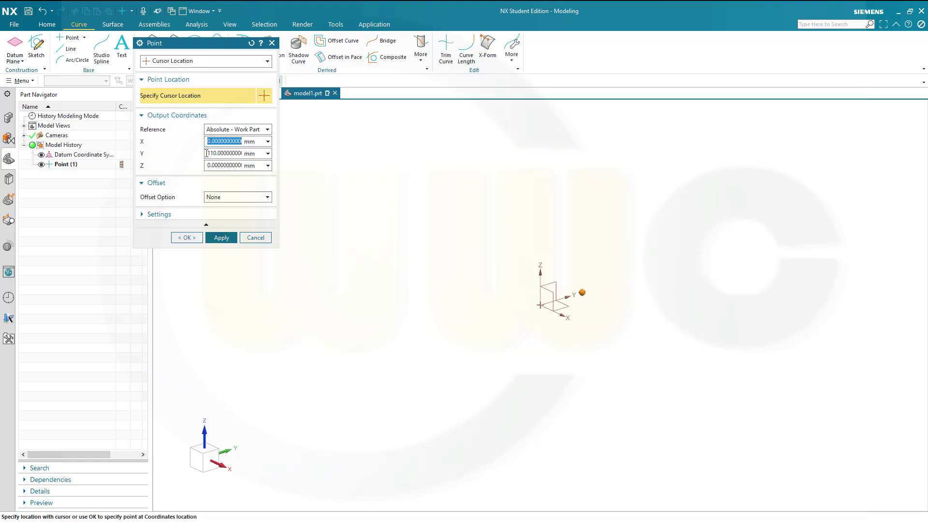
Create a second point at X 0, Y 0, Z -50 mm and finish the Point command
left_click(207, 153)
type("0")
key("Tab")
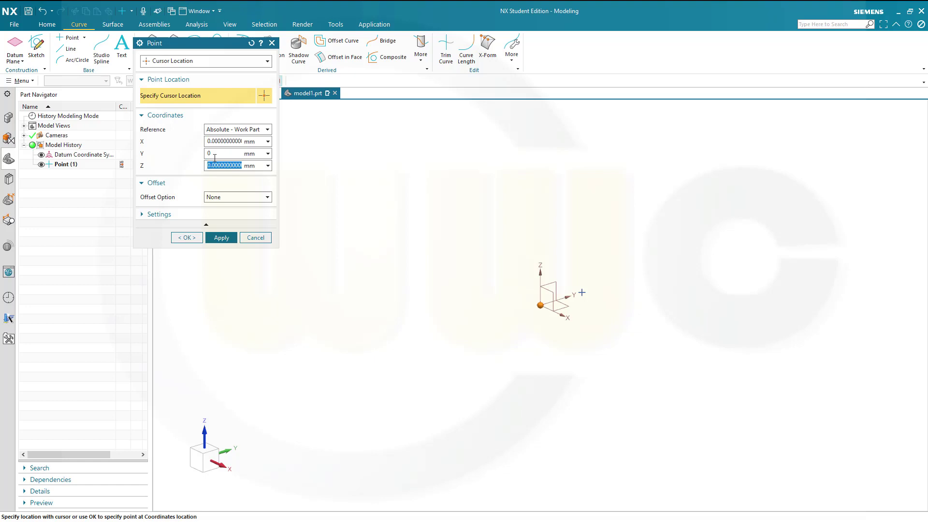
type("-50")
left_click(186, 238)
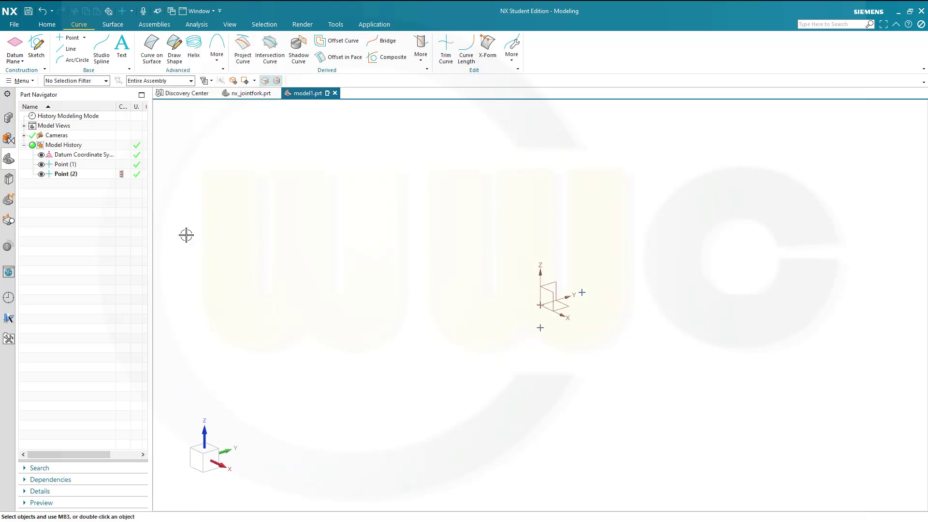
Start a new sketch on the Right principal plane
left_click(36, 46)
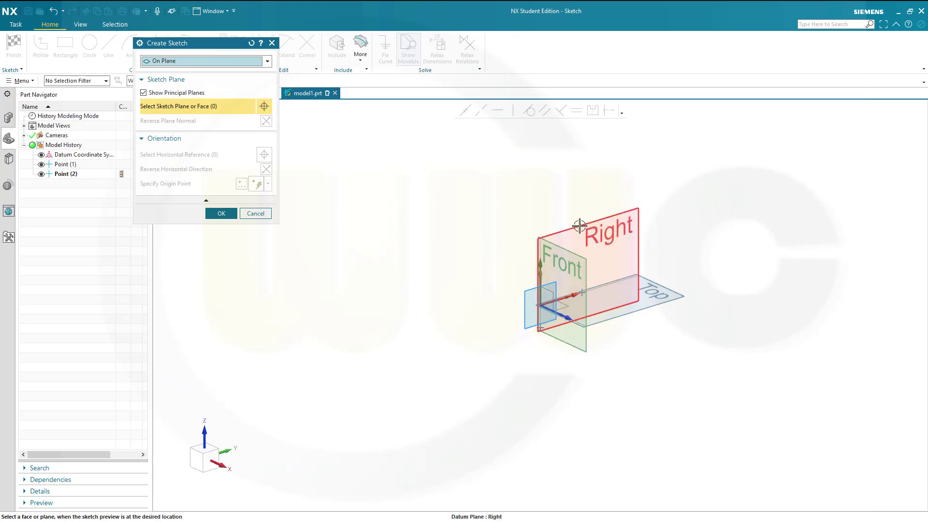
left_click(579, 225)
left_click(221, 213)
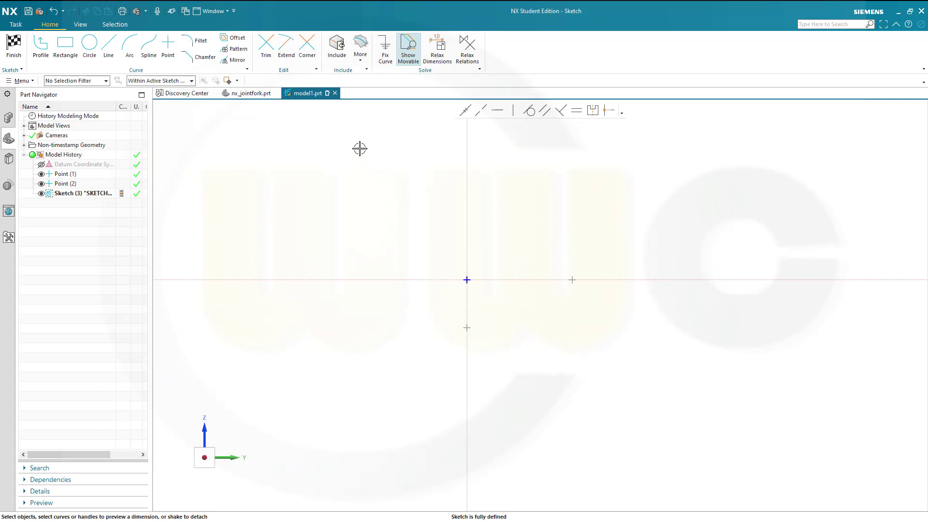
Include both existing points, the one on the horizontal axis and the one below the origin, in the sketch
left_click(336, 47)
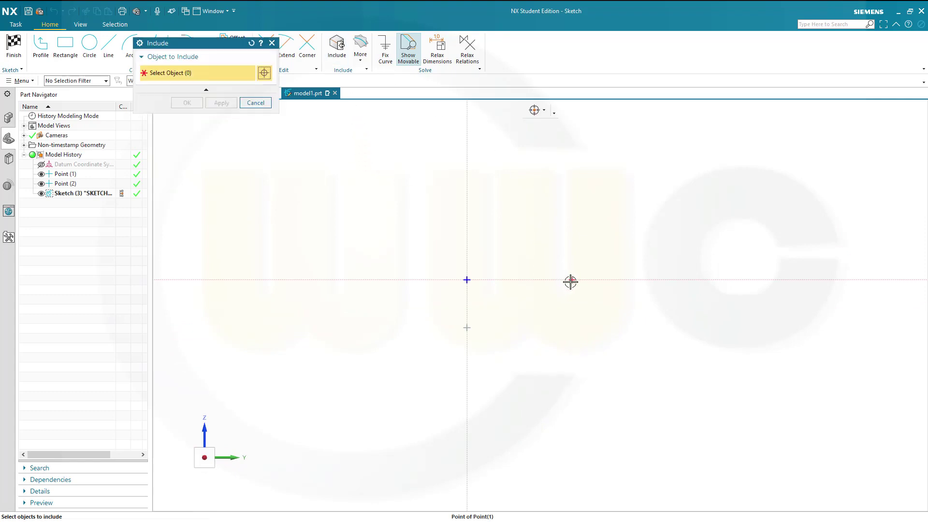
left_click(570, 280)
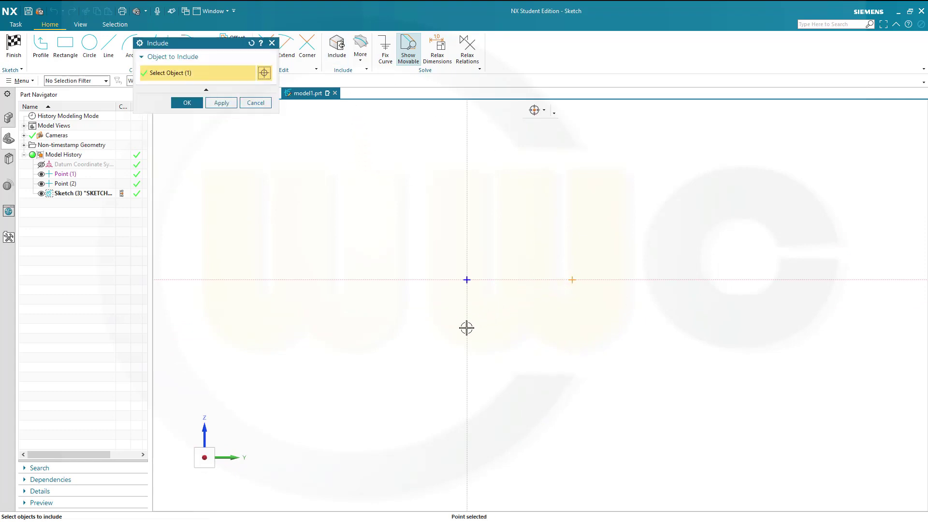
left_click(466, 328)
left_click(193, 103)
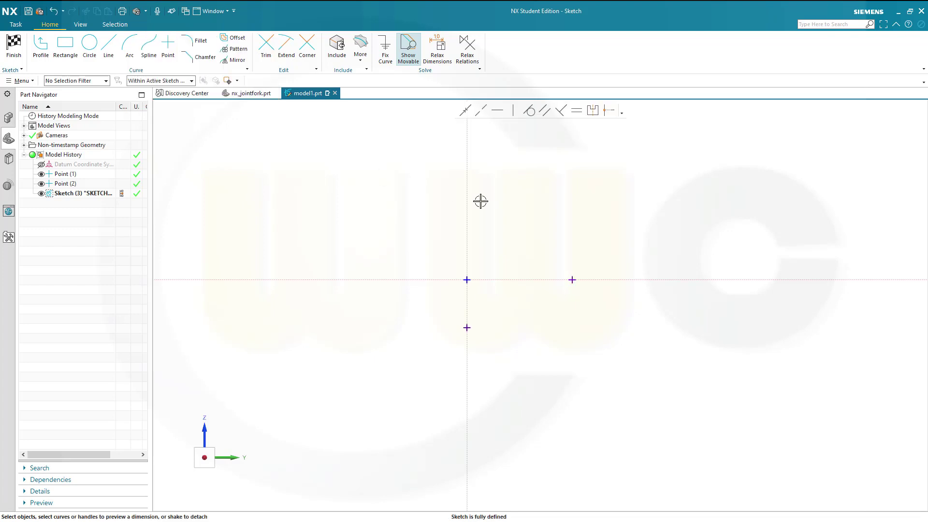
Draw three circles of 40 mm diameter centred on the sketch origin and on the two included points
left_click(90, 44)
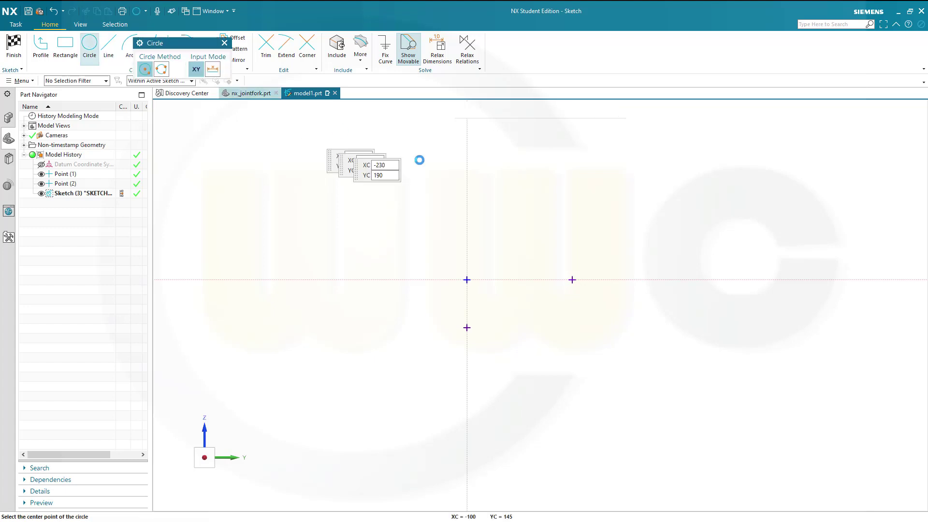
left_click(468, 280)
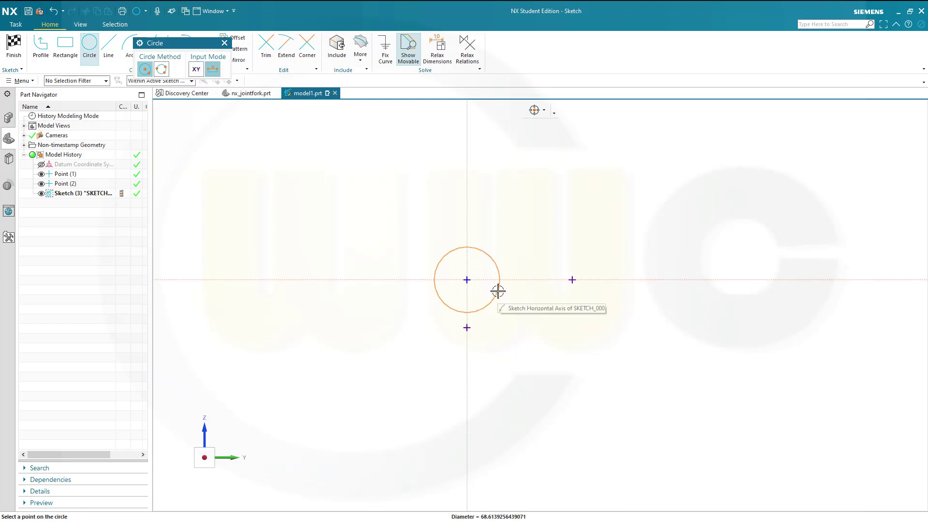
type("40")
key("Return")
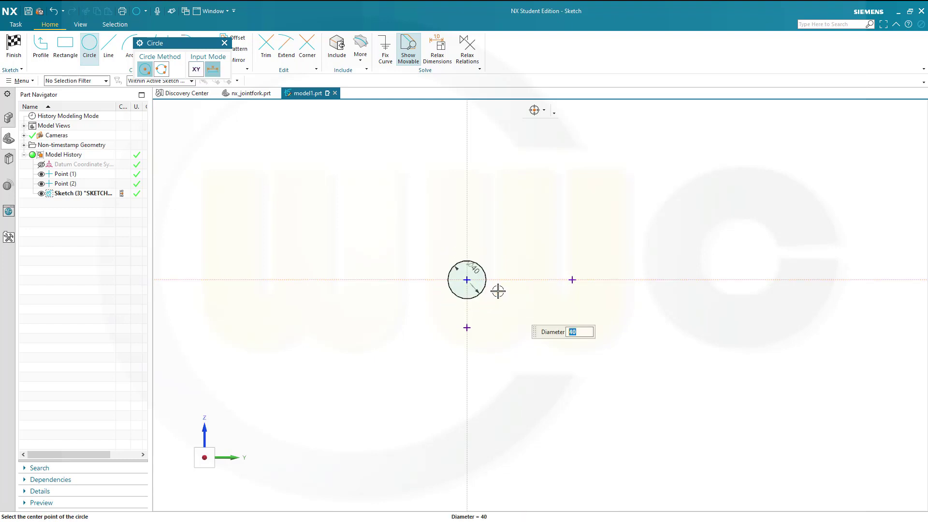
left_click(572, 281)
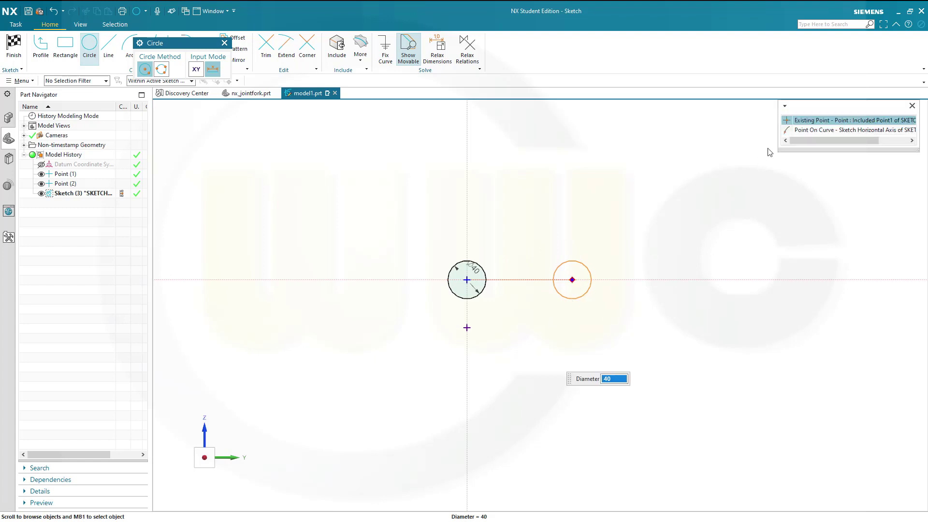
left_click(822, 120)
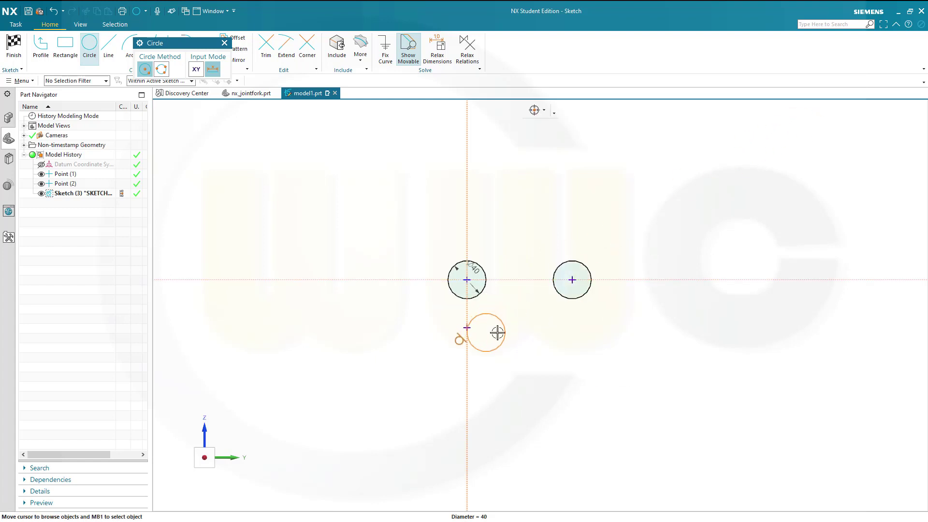
left_click(466, 328)
key("Escape")
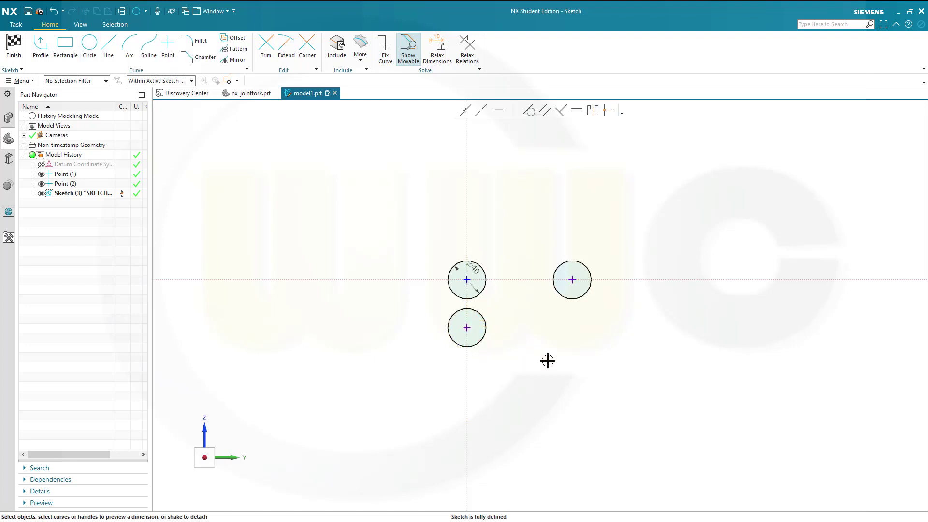
Dimension the circle around the included point on the horizontal axis with a diameter of 30 mm
key("d")
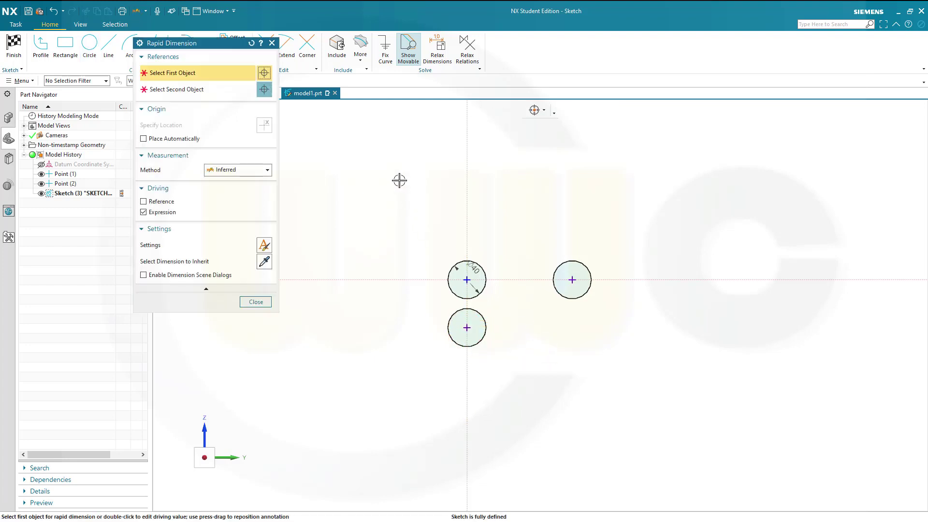
left_click(582, 263)
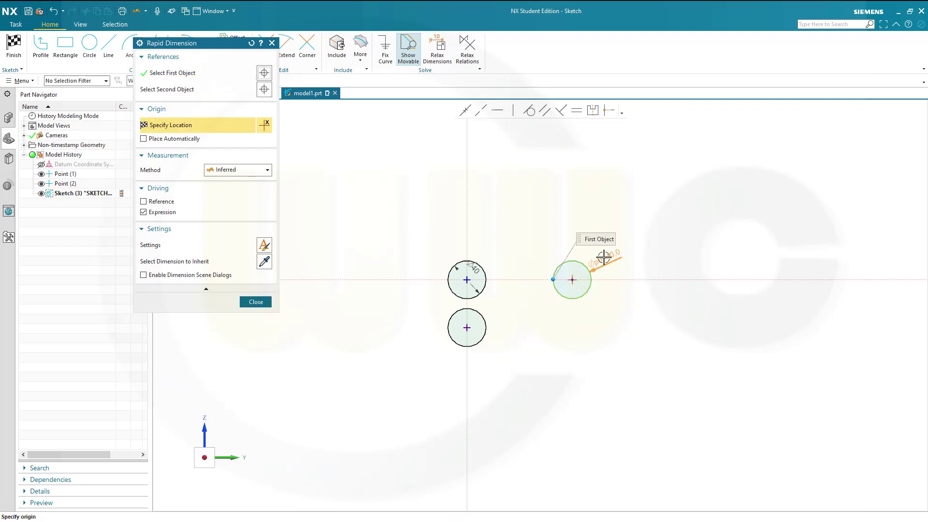
left_click(603, 253)
type("30")
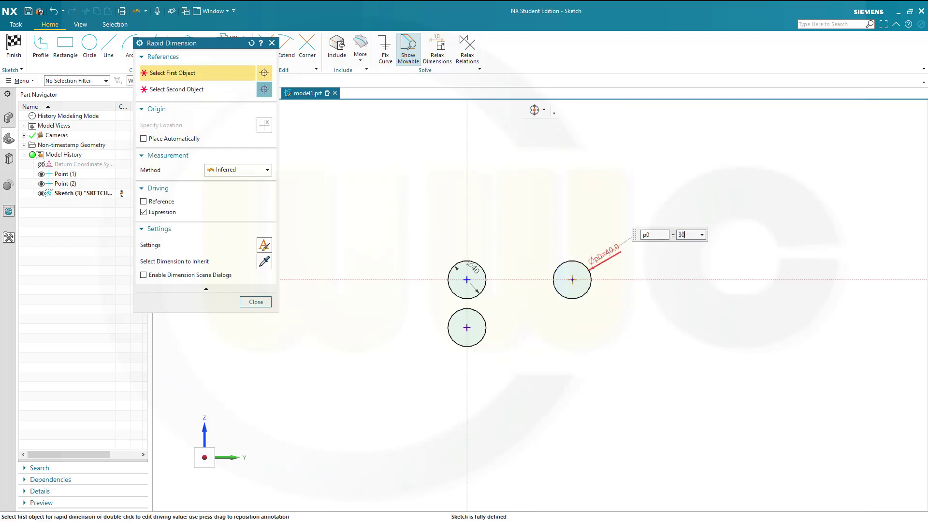
key("Return")
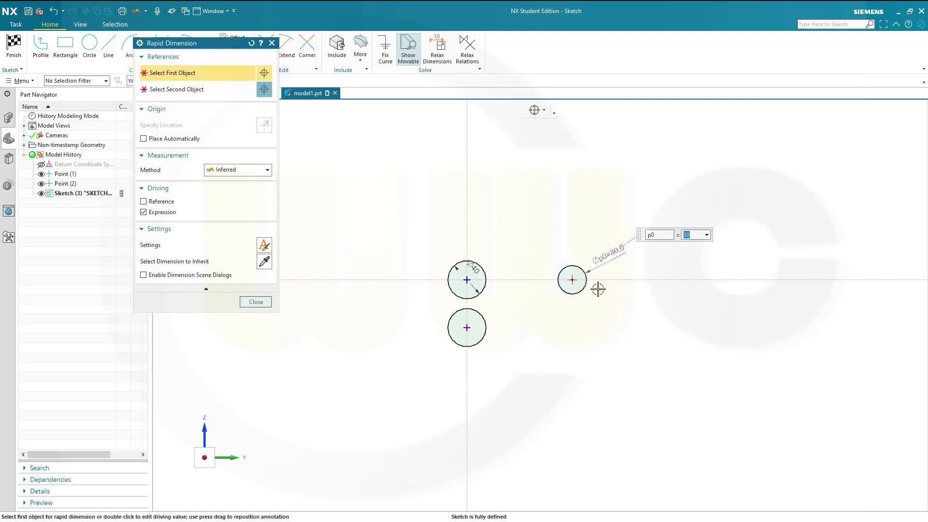
Dimension the circle below the origin with a diameter of 30 mm and end Rapid Dimension
left_click(484, 337)
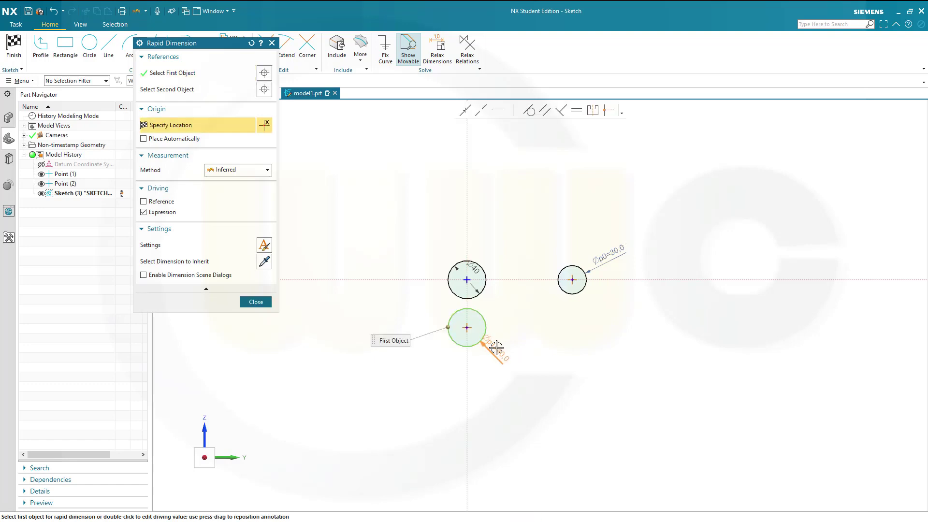
left_click(505, 346)
type("30")
key("Return")
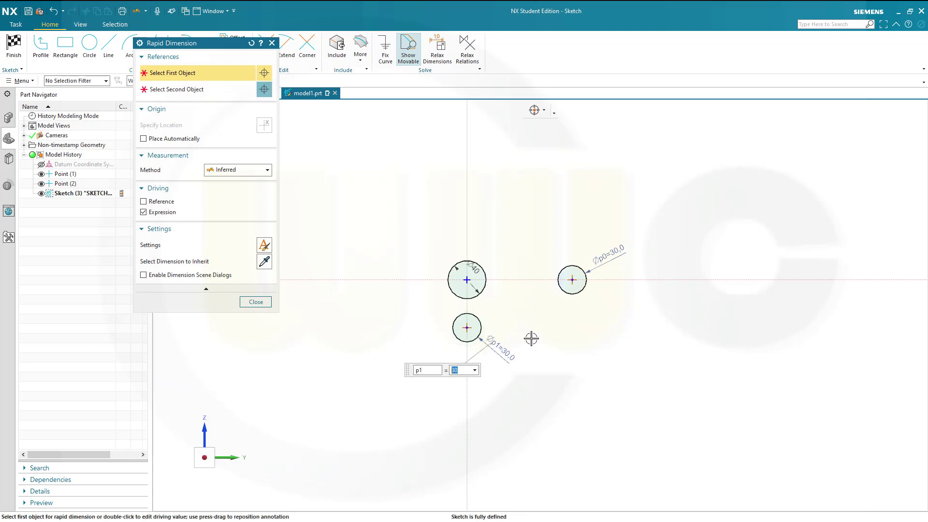
left_click(256, 301)
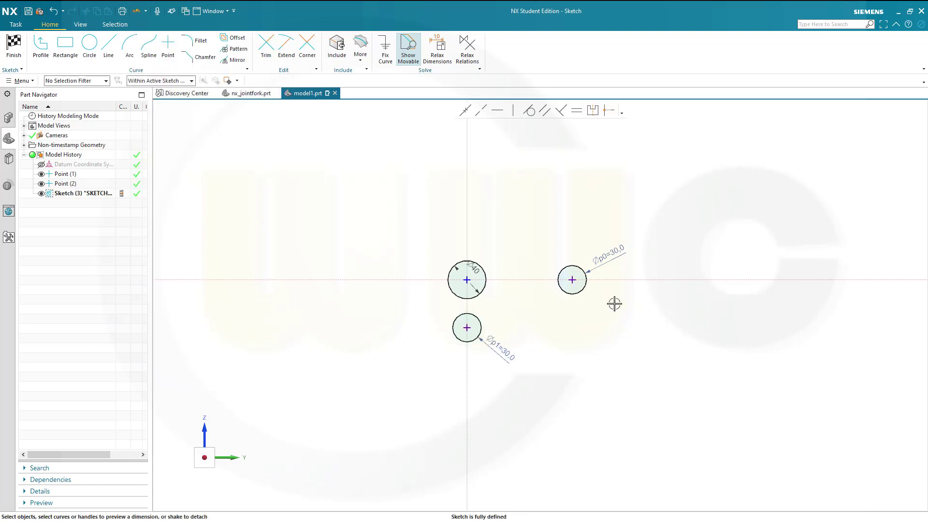
Sketch a closed six-sided L-shaped profile of straight lines loosely enclosing all three circles
scroll(621, 296, "up", 1)
scroll(621, 297, "up", 1)
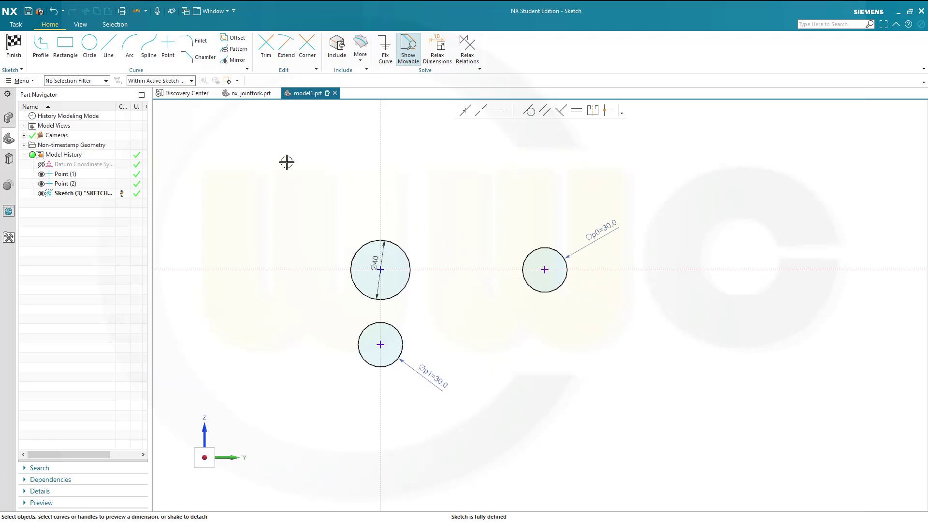
left_click(41, 44)
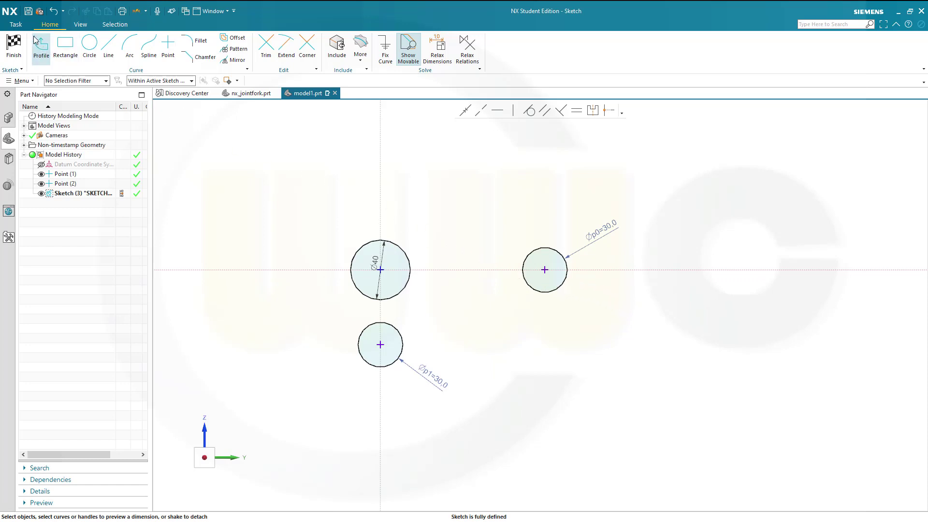
left_click(341, 210)
left_click(597, 247)
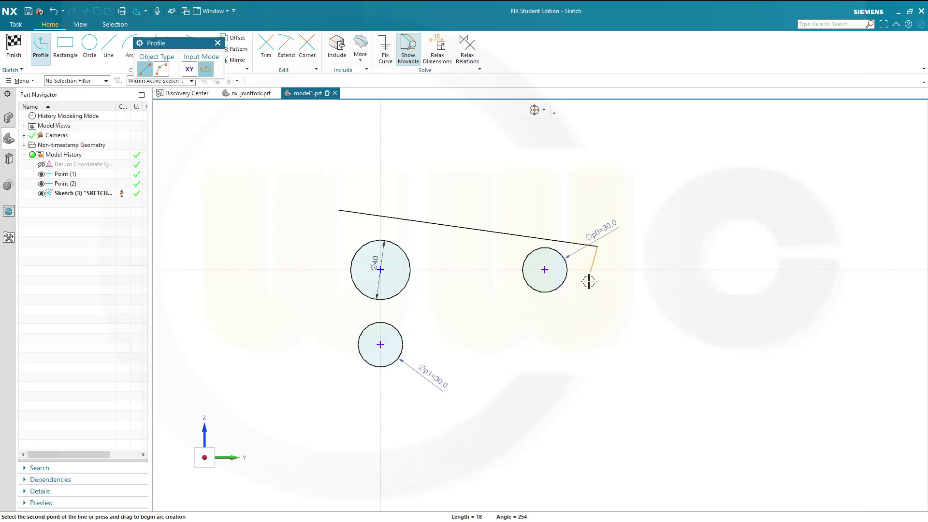
left_click(559, 308)
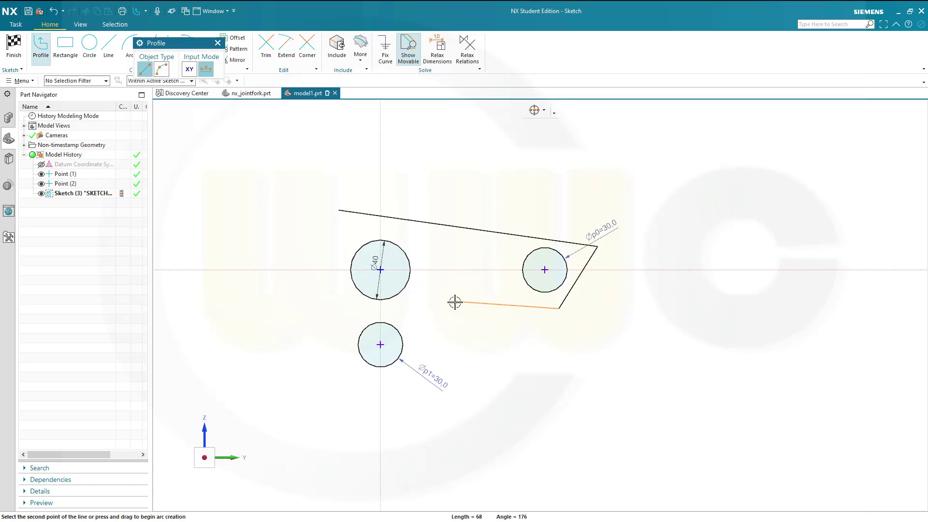
left_click(421, 311)
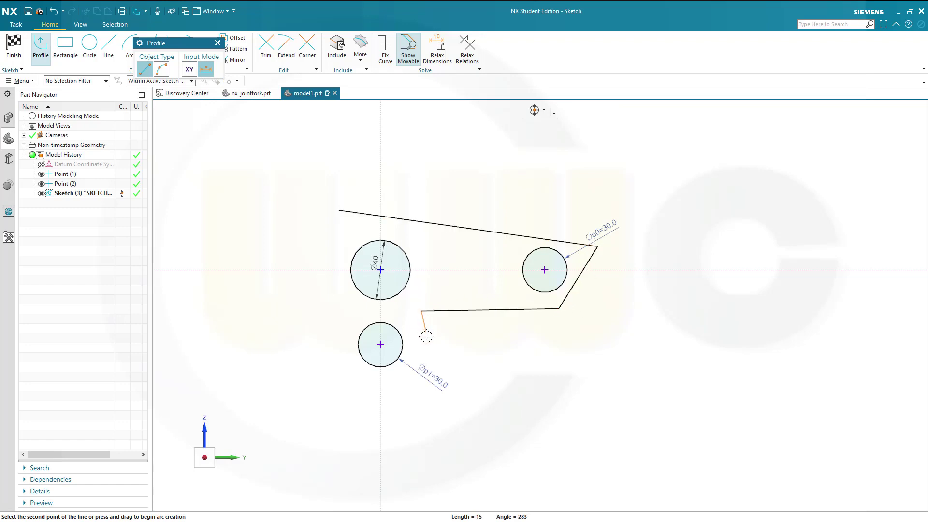
left_click(401, 387)
left_click(359, 382)
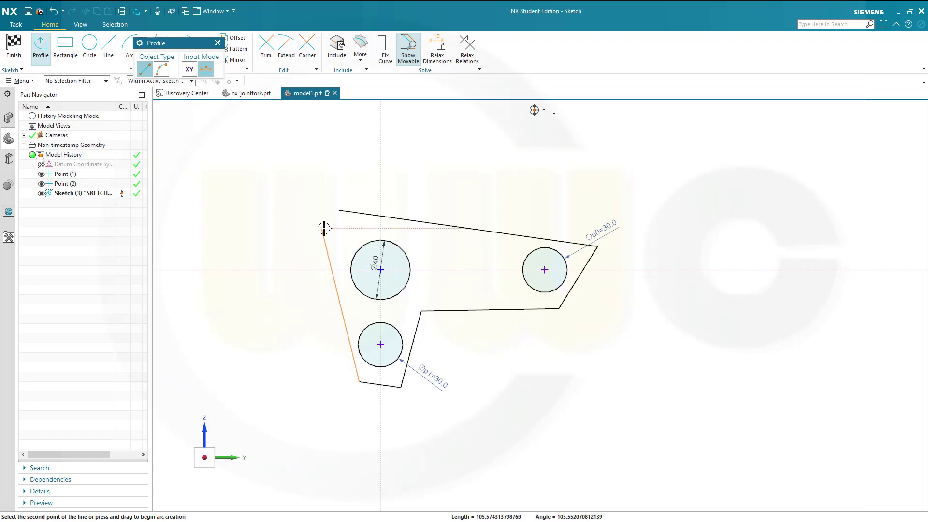
left_click(339, 209)
key("Escape")
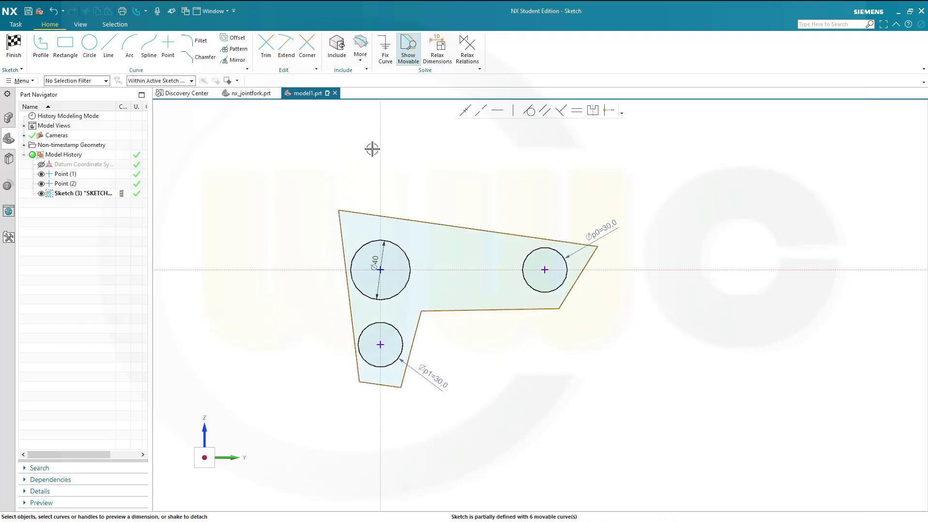
Make the outline's outer left line tangent to the lower and origin circles, and its inner upright line tangent to the lower circle
left_click(530, 111)
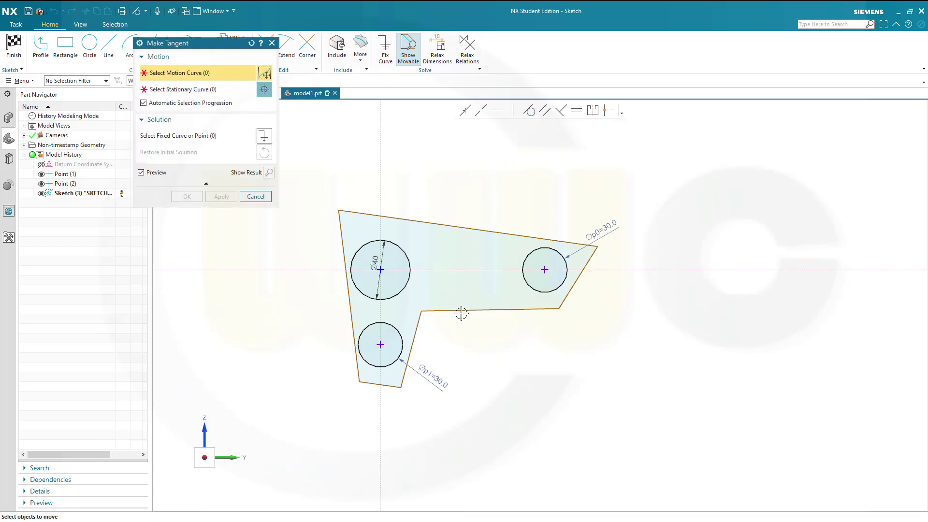
left_click(362, 356)
left_click(357, 361)
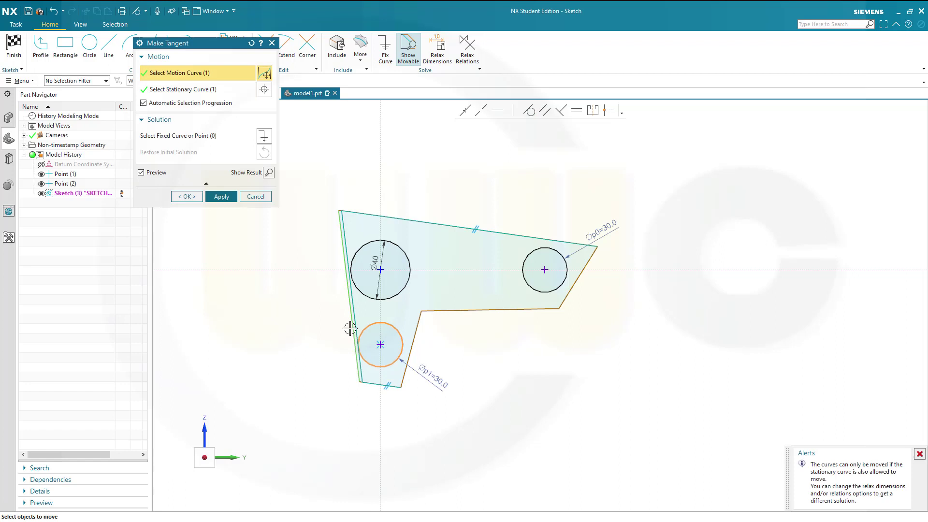
left_click(234, 195)
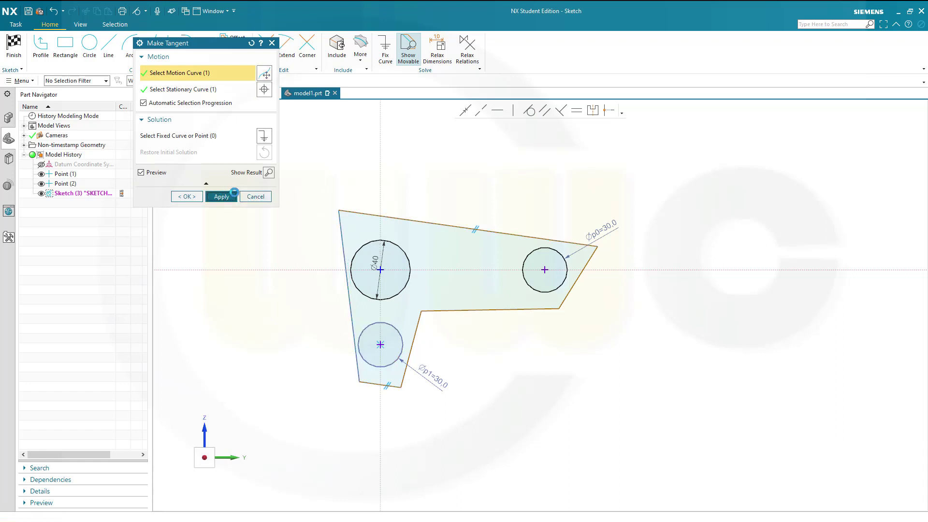
left_click(344, 246)
left_click(355, 252)
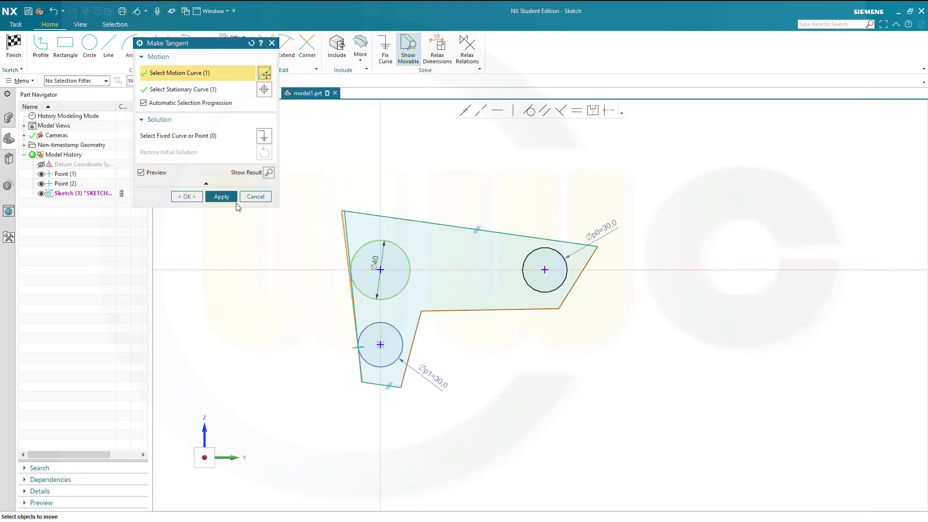
left_click(230, 198)
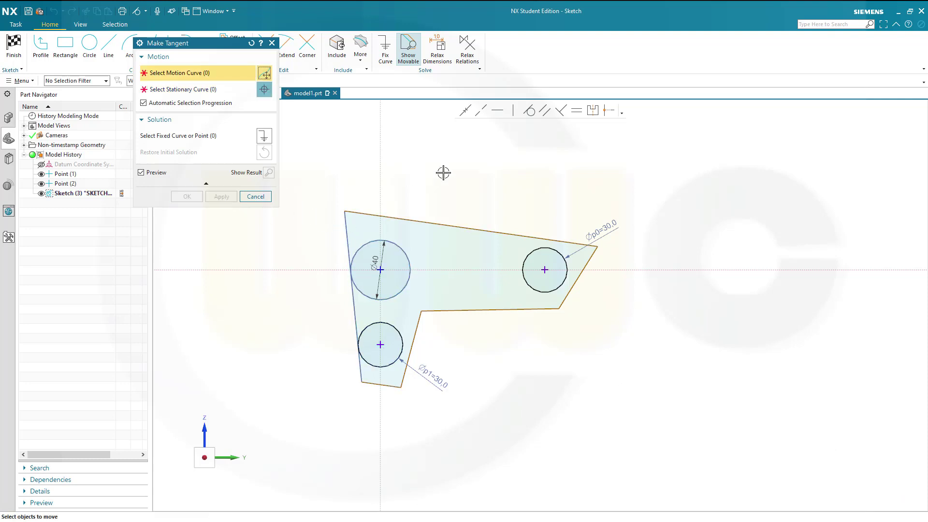
left_click(415, 336)
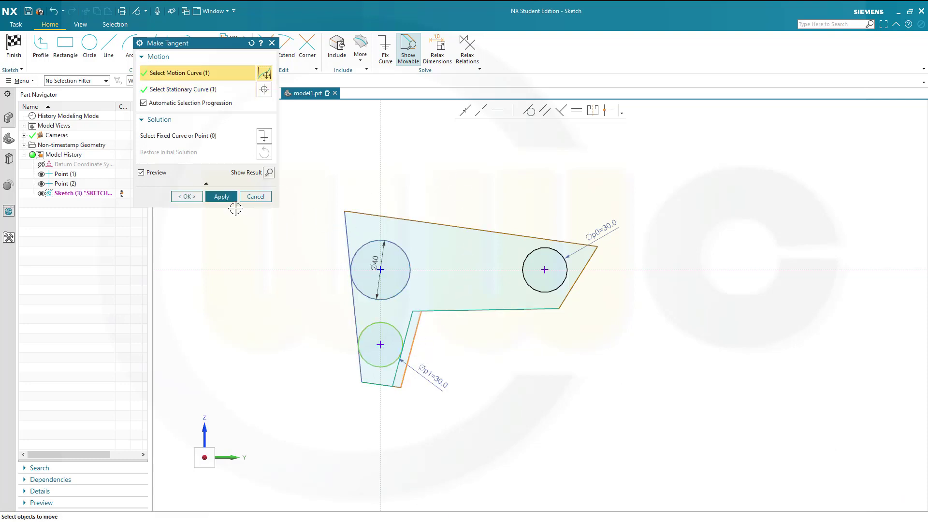
left_click(221, 196)
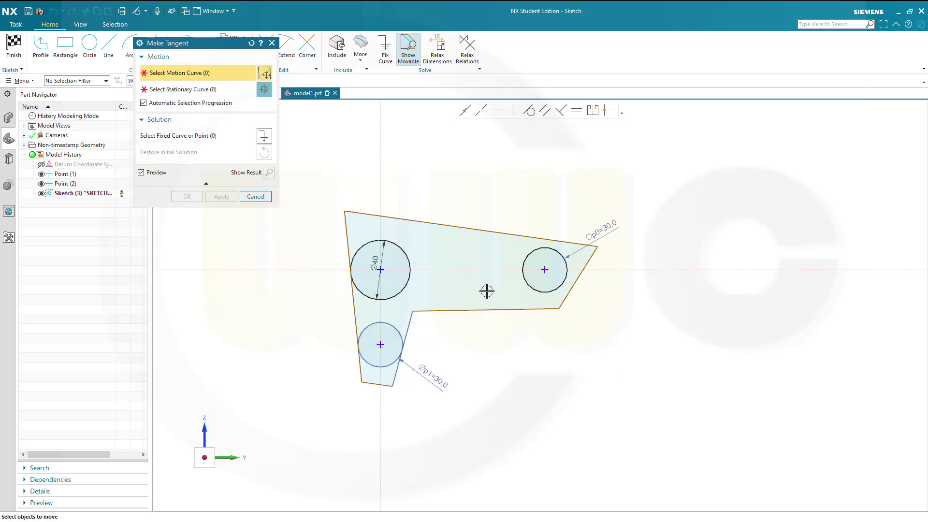
Make the outline's top line tangent to the right-hand circle and to the circle at the origin
left_click(532, 237)
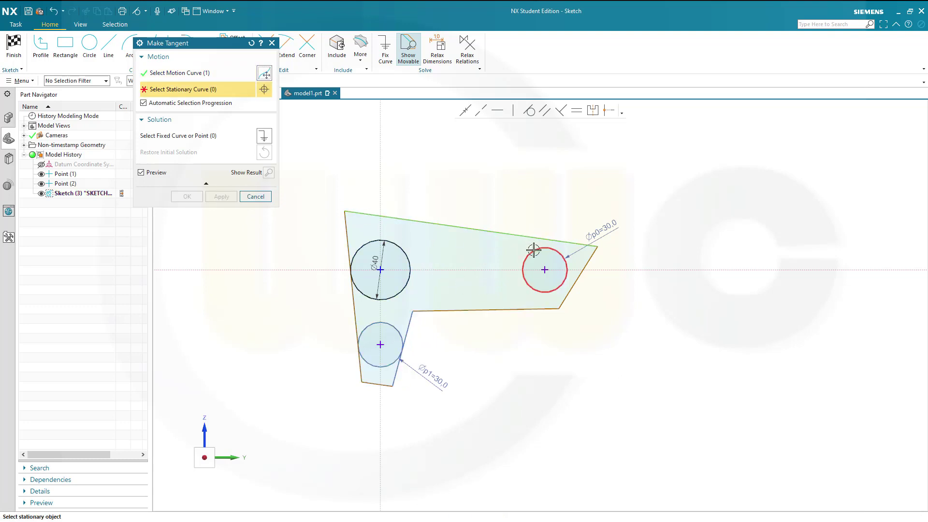
left_click(533, 250)
left_click(222, 197)
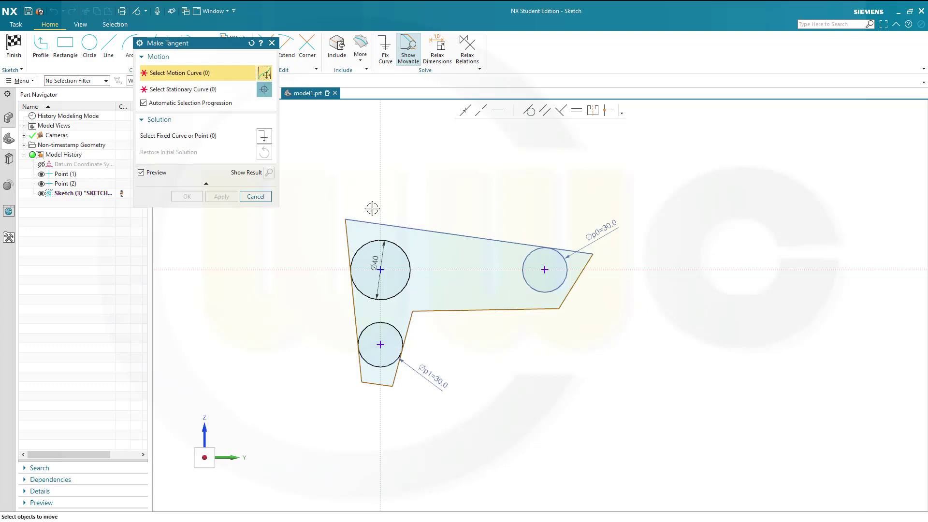
left_click(386, 225)
left_click(377, 245)
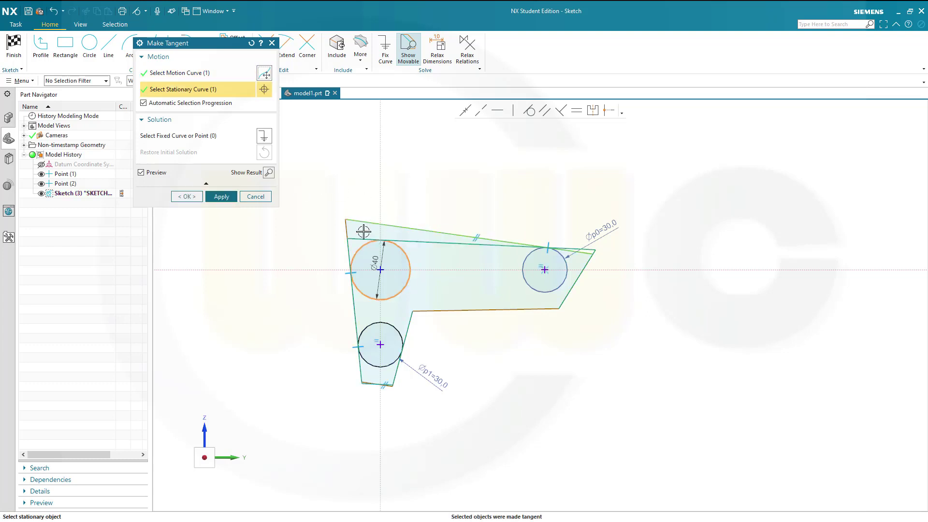
left_click(237, 198)
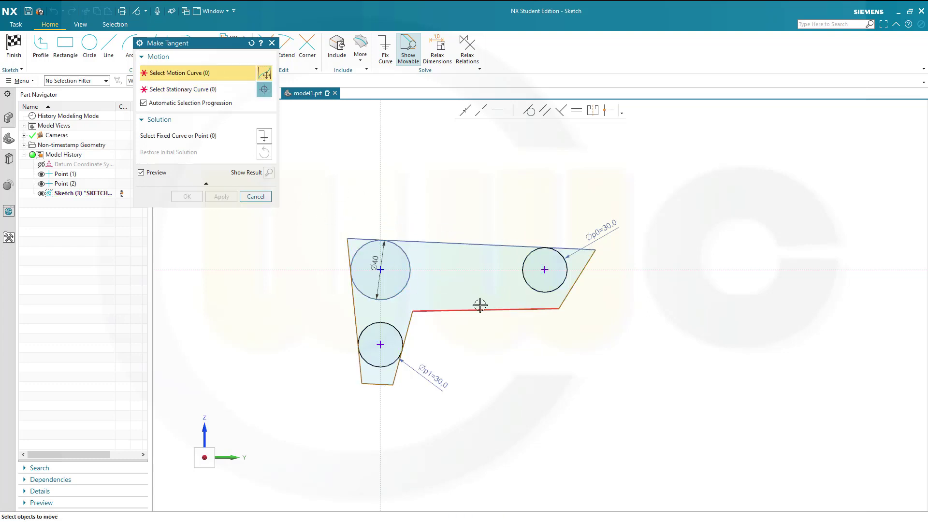
Make the underside line of the horizontal arm tangent to the right-hand circle and to the origin circle
left_click(532, 310)
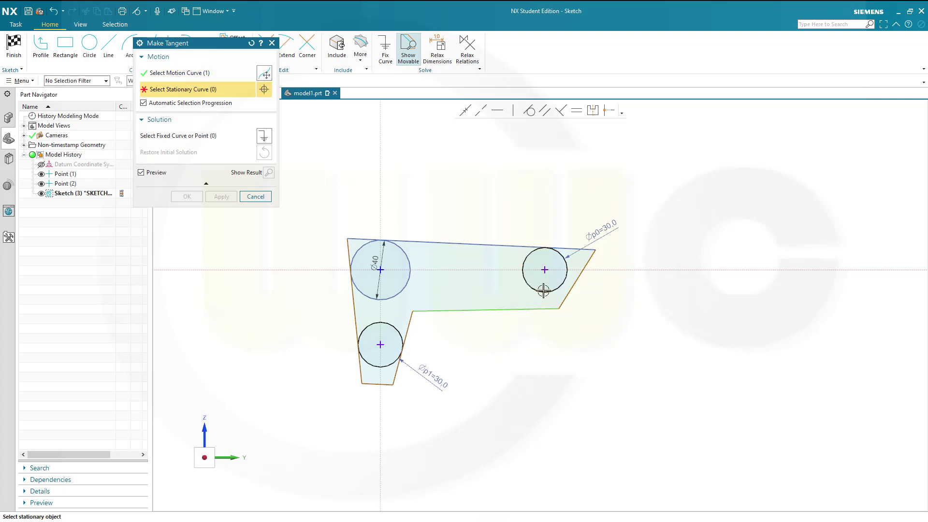
left_click(542, 289)
left_click(235, 200)
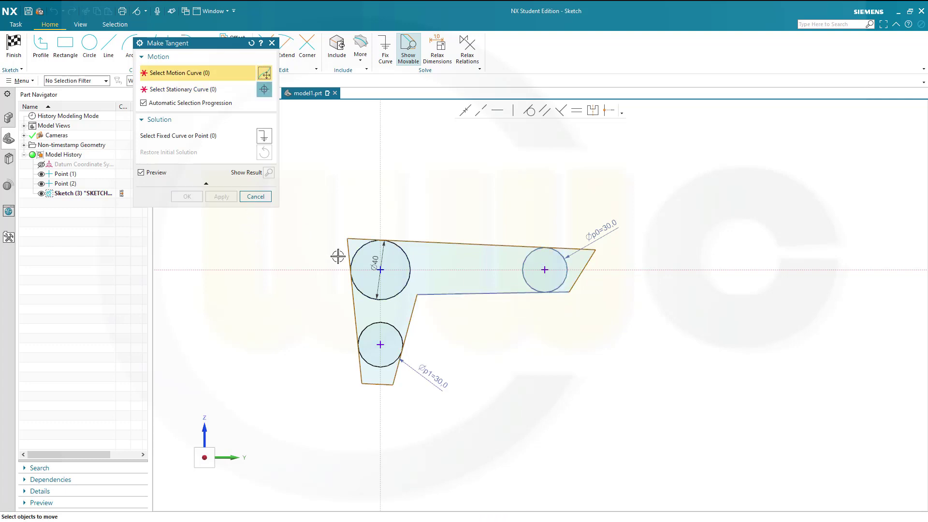
left_click(403, 289)
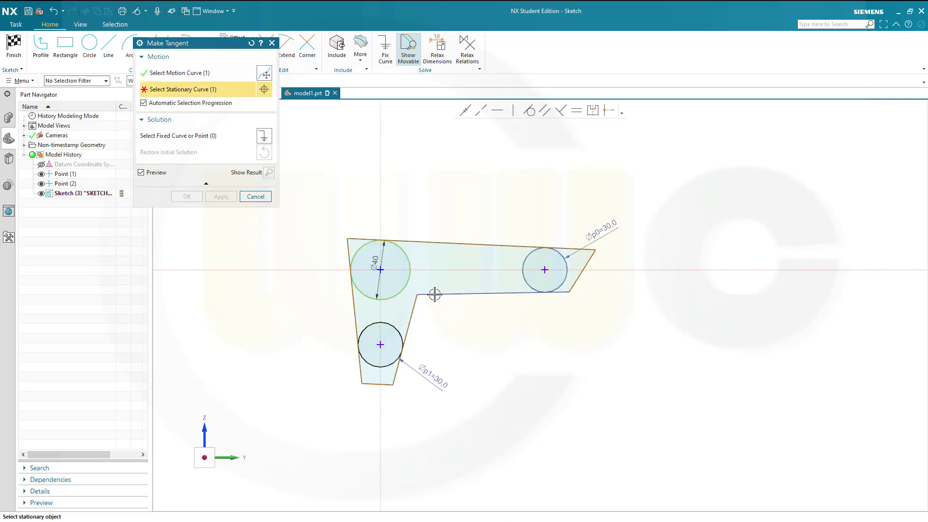
left_click(435, 293)
left_click(222, 196)
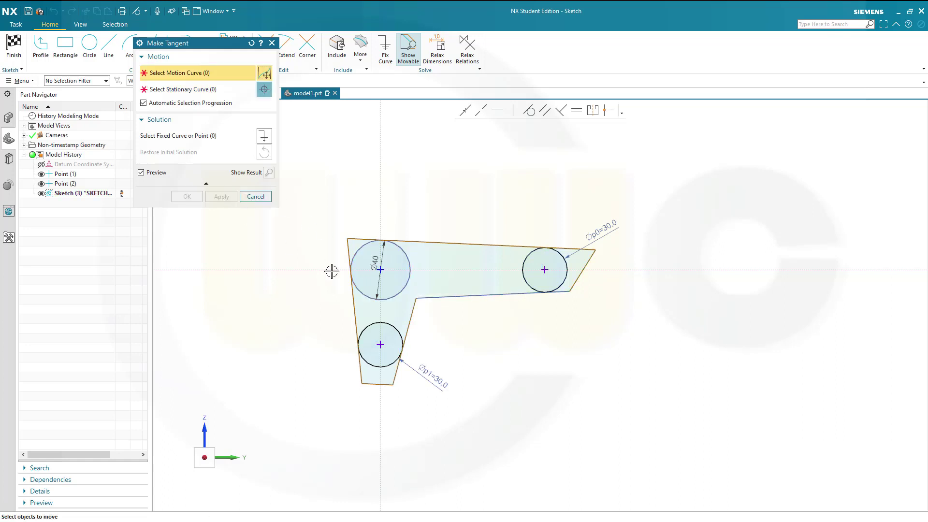
Make the inner upright line of the lower arm tangent to the origin circle and end Make Tangent
left_click(411, 322)
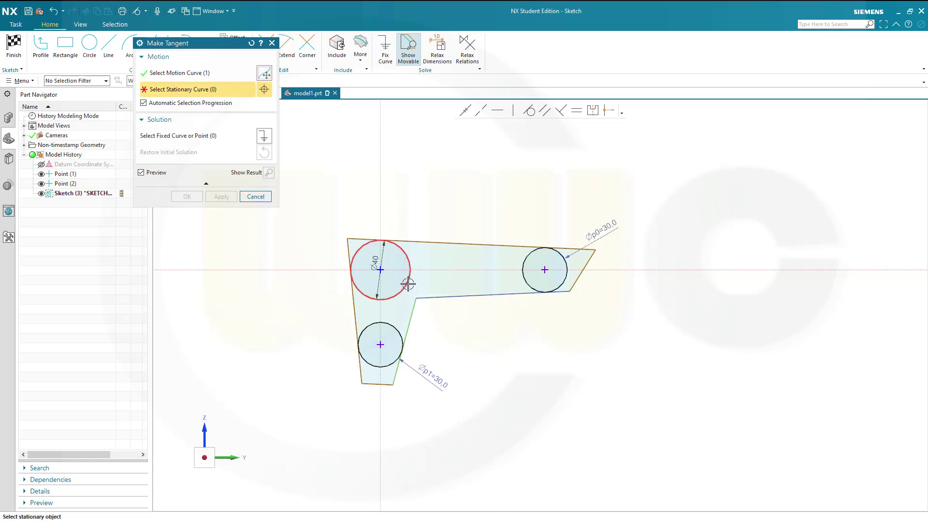
left_click(407, 284)
left_click(222, 196)
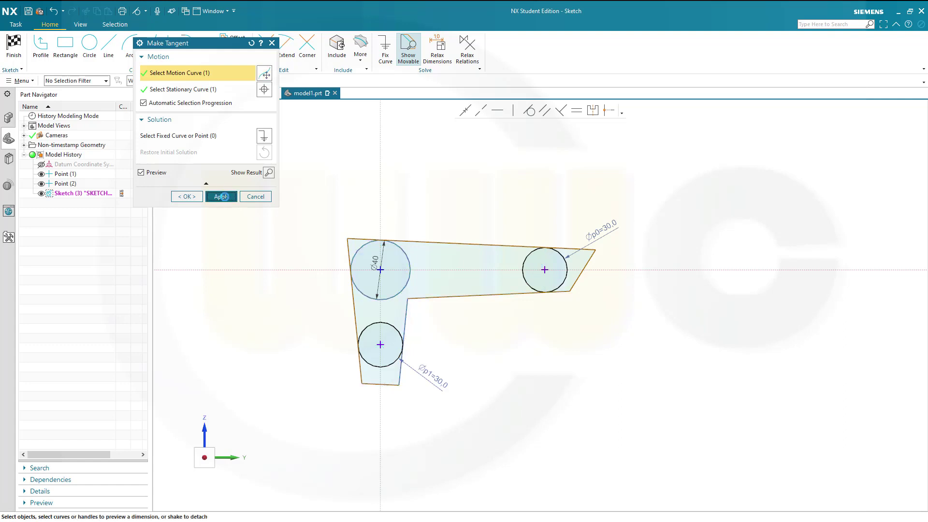
left_click(256, 196)
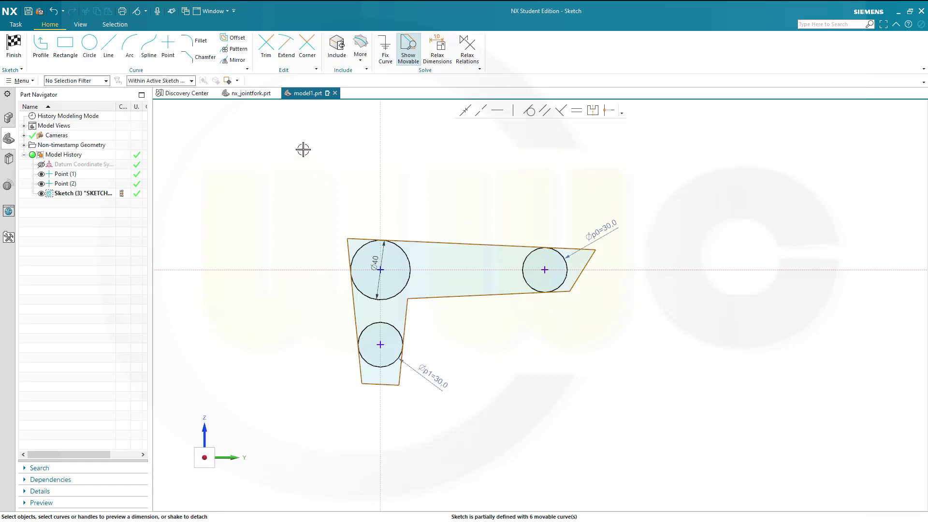
Trim the outline's lines that project beyond the three circles, including the end lines of both arms
left_click(267, 46)
left_click_drag(365, 226, 341, 249)
mouse_move(575, 234)
left_mouse_down()
mouse_move(579, 278)
mouse_move(561, 302)
left_mouse_up()
left_click_drag(438, 373, 338, 376)
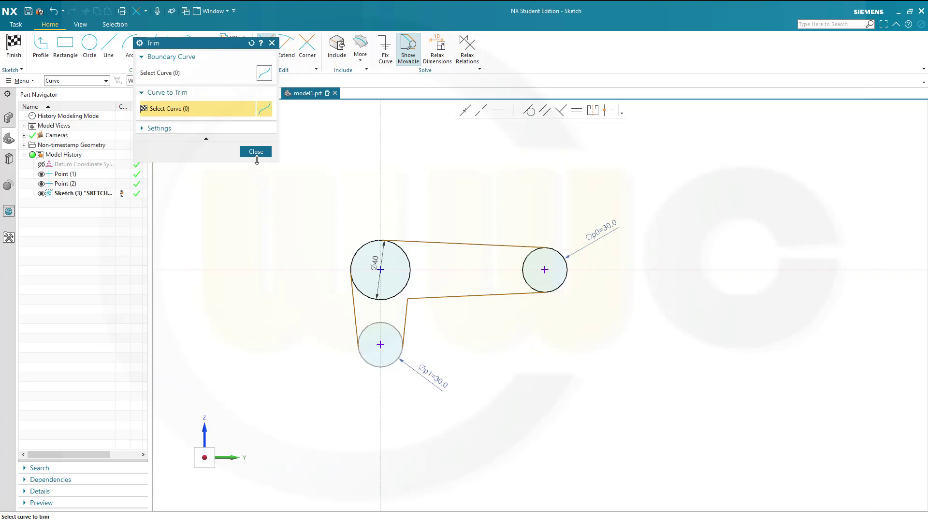
Trim the circle arcs inside the outline to leave a single rounded L-shaped contour, and end Trim
left_click_drag(381, 331, 388, 281)
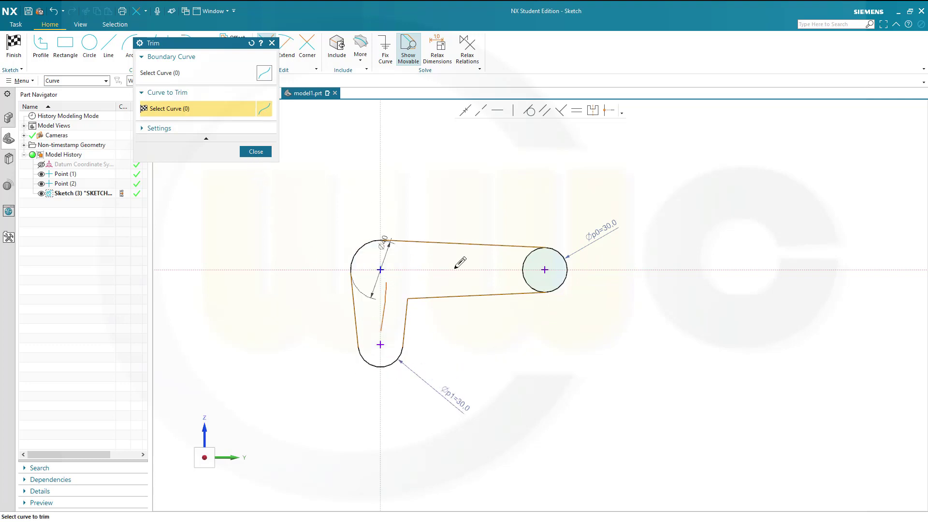
left_click(526, 272)
key("Escape")
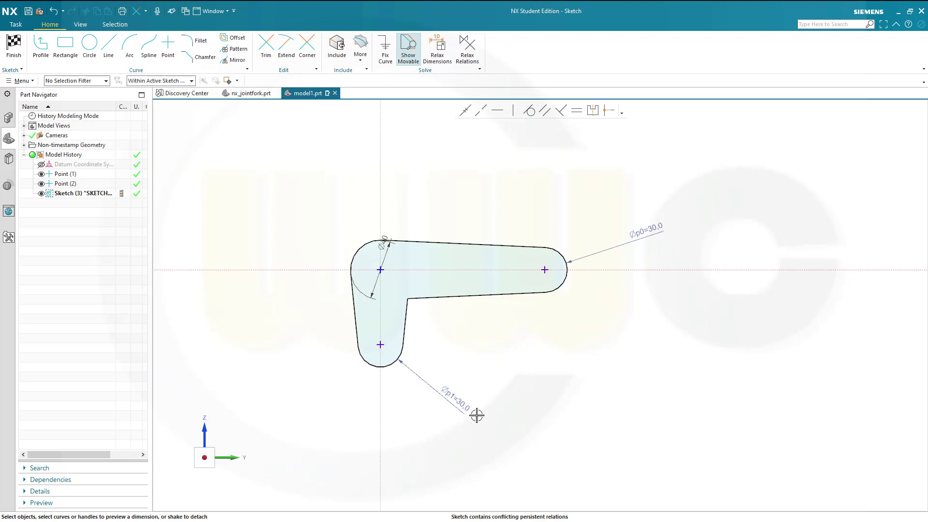
Delete the two 30 mm diameter dimensions on the end arcs of the lower and horizontal arms
scroll(465, 360, "up", 1)
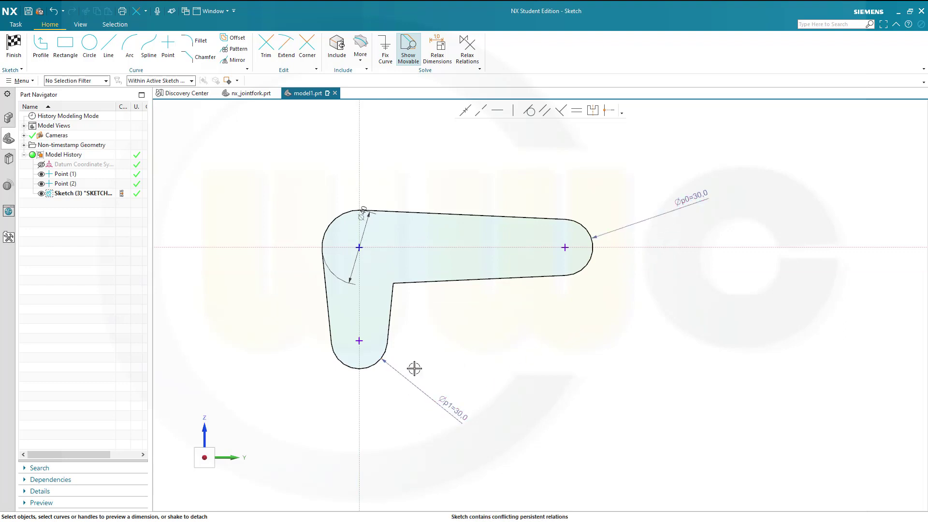
left_click(446, 404)
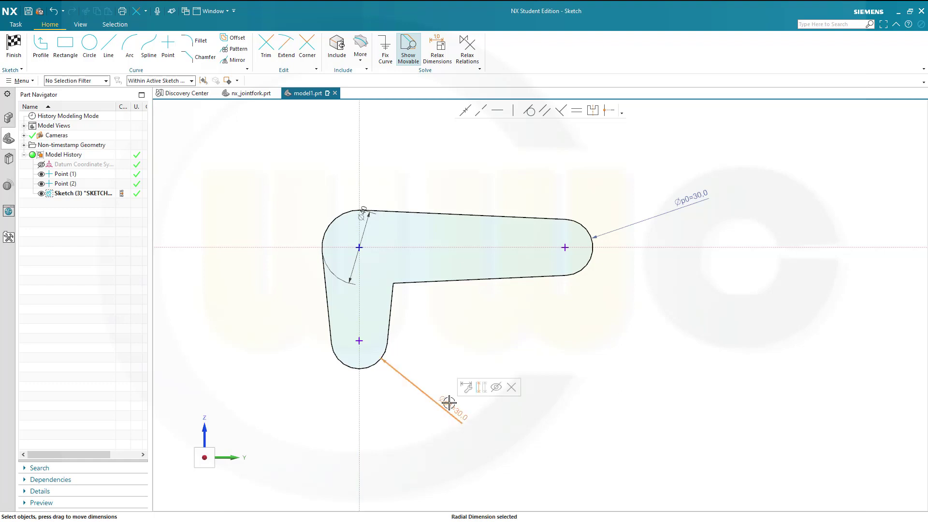
left_click(492, 386)
left_click(691, 198)
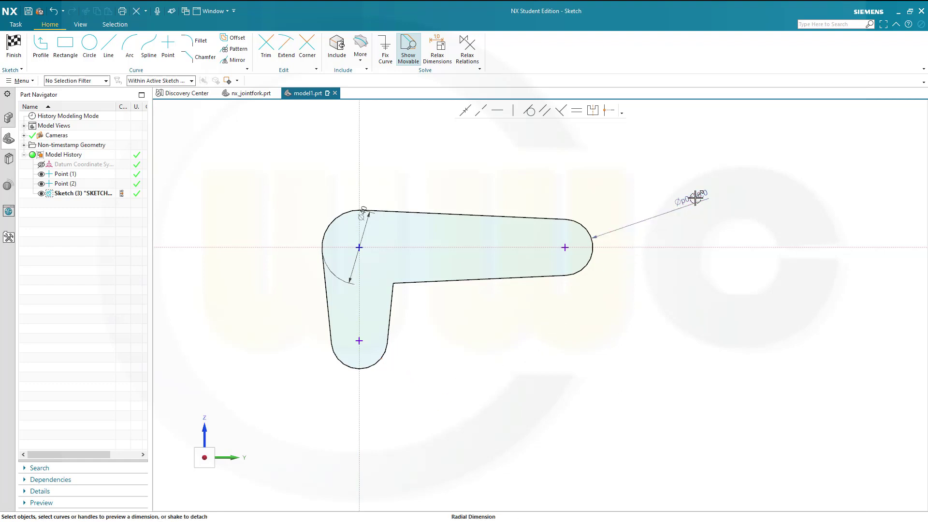
key("Delete")
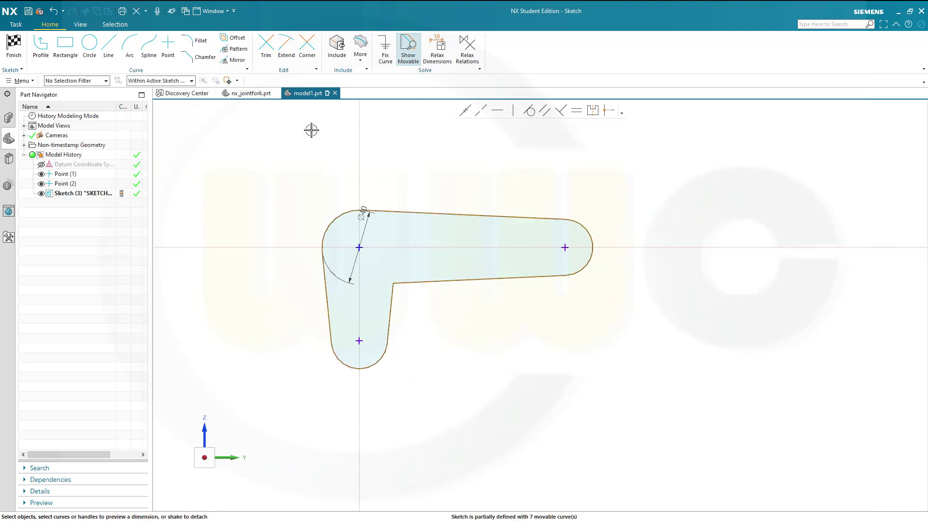
Dimension the lower arm's end arc with a radius of 15 mm and end Rapid Dimension
key("d")
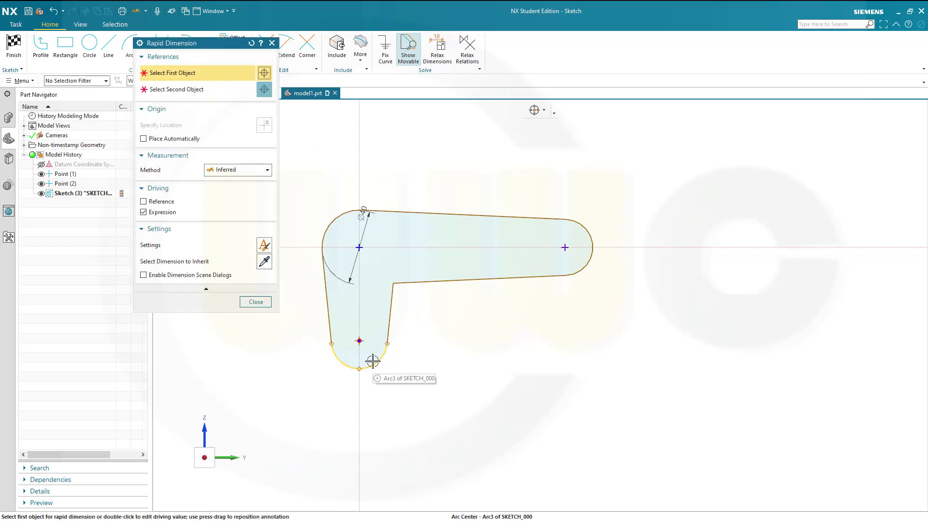
left_click(372, 365)
left_click(457, 381)
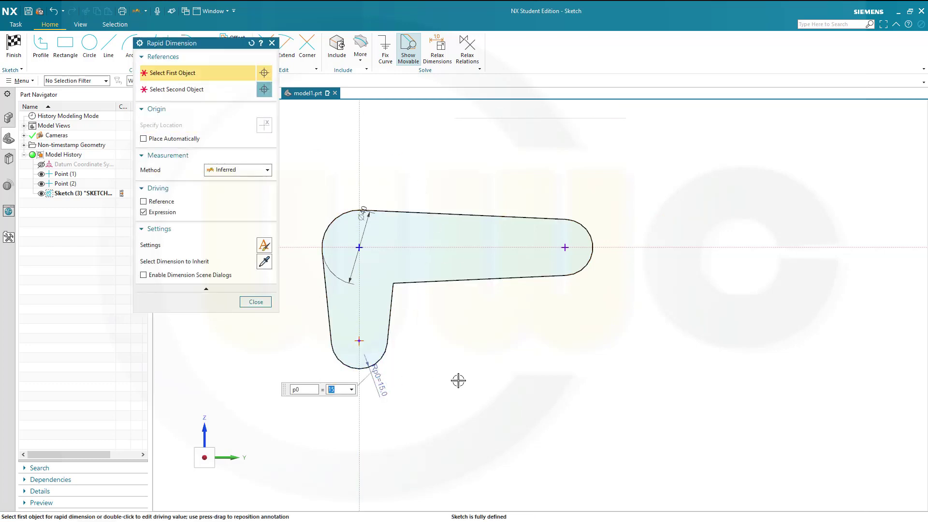
left_click(258, 302)
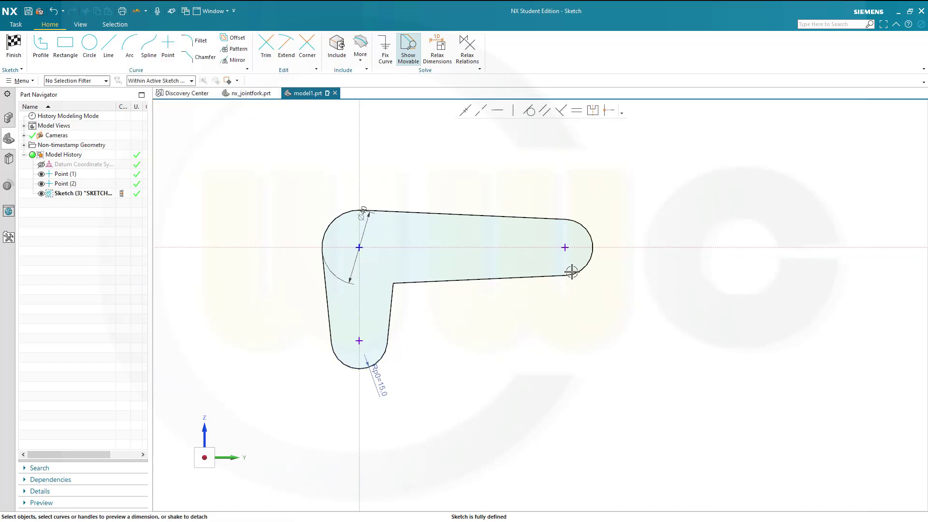
left_click(586, 260)
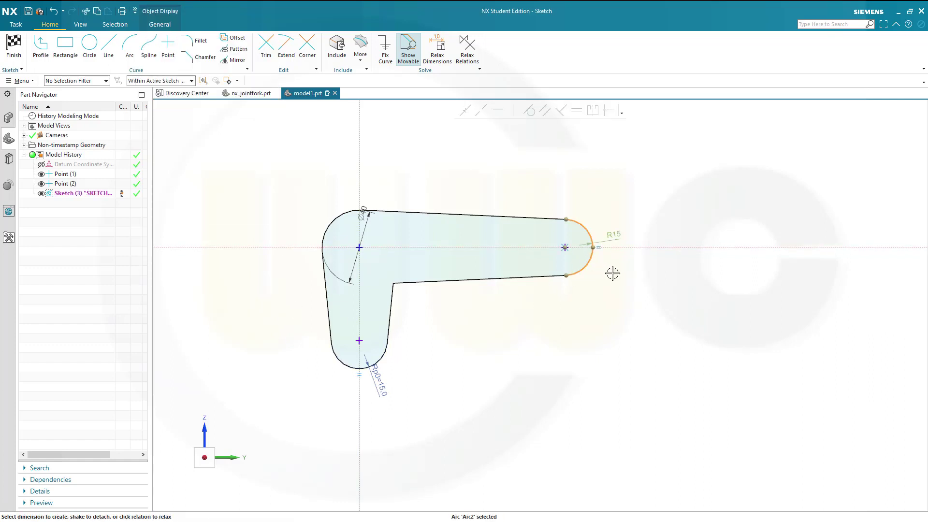
key("Escape")
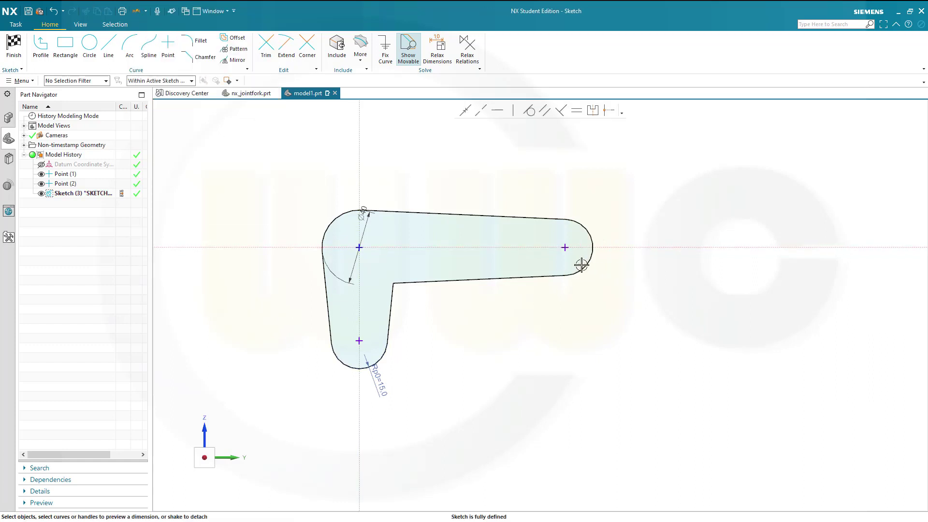
left_click(586, 263)
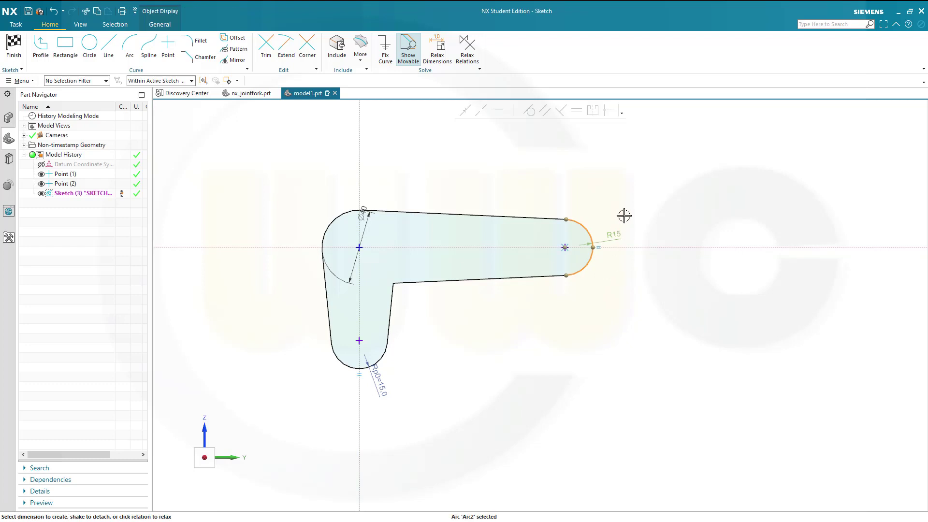
key("Escape")
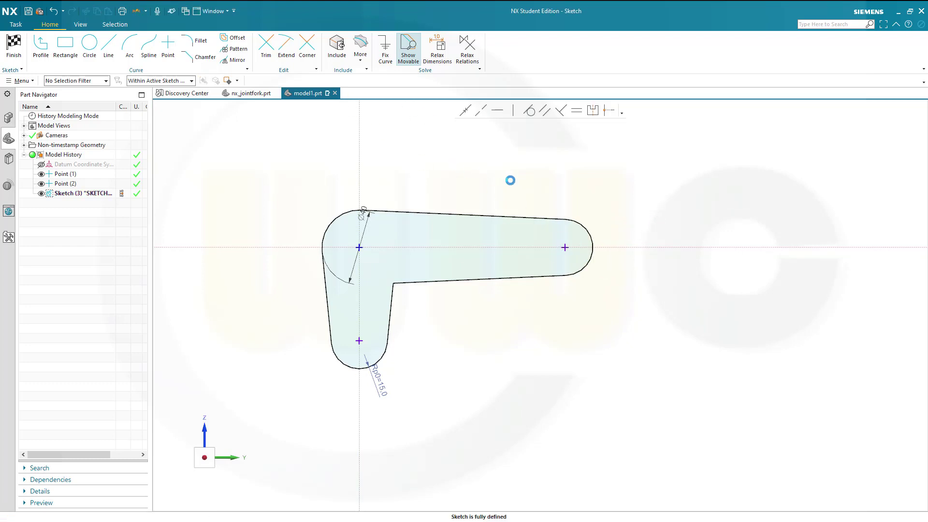
Dimension the horizontal arm's end arc with a radius of 15 mm and end Rapid Dimension
key("d")
left_click(588, 234)
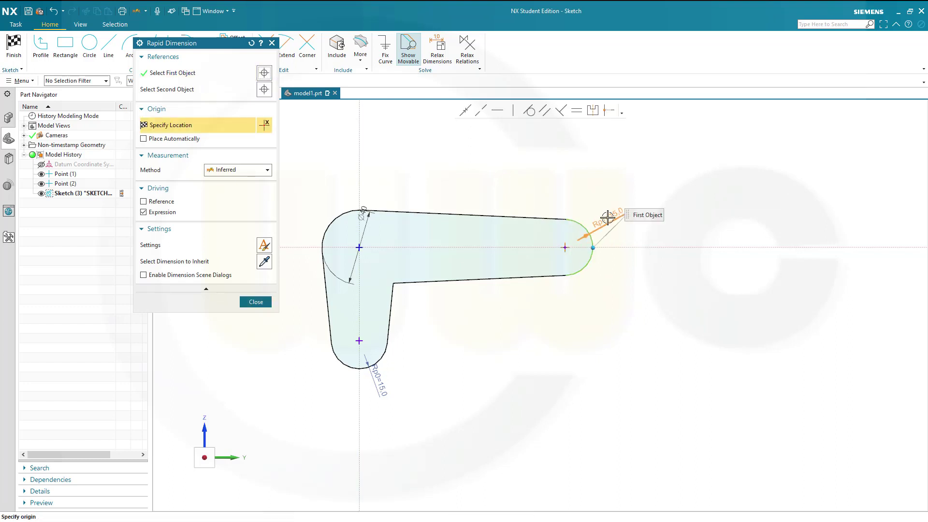
left_click(643, 216)
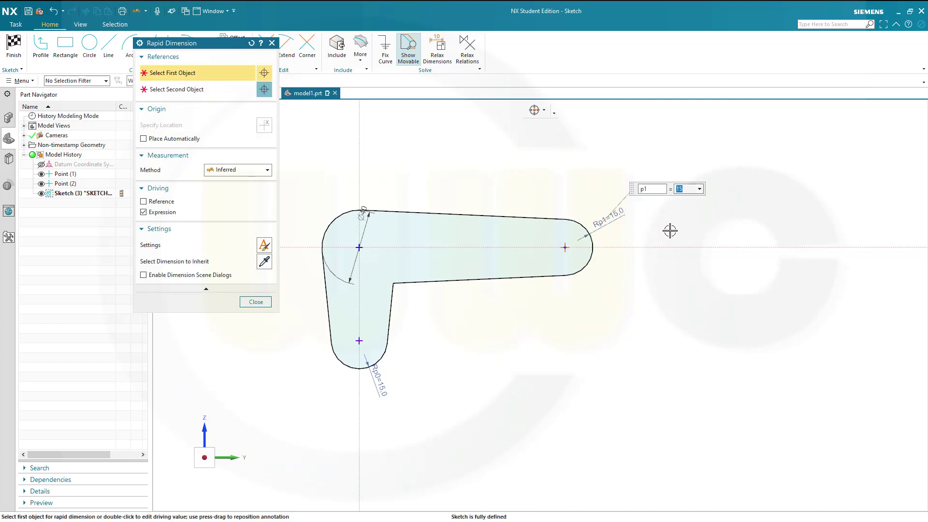
key("Escape")
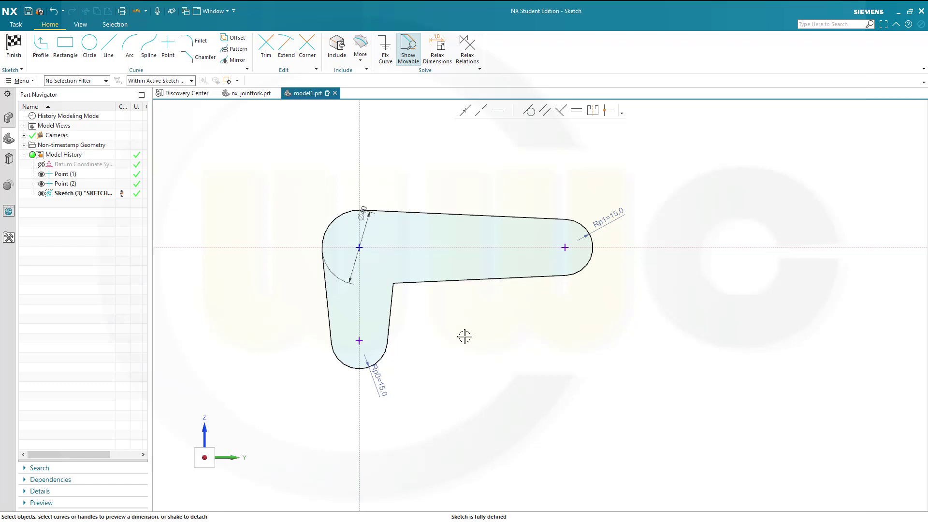
Finish the L-shaped sketch and start a new sketch on the XY plane of the datum coordinate system
left_click(14, 46)
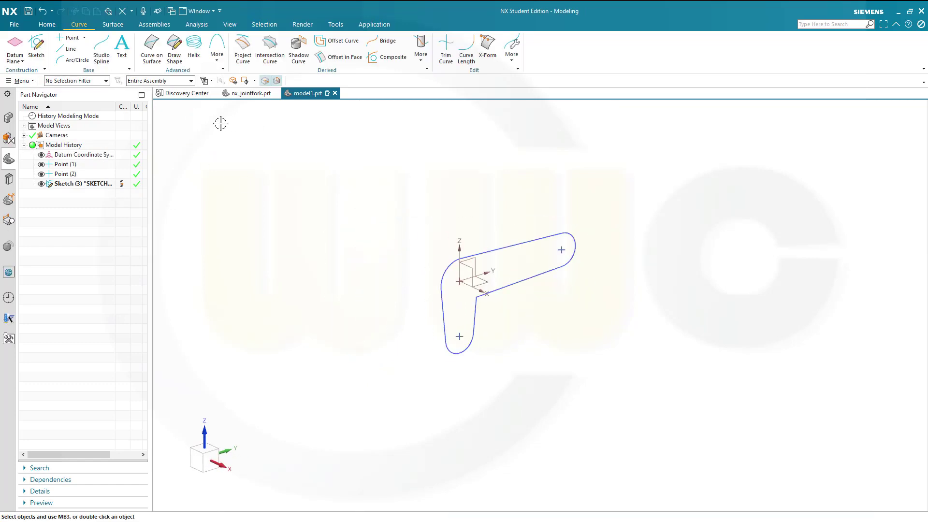
left_click(37, 46)
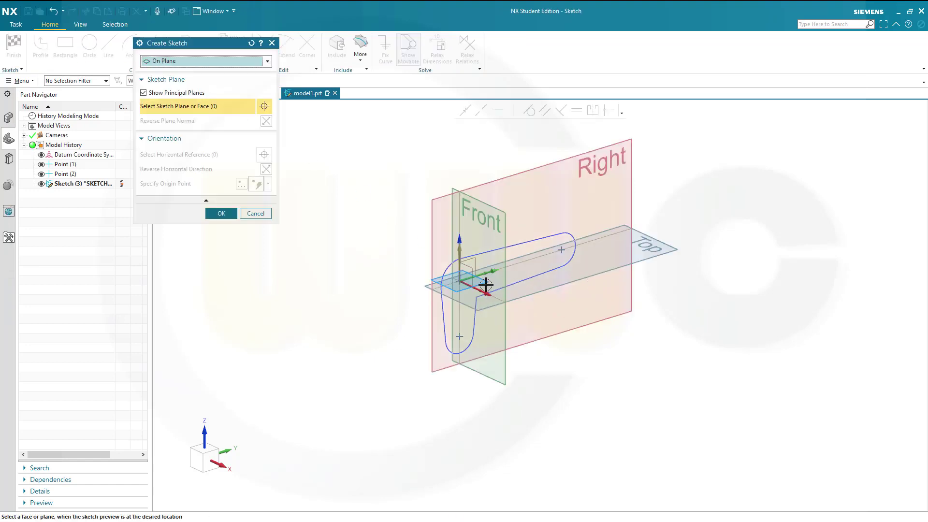
left_click(482, 284)
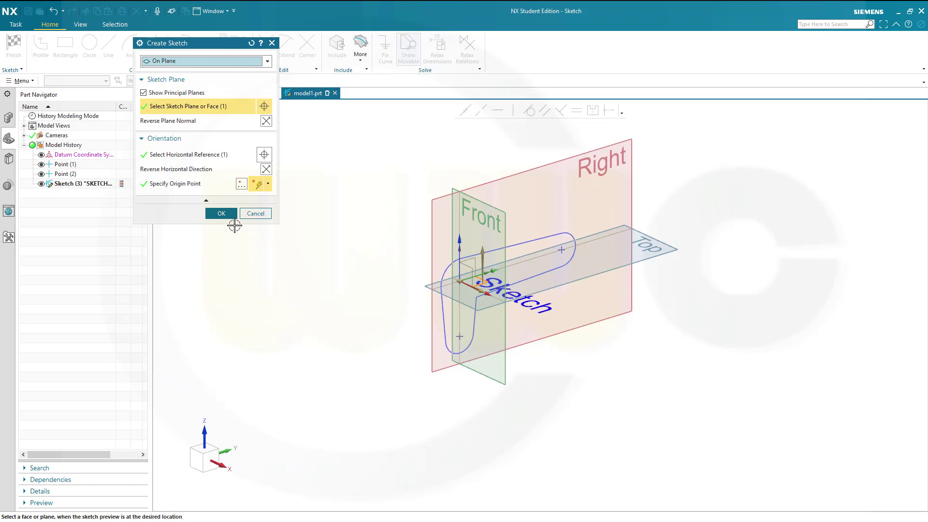
left_click(222, 215)
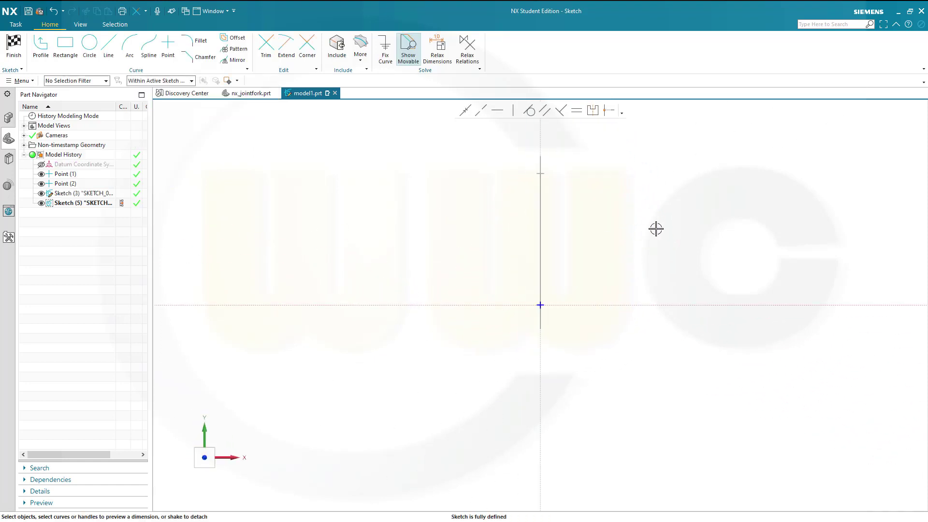
Include the existing reference point on the vertical axis above the origin in the new sketch
middle_click_drag(656, 221, 575, 284, "shift")
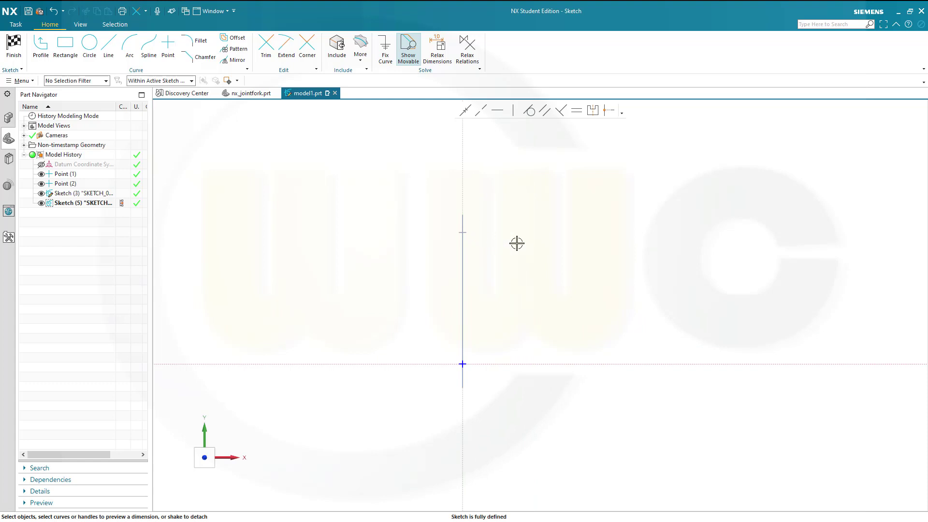
left_click(337, 48)
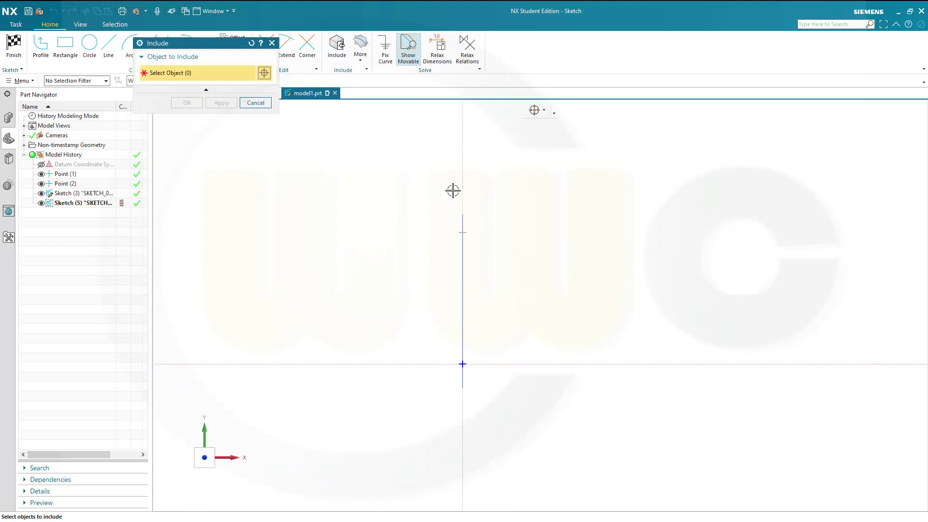
left_click(463, 232)
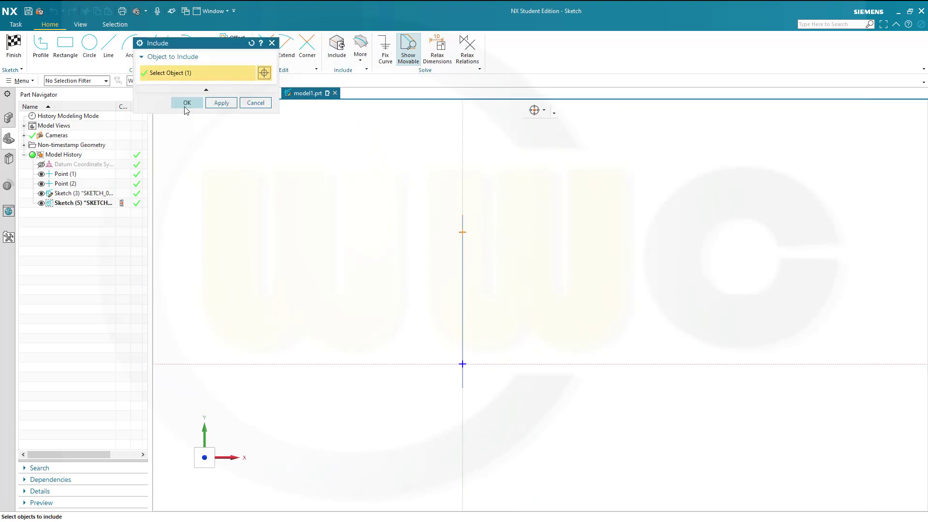
left_click(187, 103)
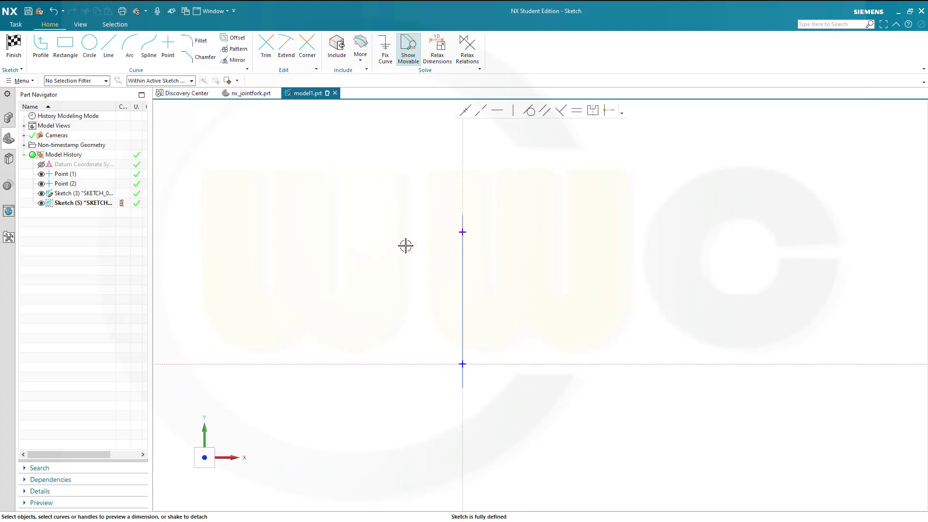
Draw two concentric circles beside the vertical axis, the inner one about 64 mm in diameter, and end Circle
left_click(89, 45)
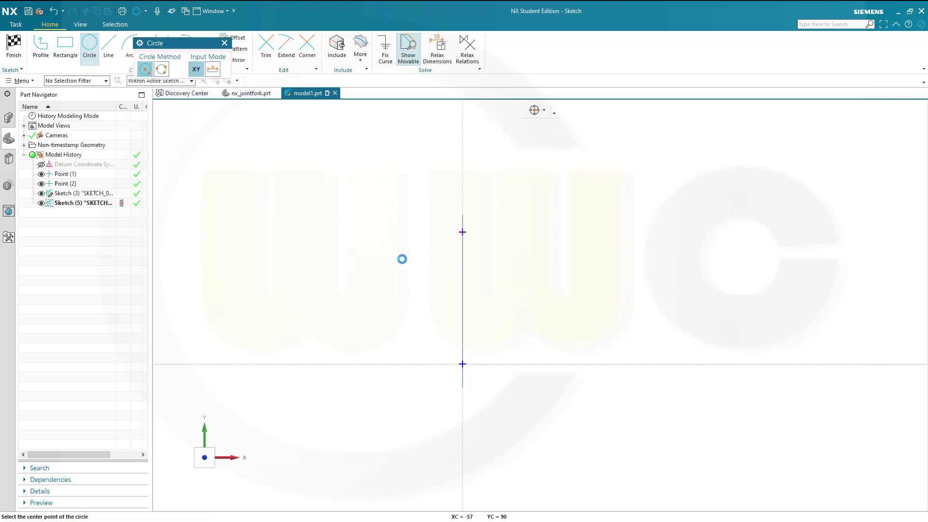
left_click(519, 268)
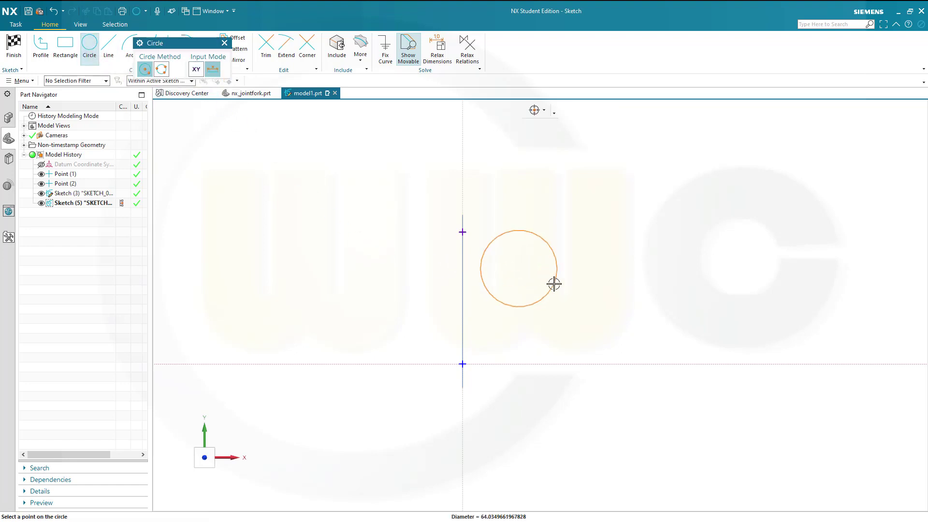
left_click(553, 284)
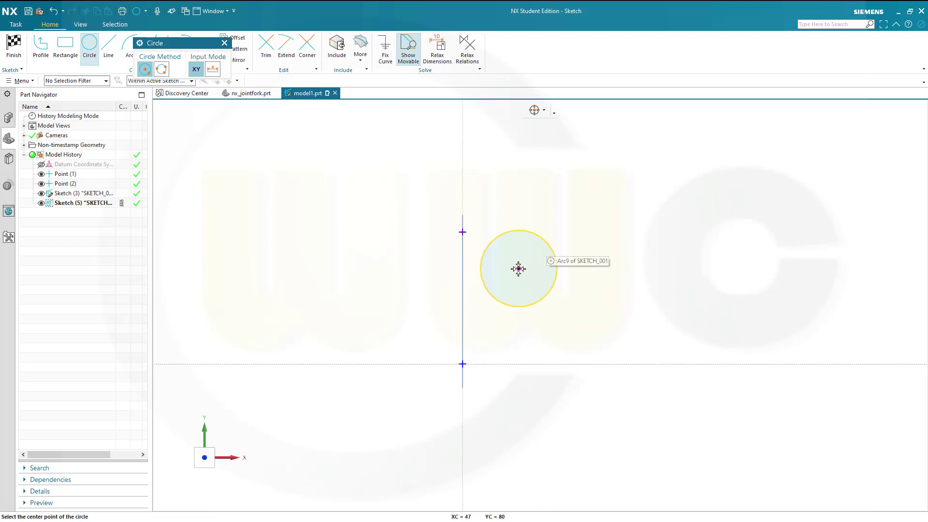
left_click(519, 269)
left_click(566, 285)
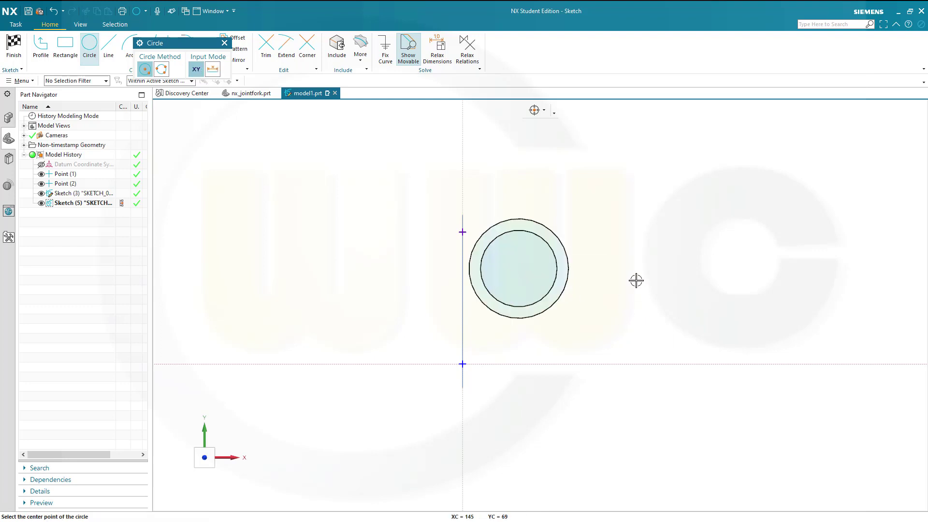
key("Escape")
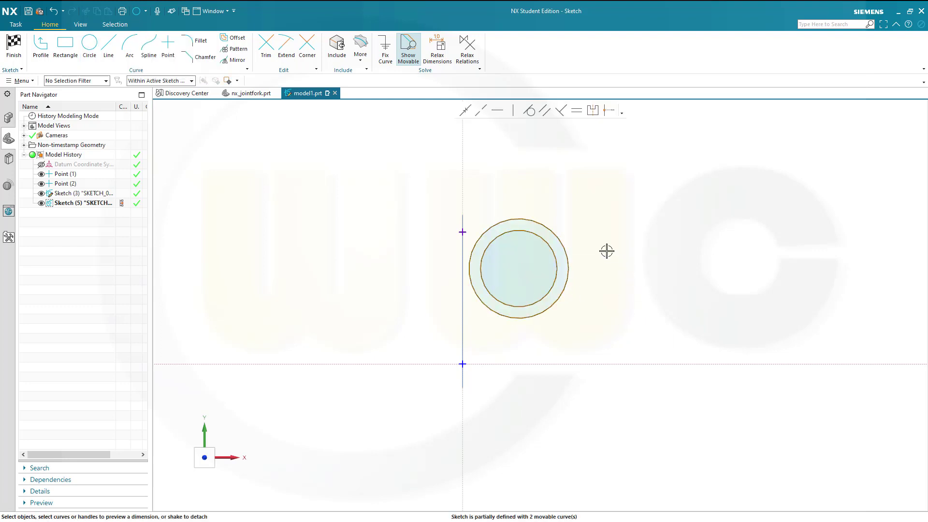
Make the circles' common center vertically aligned with the sketch origin
left_click(513, 111)
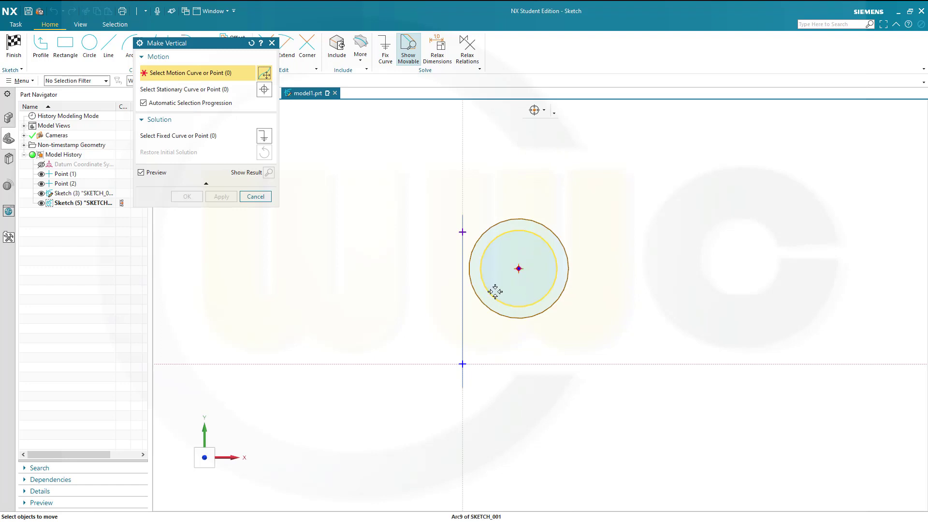
left_click(518, 268)
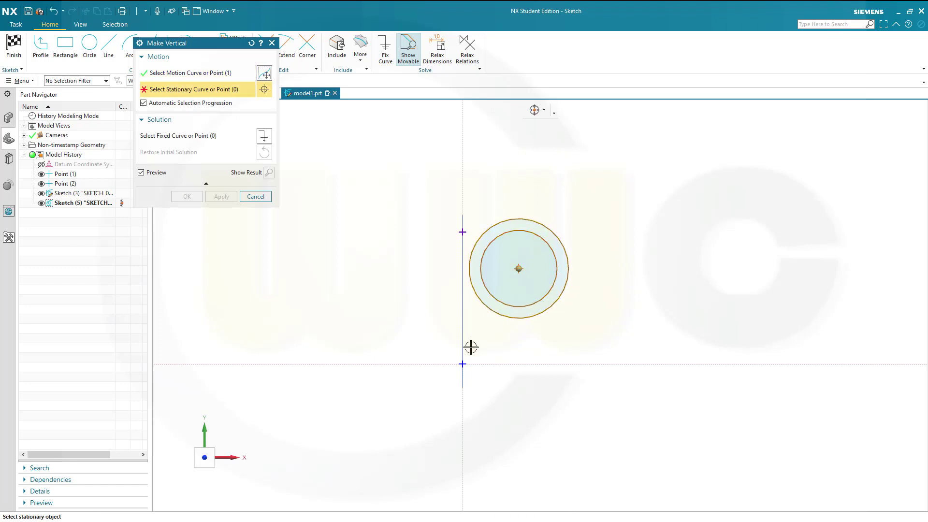
left_click(461, 363)
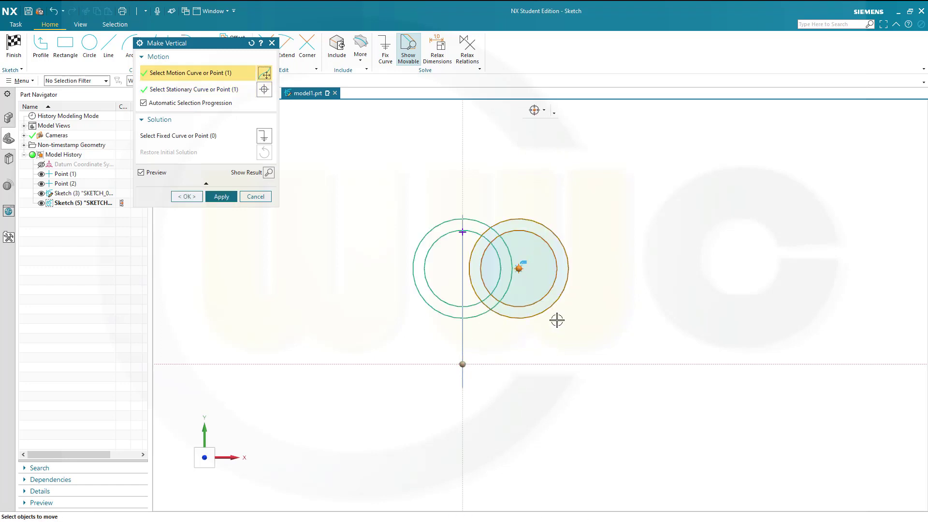
left_click(213, 197)
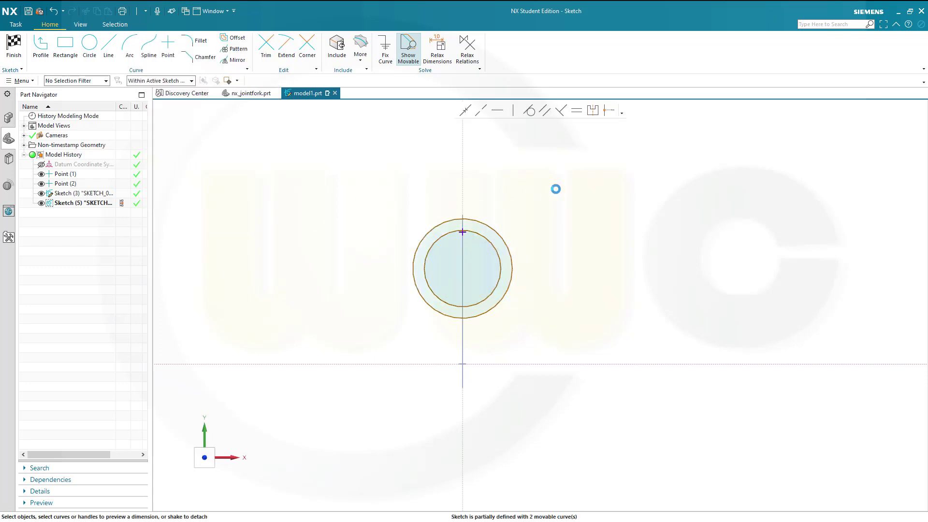
Dimension the distance between the included point and the circles' center as 15 mm and end Rapid Dimension
key("d")
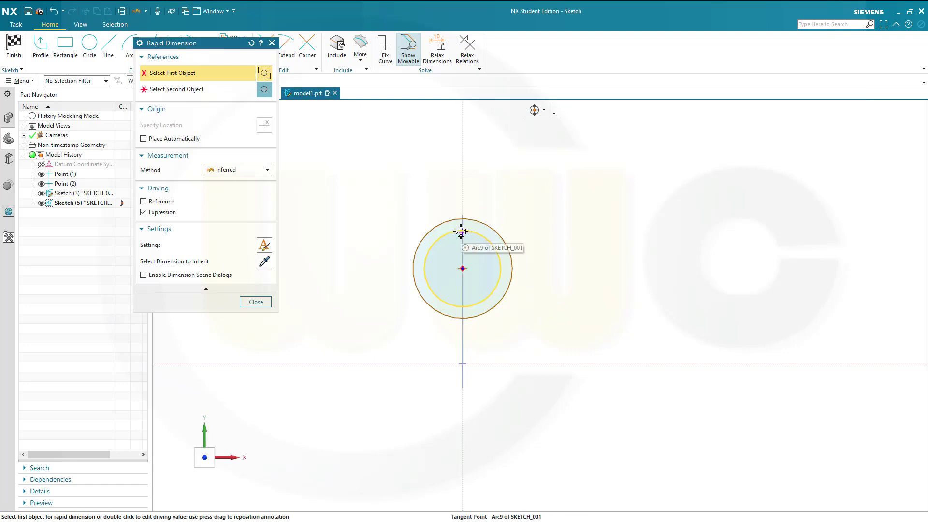
scroll(468, 234, "up", 4)
scroll(461, 229, "up", 2)
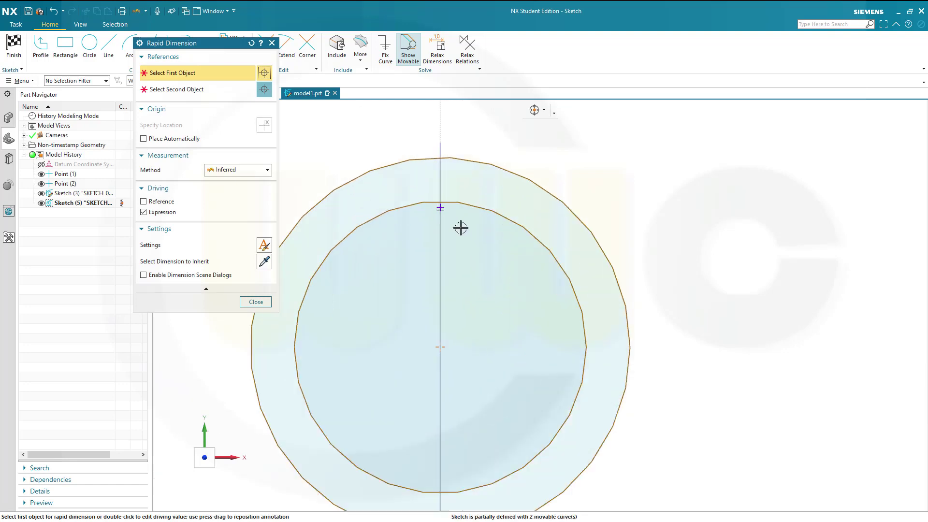
left_click(440, 208)
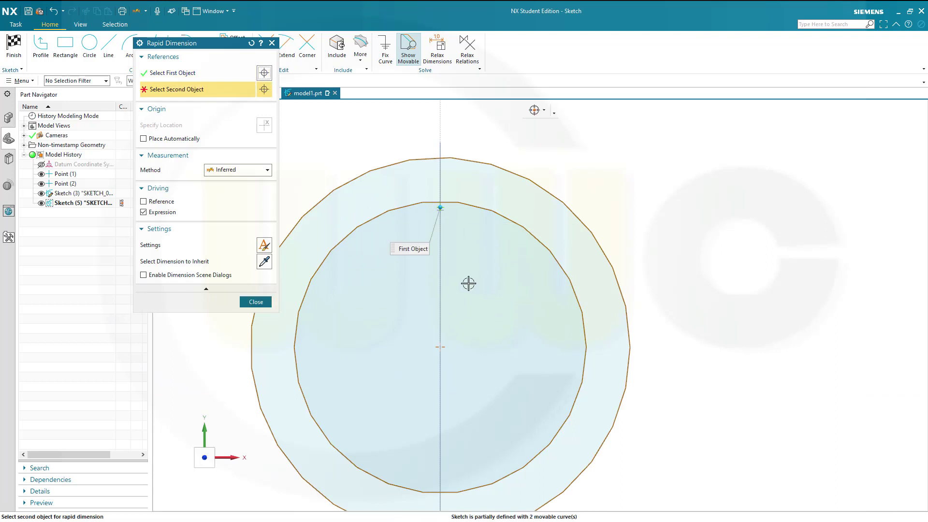
left_click(440, 347)
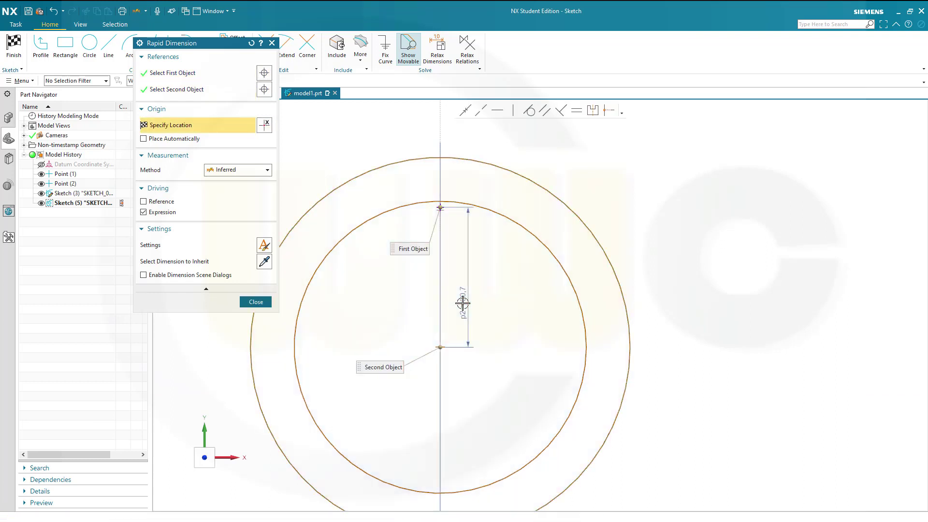
left_click(462, 303)
type("15")
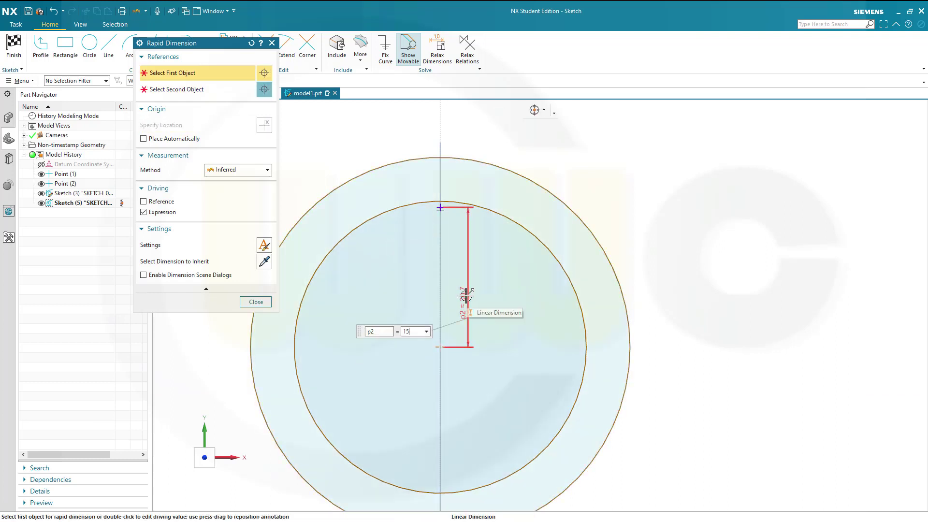
key("Return")
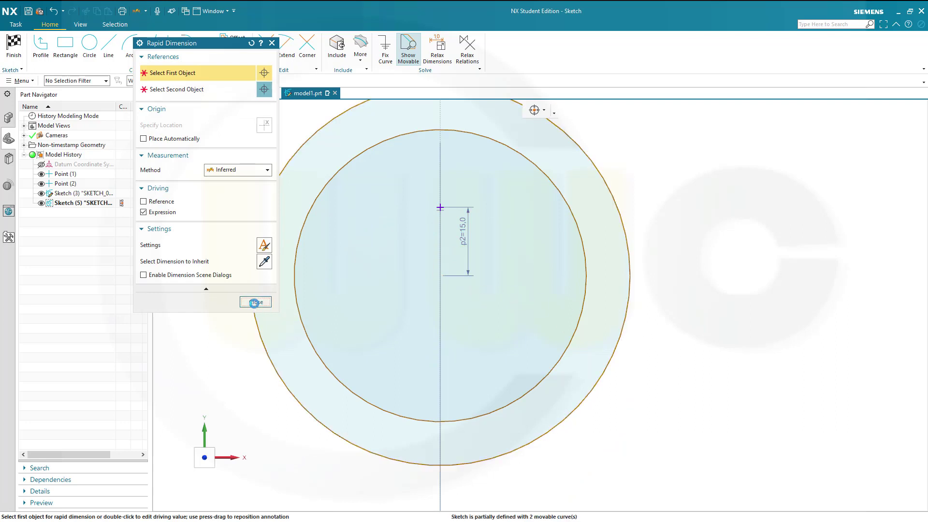
left_click(255, 302)
Draw a rectangle about 35 by 60 mm over the origin and two larger overlapping rectangles around the circles, the narrower about 103 mm wide
scroll(590, 317, "down", 5)
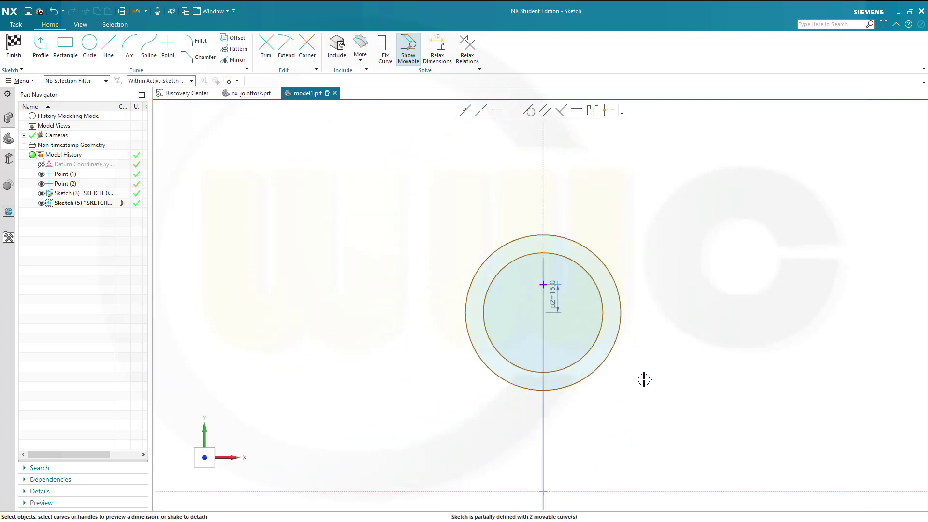
scroll(644, 379, "down", 1)
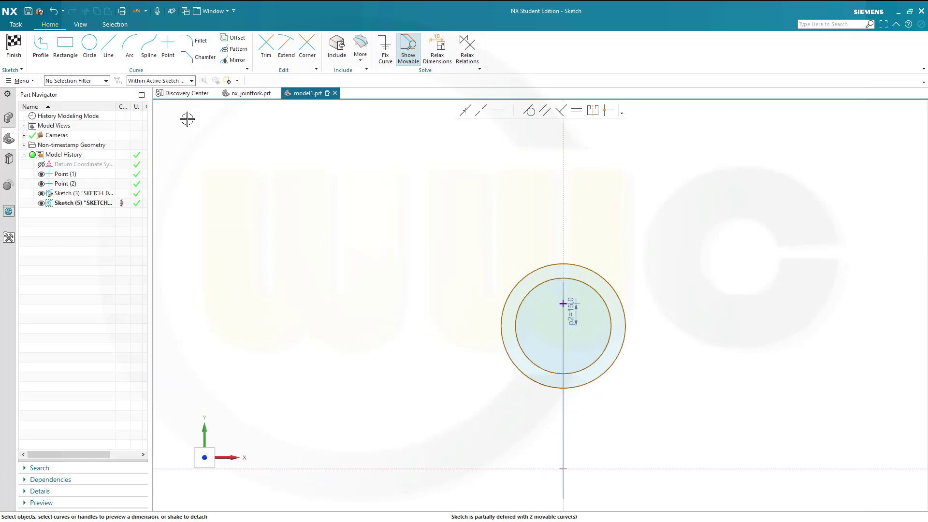
left_click(66, 46)
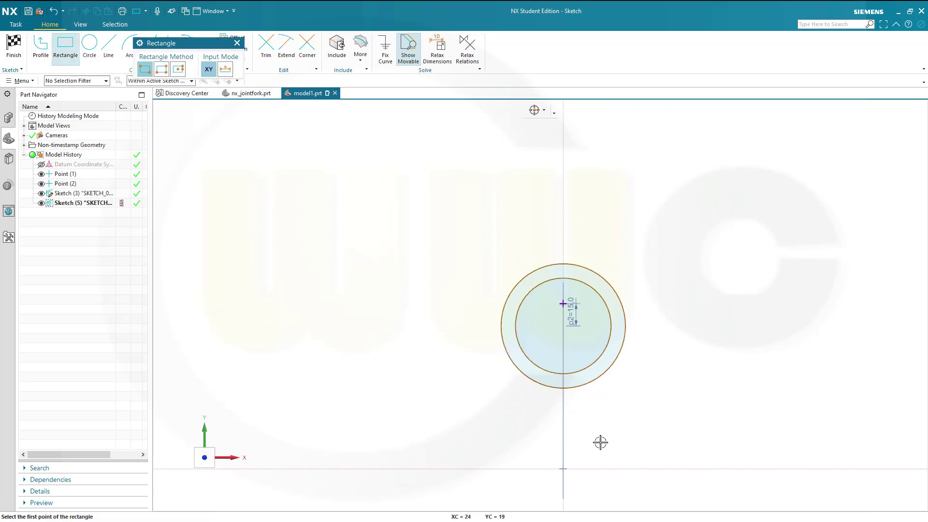
left_click(589, 485)
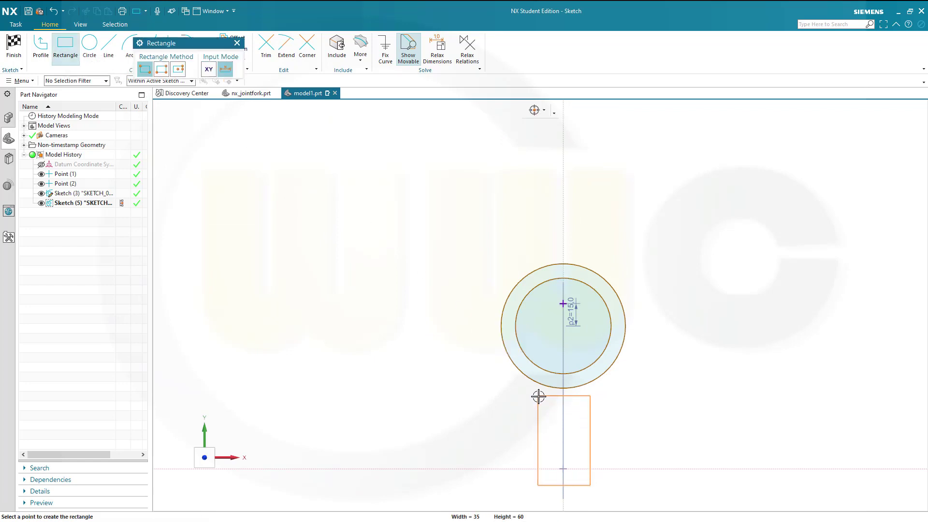
left_click(538, 397)
left_click(468, 228)
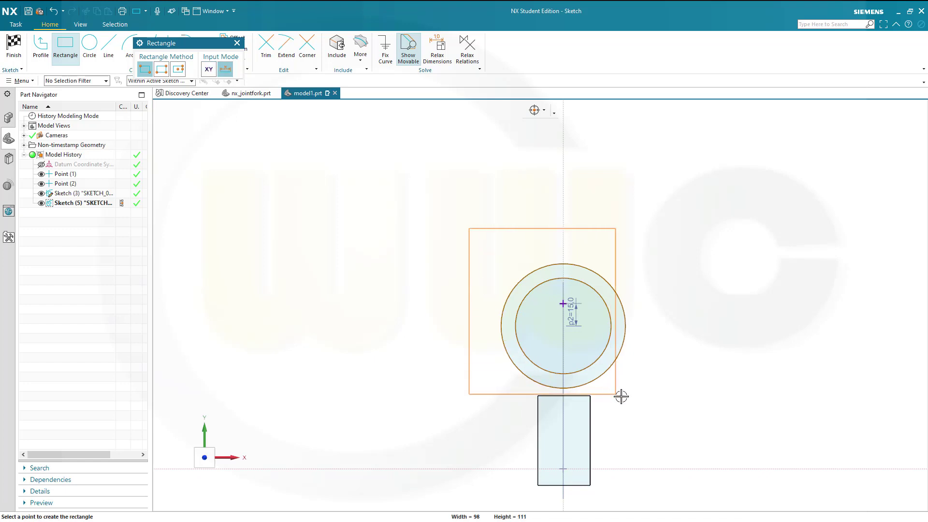
left_click(659, 401)
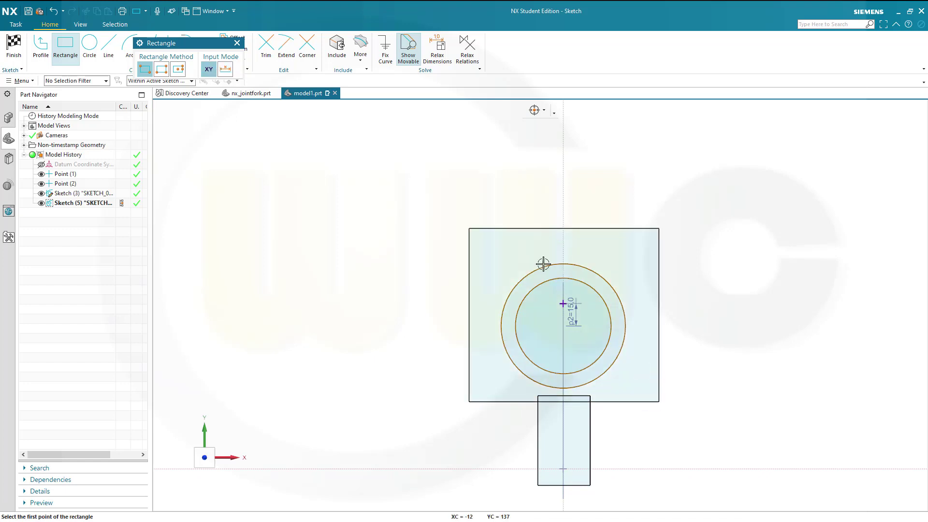
left_click(488, 203)
left_click(643, 379)
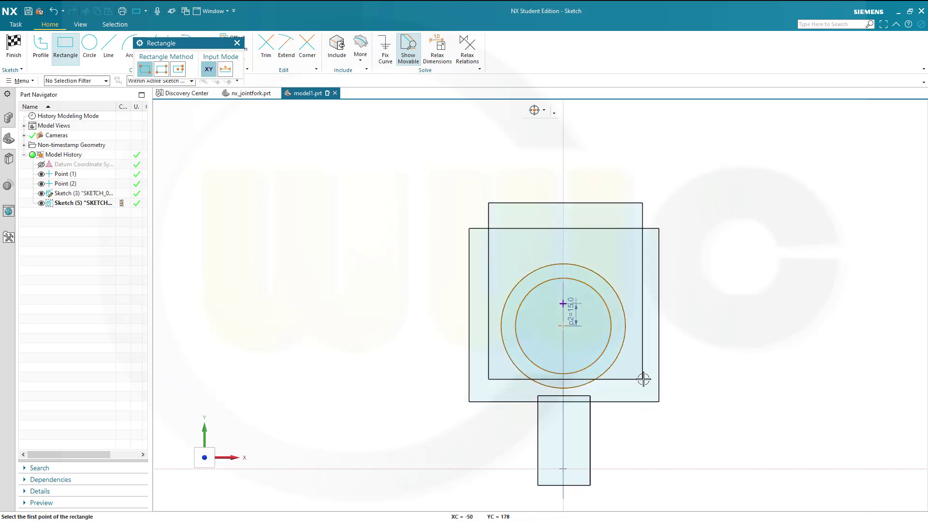
key("Escape")
Dimension the width of the narrower large rectangle around the circles as 64 mm
key("d")
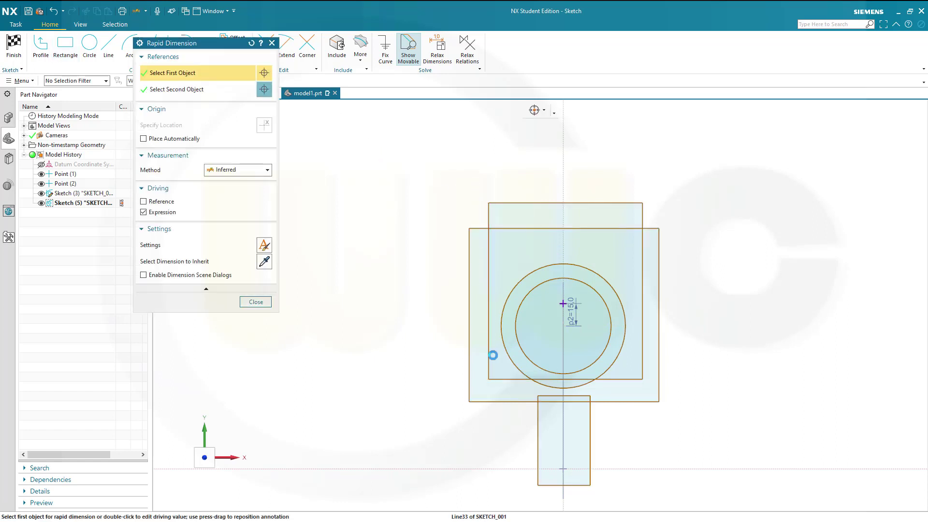
left_click(488, 353)
left_click(640, 362)
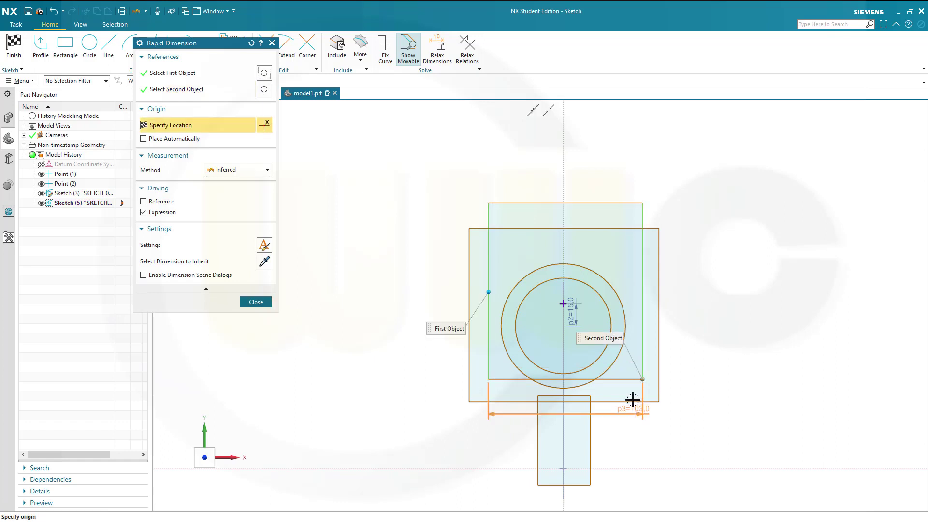
left_click(554, 147)
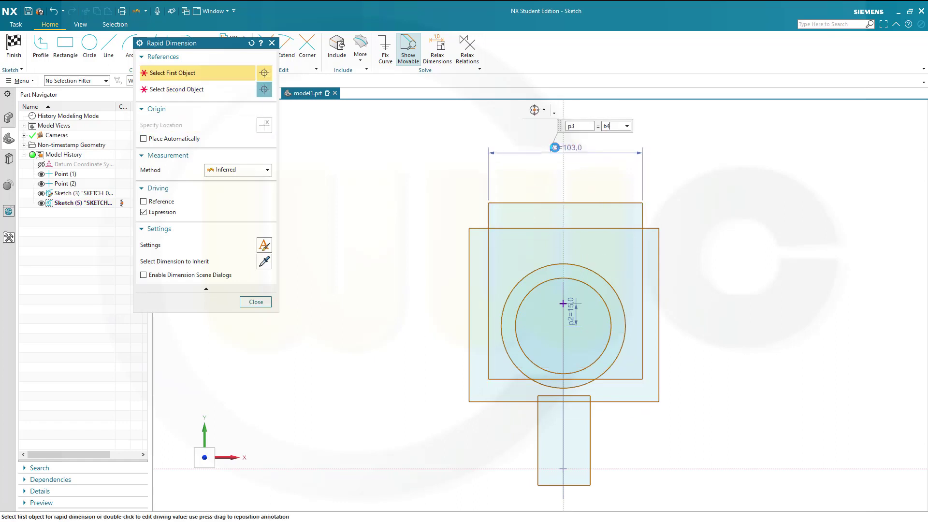
type("64")
key("Return")
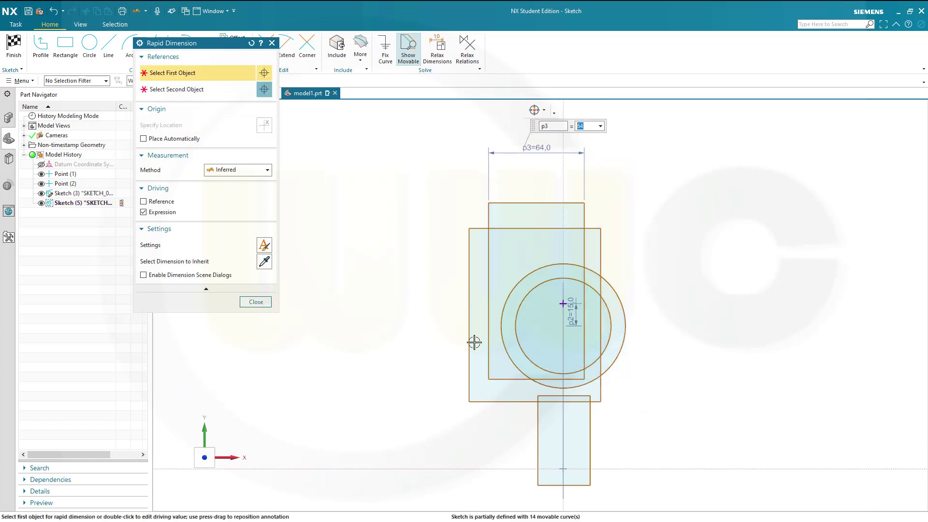
Dimension the width of the wider large rectangle around the circles as 80 mm and end Rapid Dimension
left_click(469, 363)
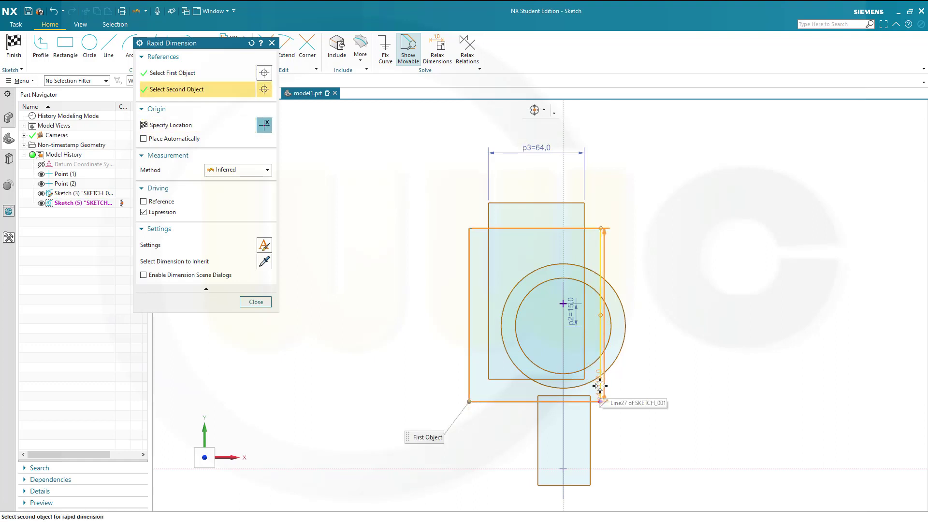
left_click(600, 384)
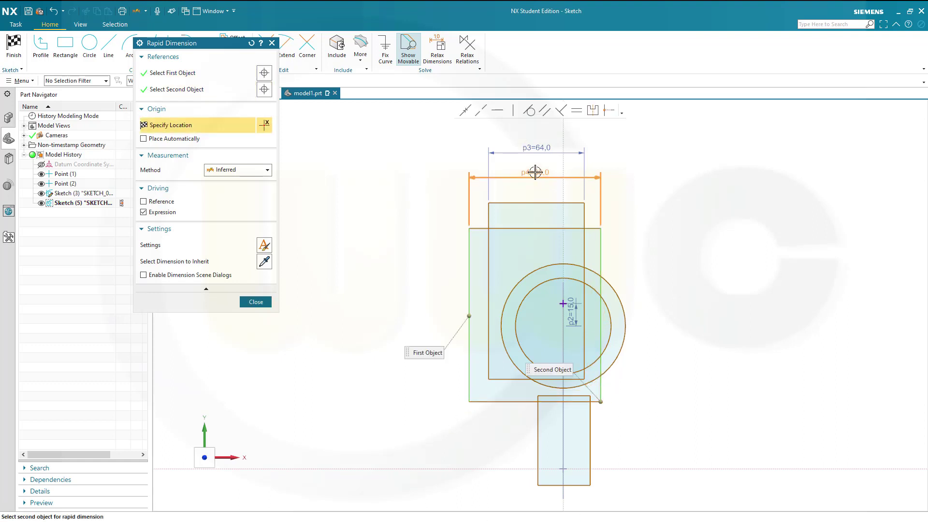
left_click(536, 128)
type("8")
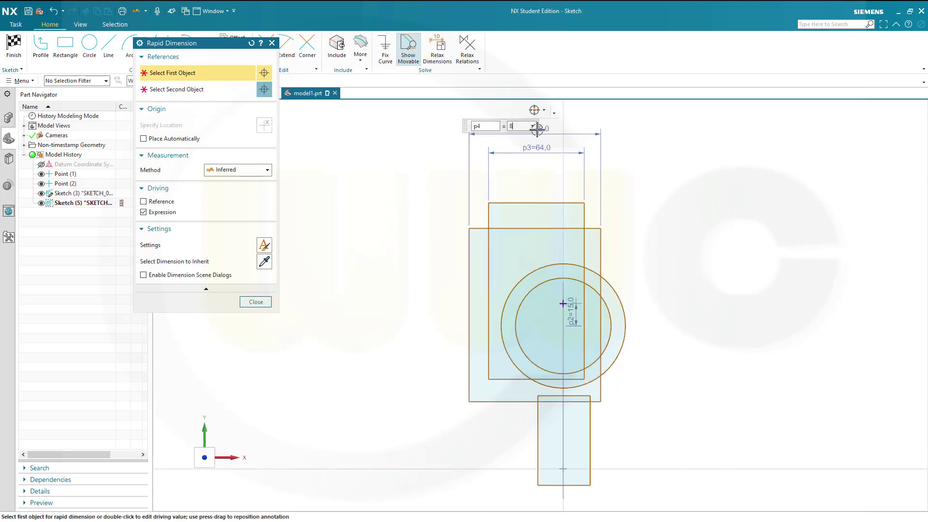
type("0")
key("Return")
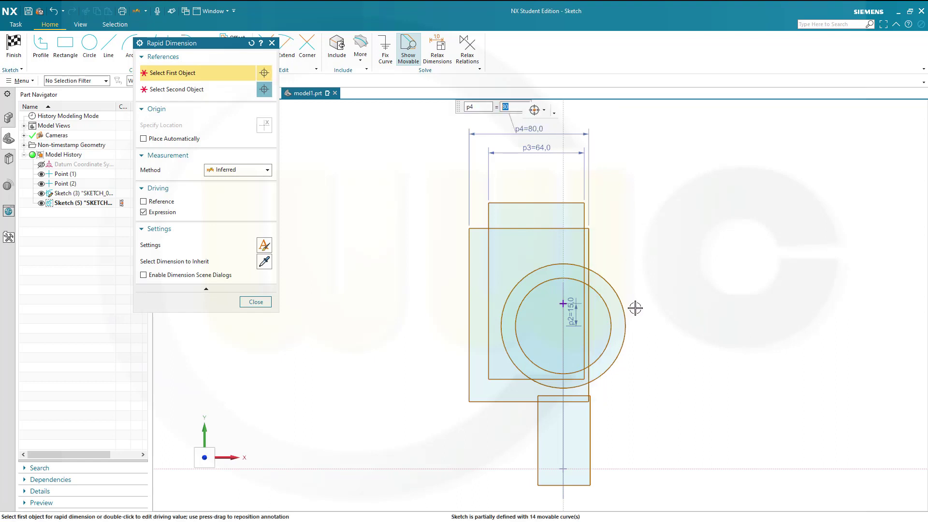
key("Escape")
Make the midpoints of a horizontal edge on each of the two large rectangles vertically aligned with the sketch origin
scroll(526, 432, "up", 1)
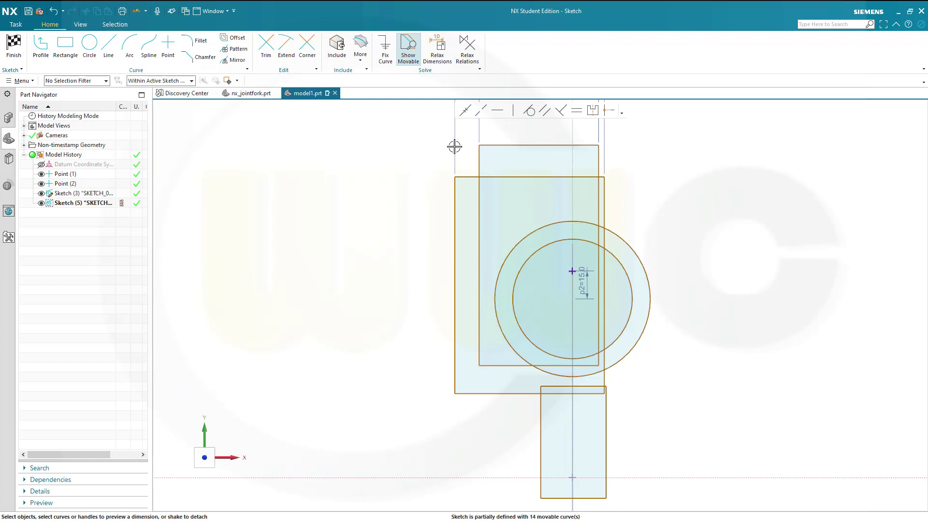
left_click(513, 110)
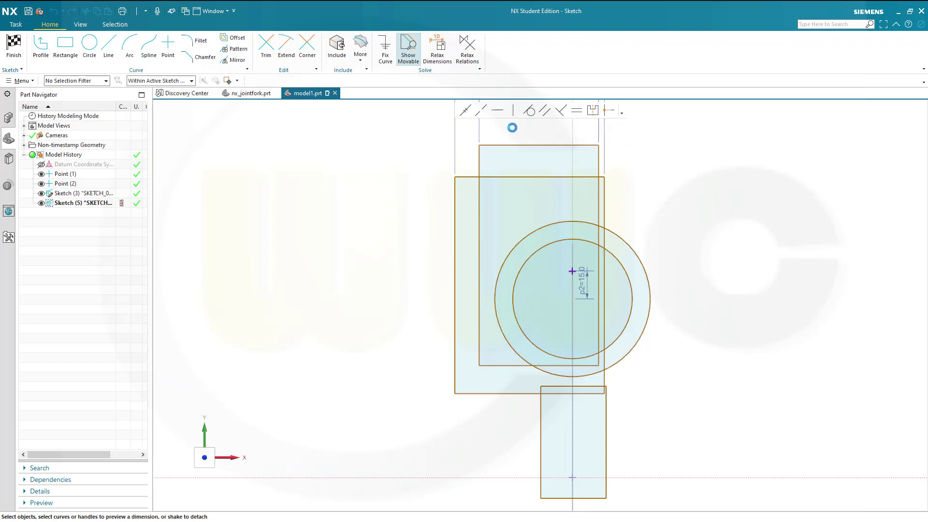
left_click(536, 366)
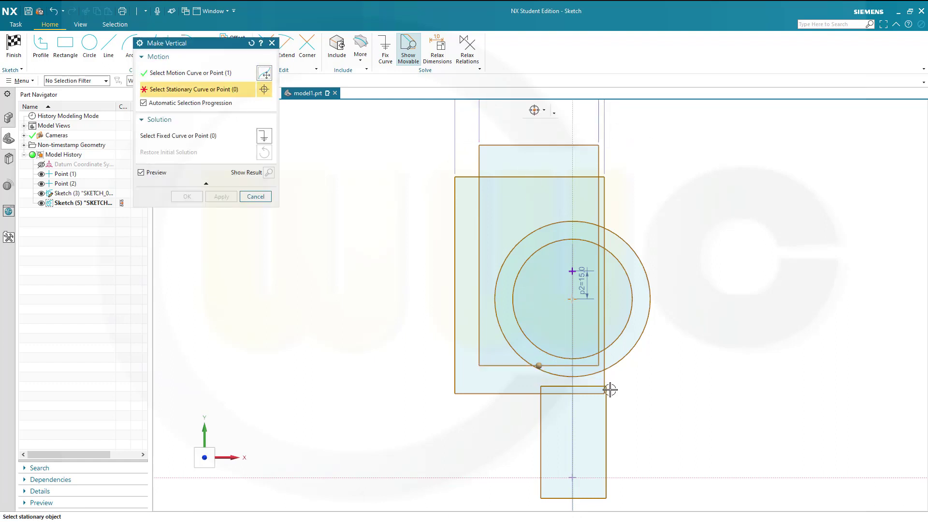
left_click(572, 476)
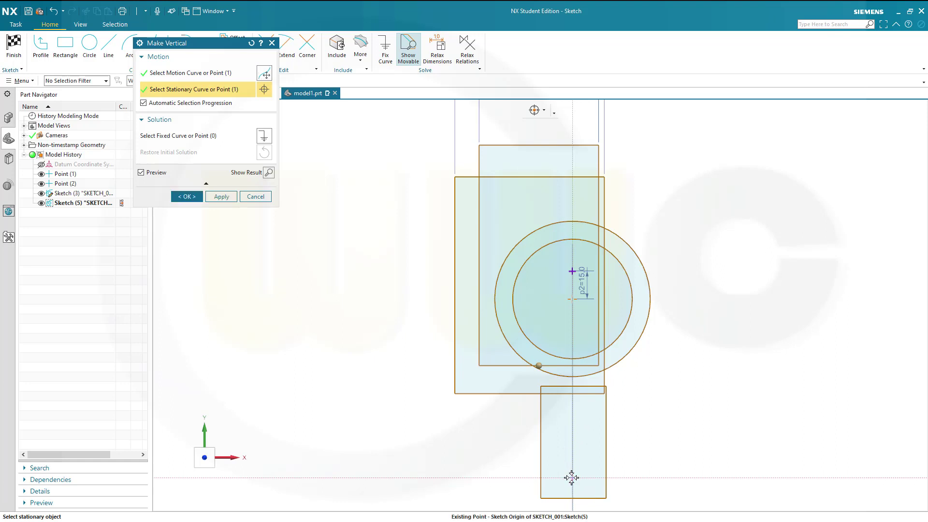
left_click(221, 196)
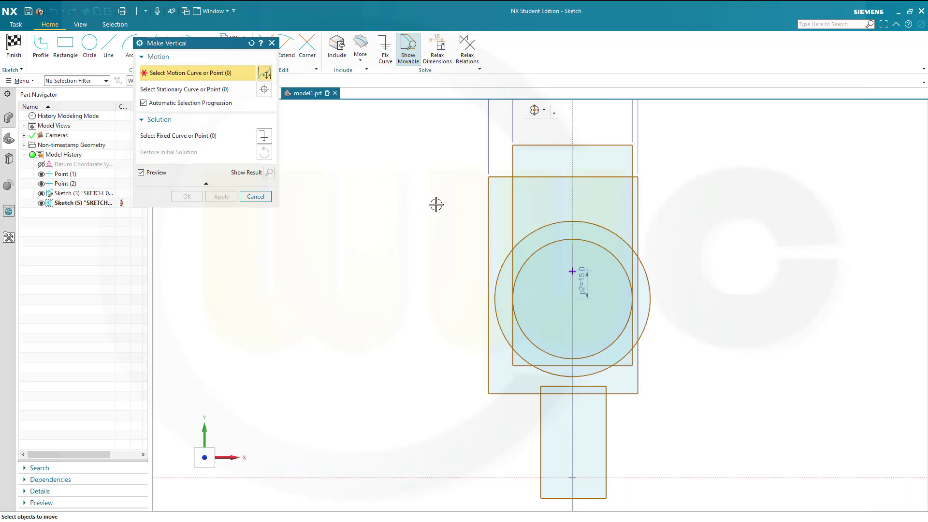
left_click(559, 177)
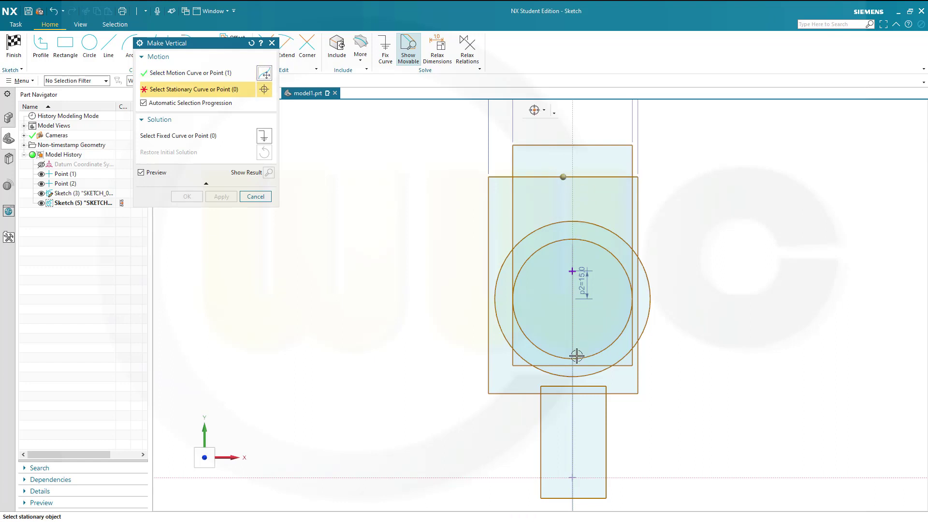
left_click(573, 478)
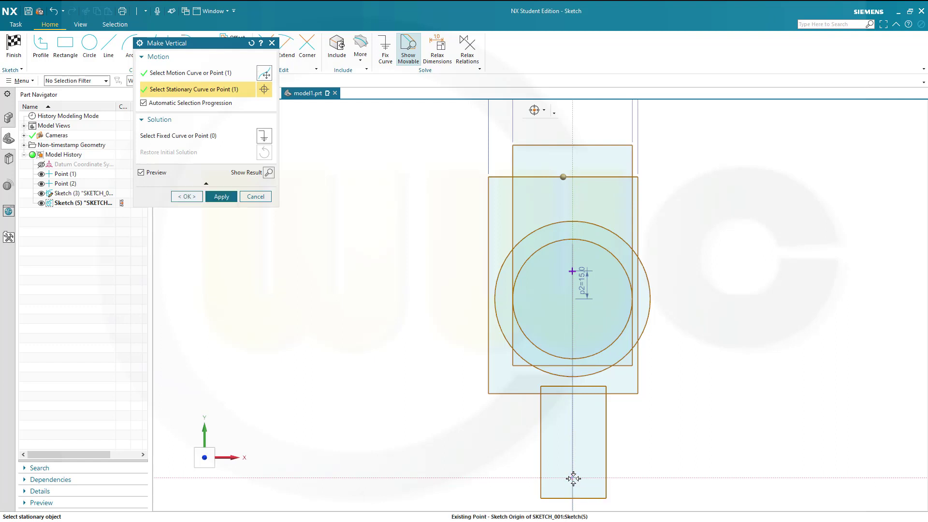
left_click(188, 197)
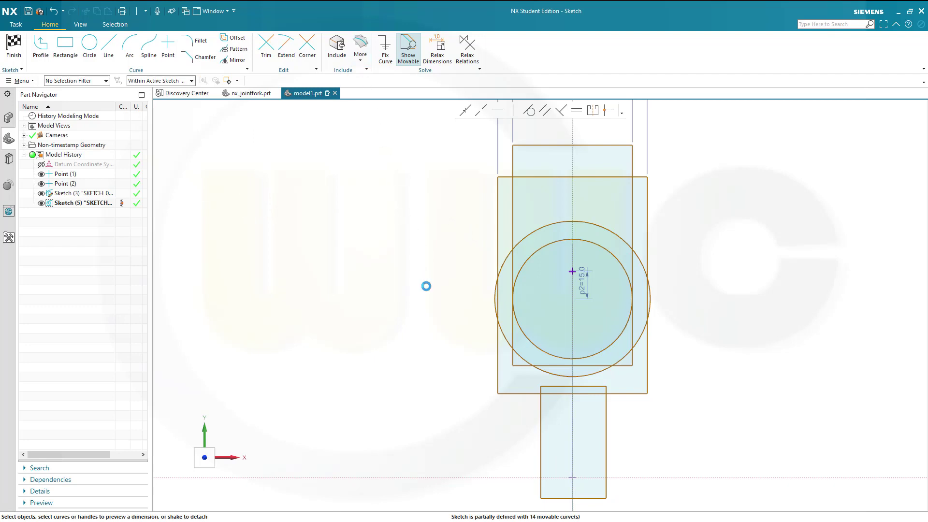
left_click(572, 477)
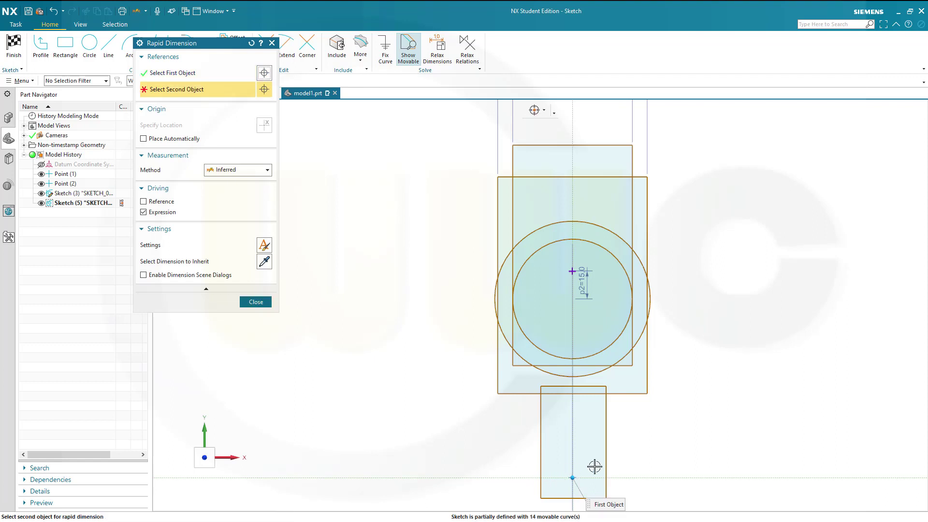
left_click(606, 459)
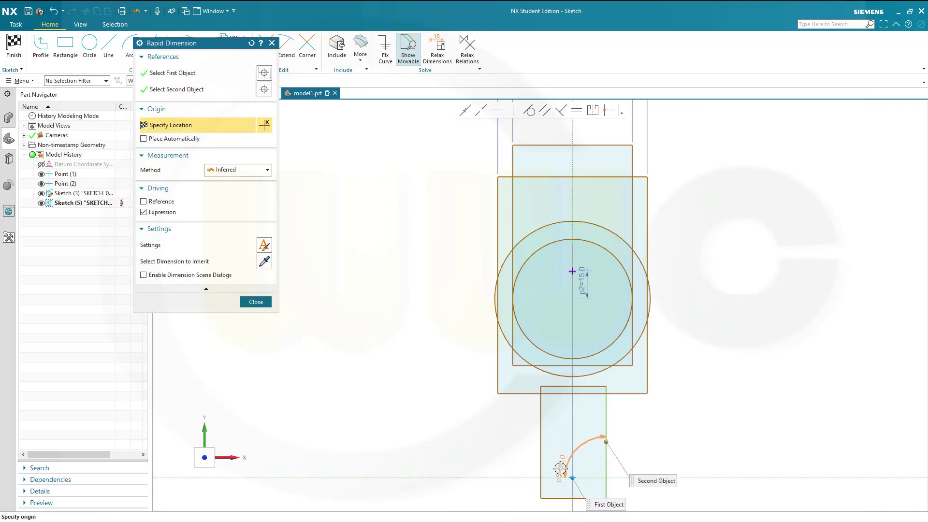
key("Escape")
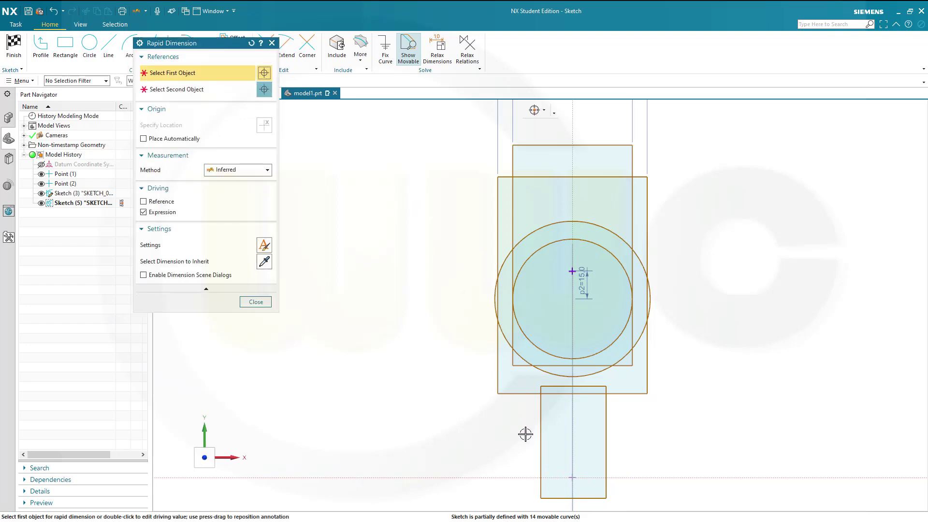
Dimension the width of the small rectangle over the origin as 10 mm and end Rapid Dimension
left_click(540, 444)
left_click(606, 448)
left_click(605, 446)
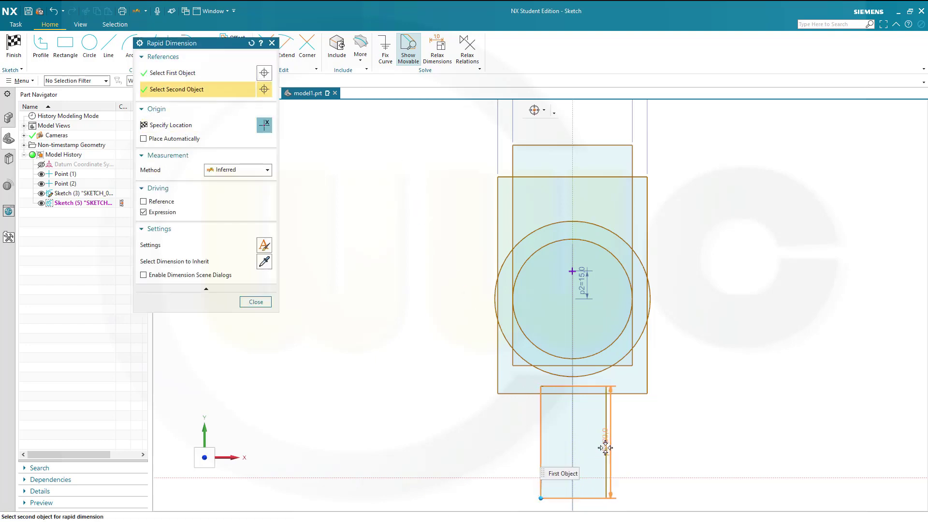
left_click(605, 445)
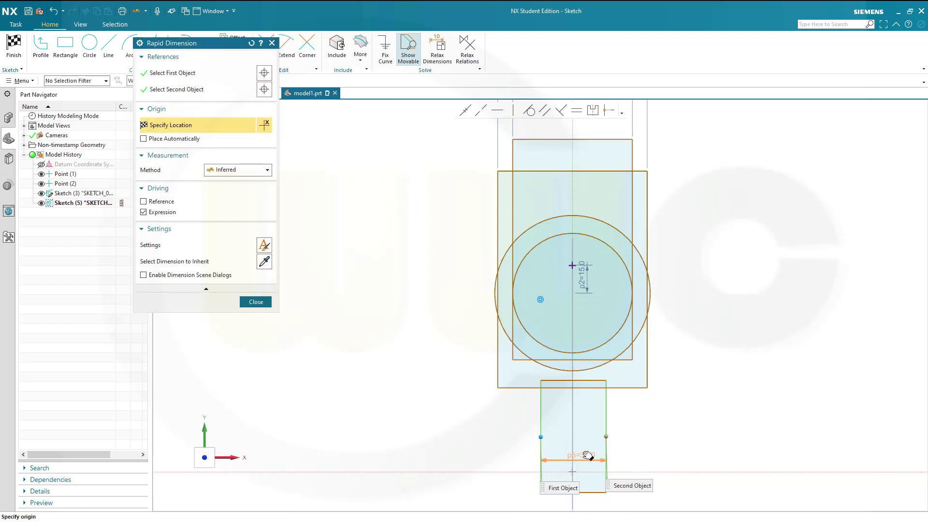
middle_click_drag(581, 462, 572, 370, "shift")
left_click(582, 433)
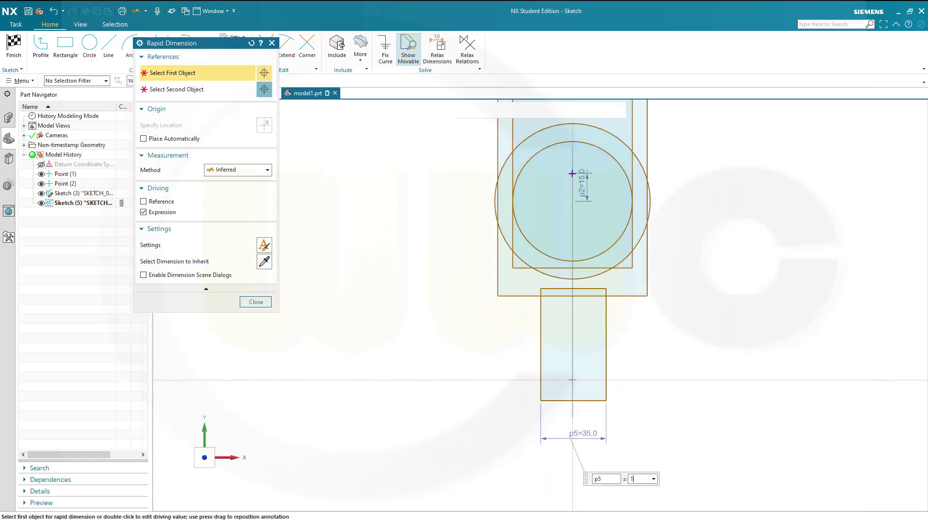
type("10")
key("Return")
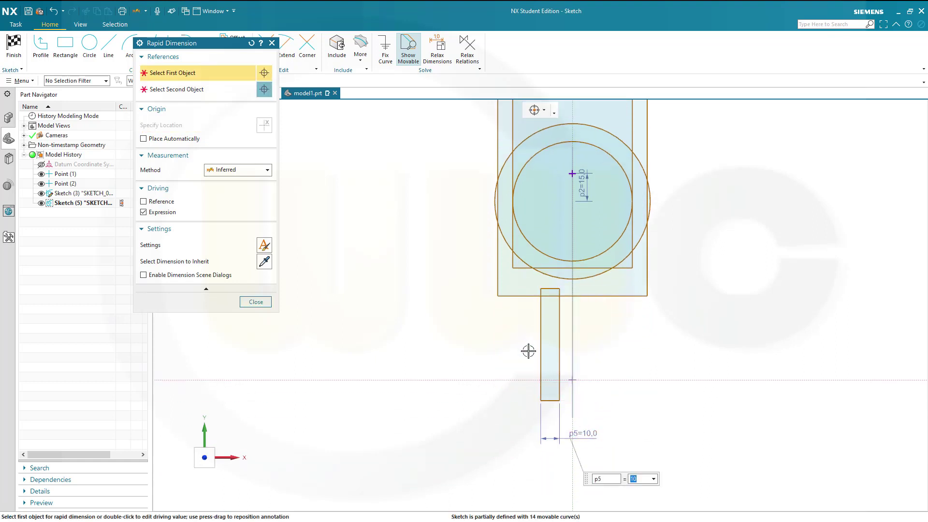
key("Escape")
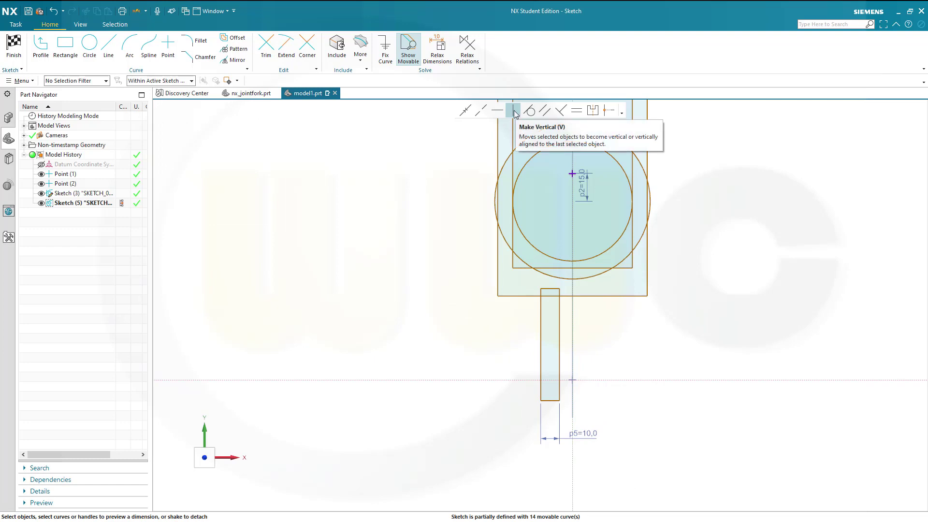
Make the midpoint of the narrow rectangle's lower edge vertically aligned with the sketch origin
left_click(513, 111)
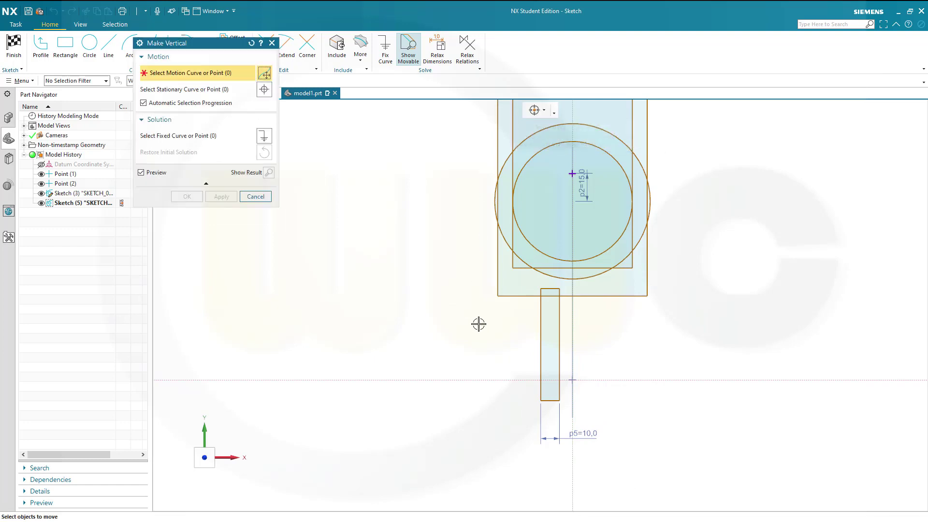
left_click(550, 400)
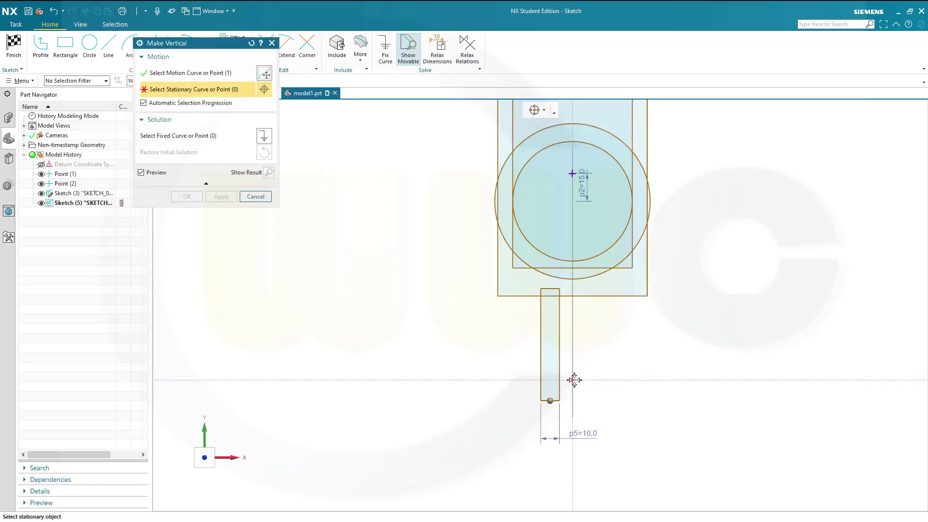
left_click(573, 379)
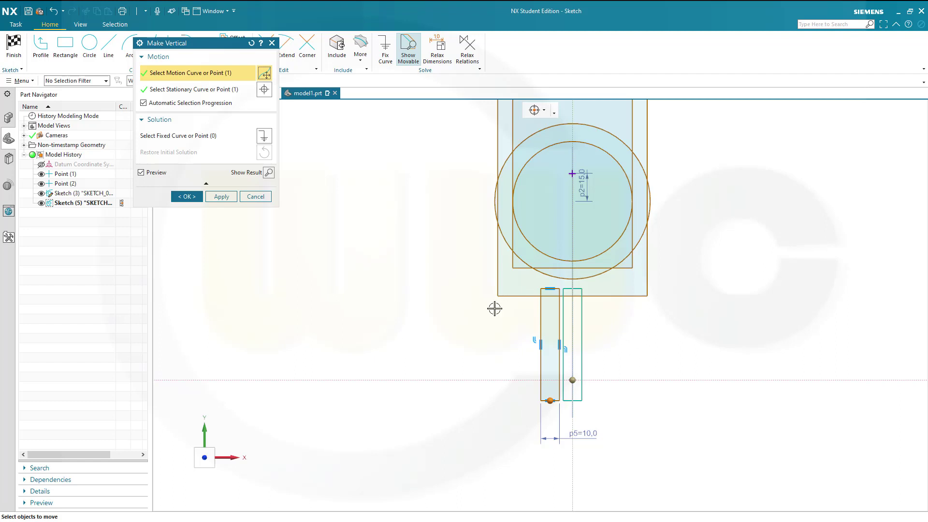
left_click(187, 196)
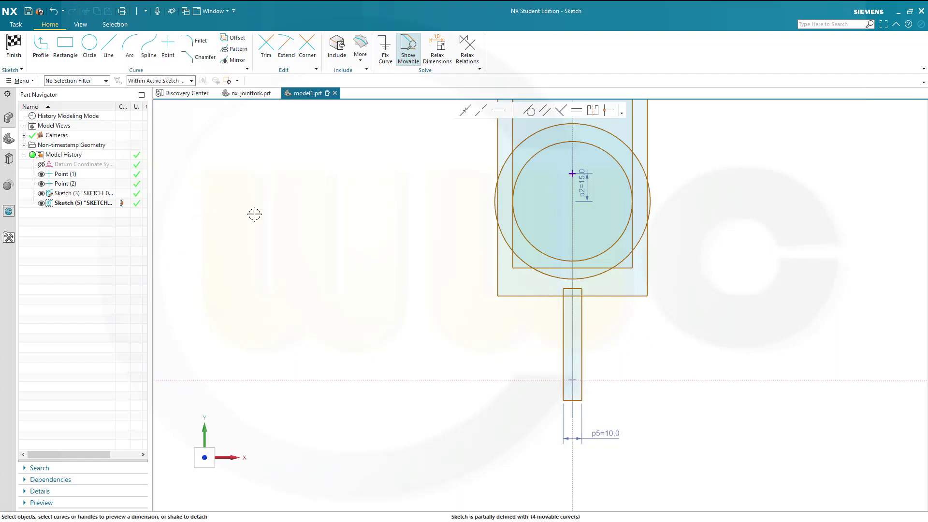
Dimension the distance from the sketch origin to the narrow rectangle's lower edge as 20 mm and end Rapid Dimension
key("d")
scroll(575, 411, "up", 2)
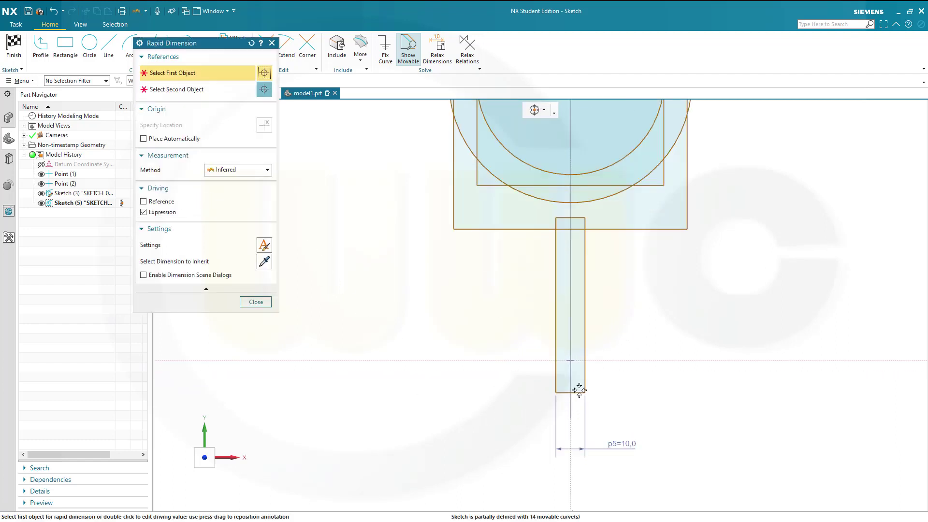
left_click(575, 392)
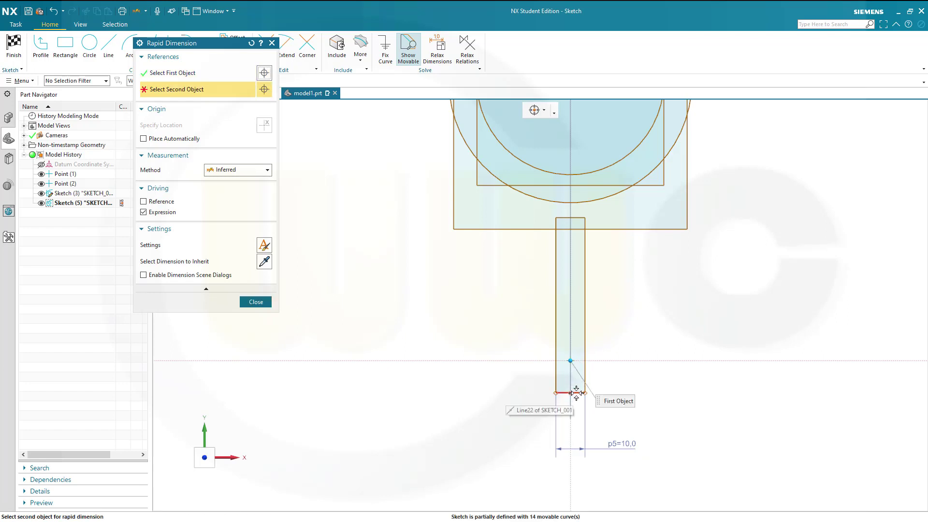
left_click(570, 361)
left_click(509, 385)
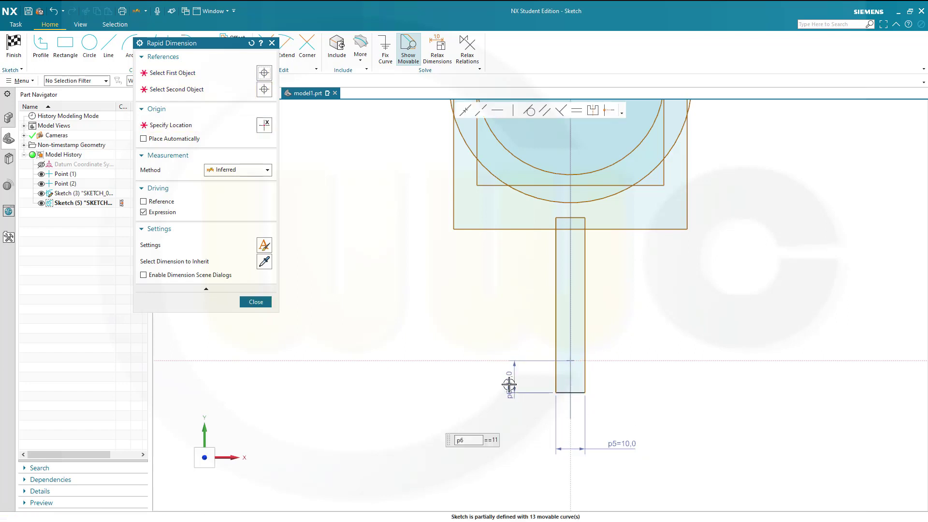
type("20")
key("Return")
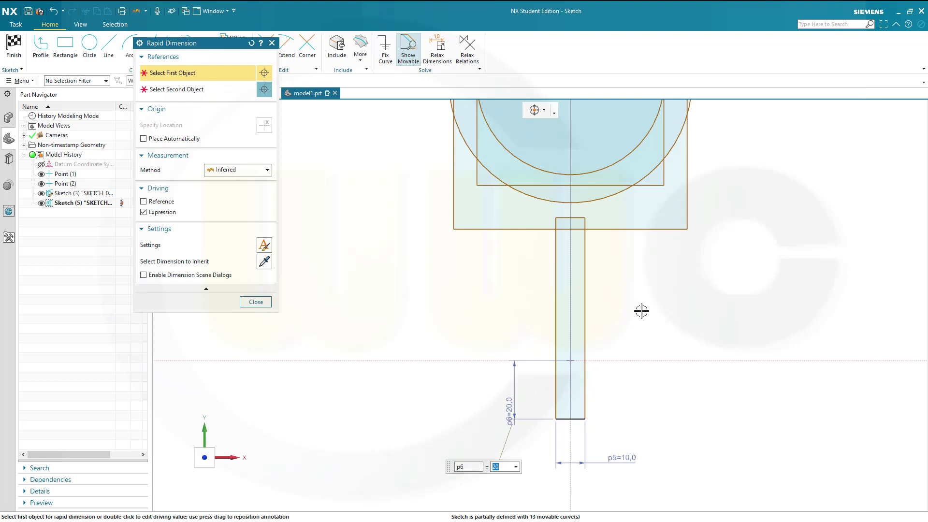
middle_click(641, 311)
scroll(617, 285, "down", 2)
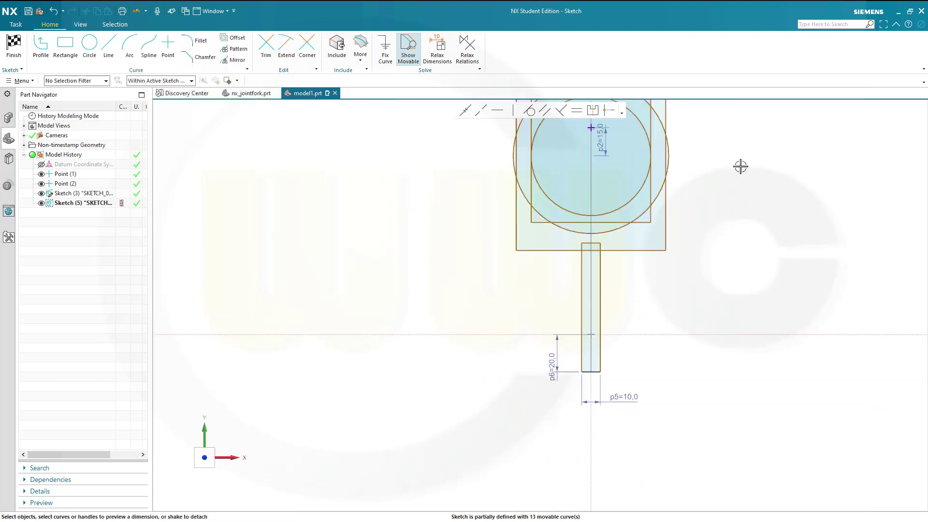
scroll(741, 166, "down", 2)
mouse_move(737, 166)
middle_mouse_down("shift")
mouse_move(700, 270)
mouse_move(669, 288)
middle_mouse_up("shift")
scroll(672, 282, "up", 2)
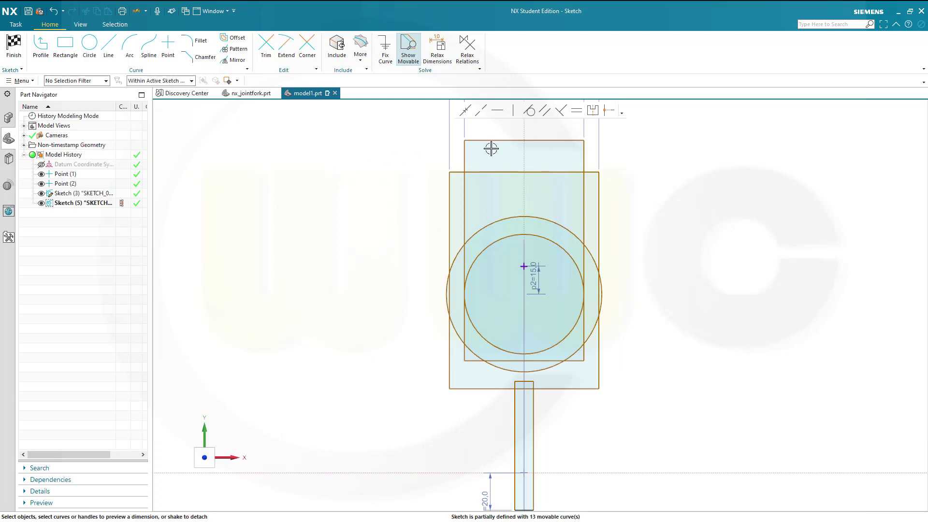
left_click(529, 111)
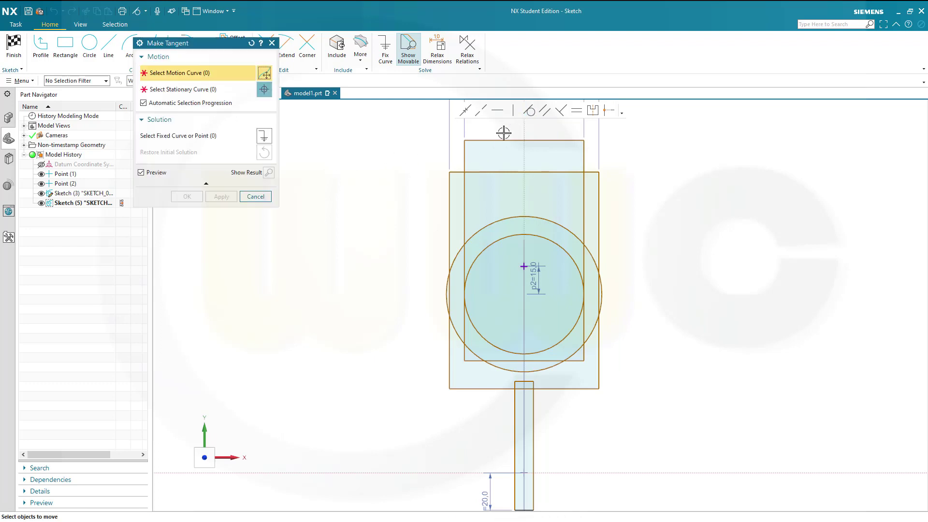
left_click(475, 247)
left_click(464, 226)
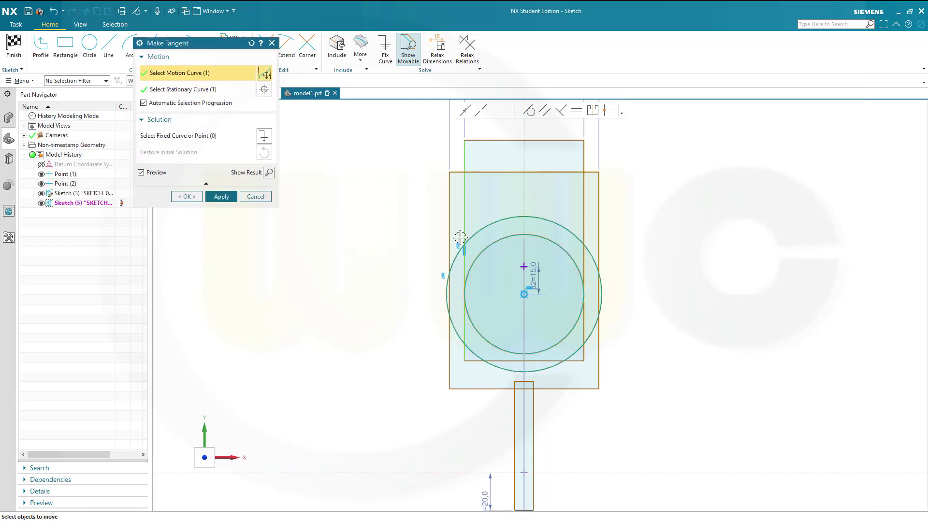
left_click(487, 367)
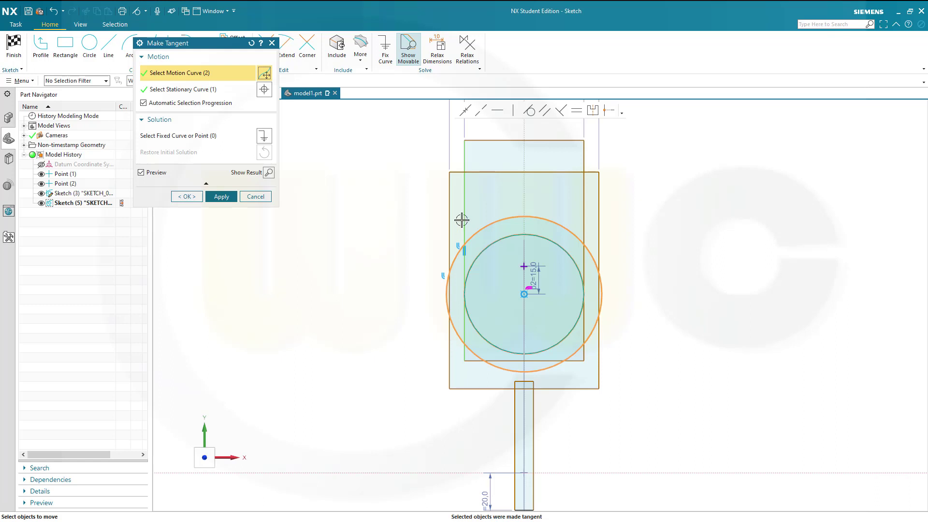
left_click(256, 196)
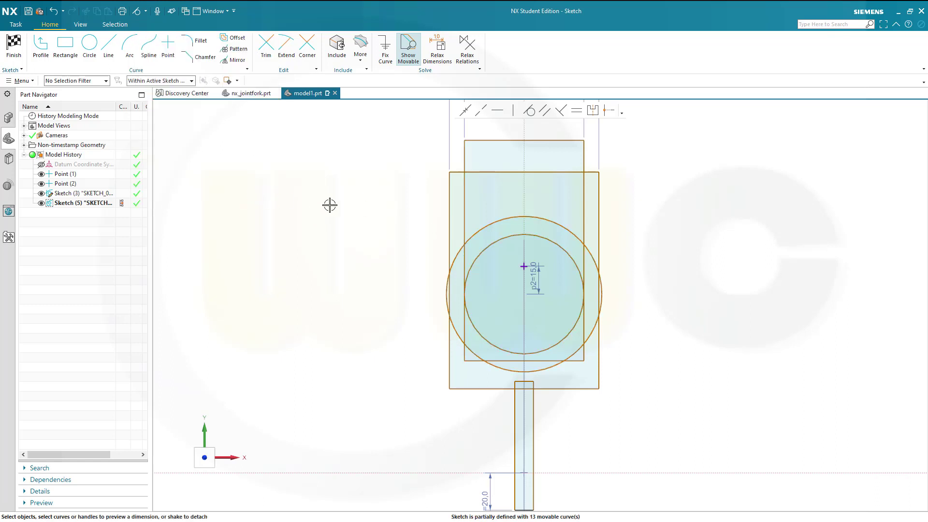
Make the larger circle tangent to the wide rectangle's left edge, and stretch the narrow rectangle's upper edge up into both circles
left_click(530, 110)
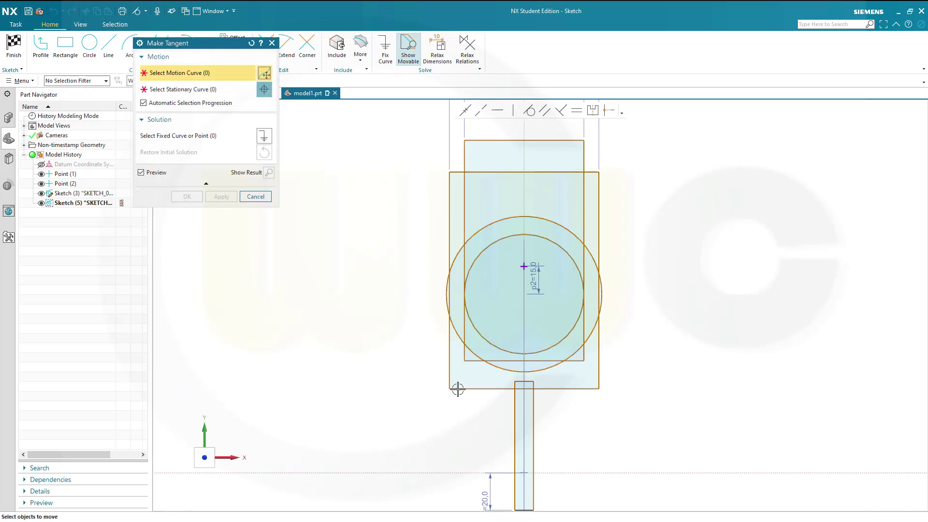
left_click(454, 336)
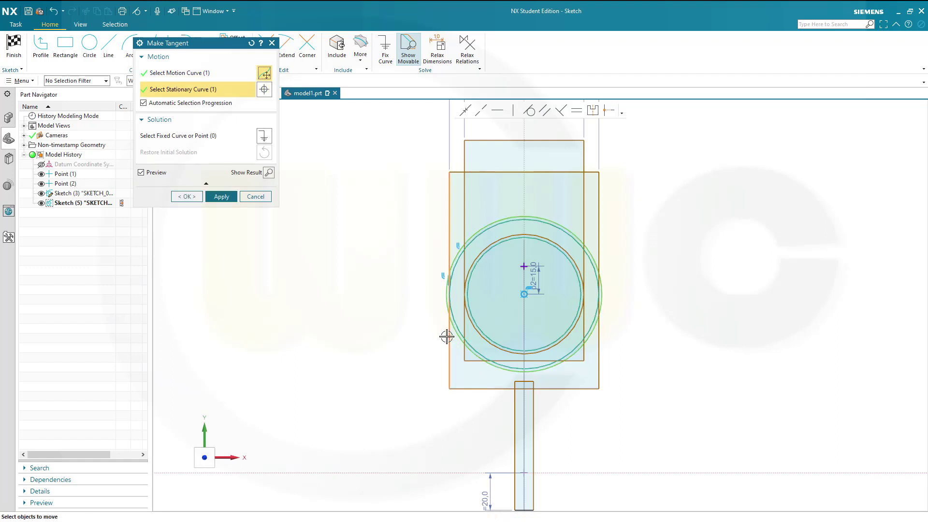
left_click(448, 336)
left_click(186, 196)
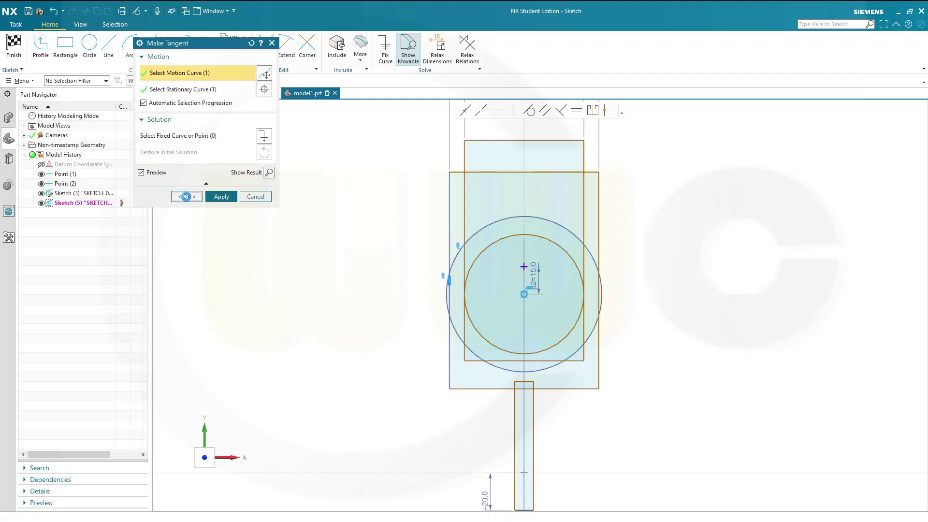
scroll(631, 325, "up", 1)
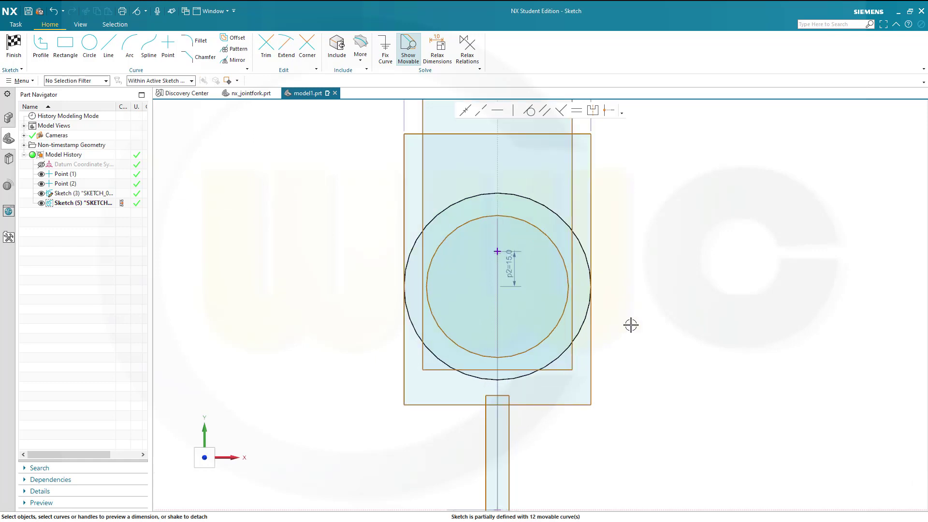
left_click_drag(506, 396, 509, 337)
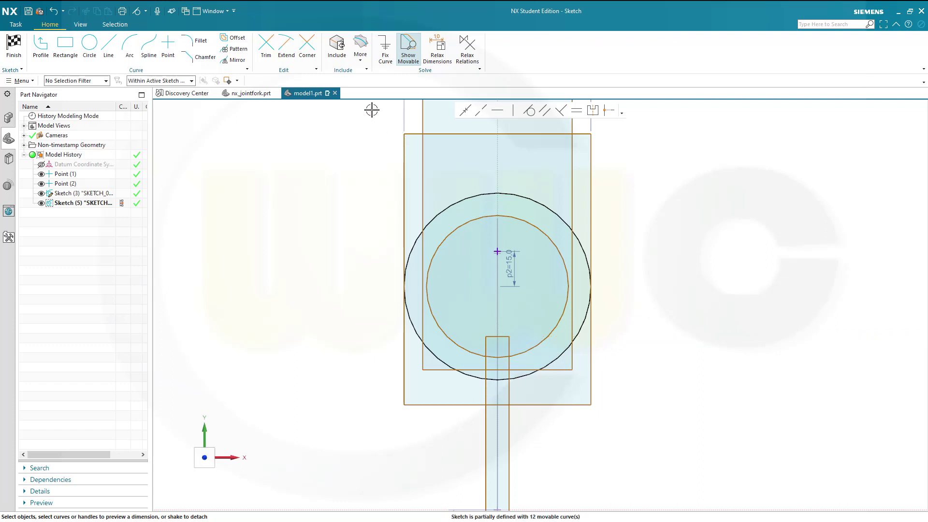
Dimension the distance from the reference point inside the circles to the inner large rectangle's lower edge as 42 mm and end Rapid Dimension
key("d")
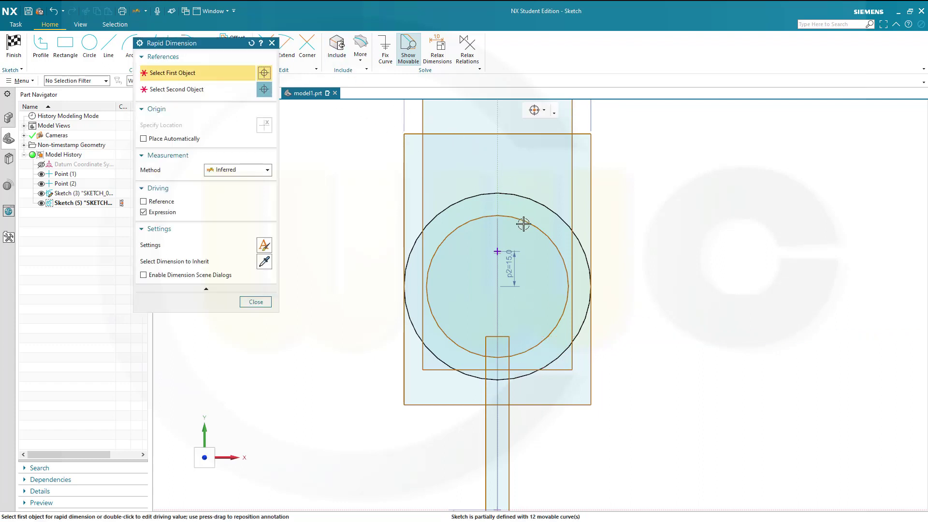
left_click(517, 369)
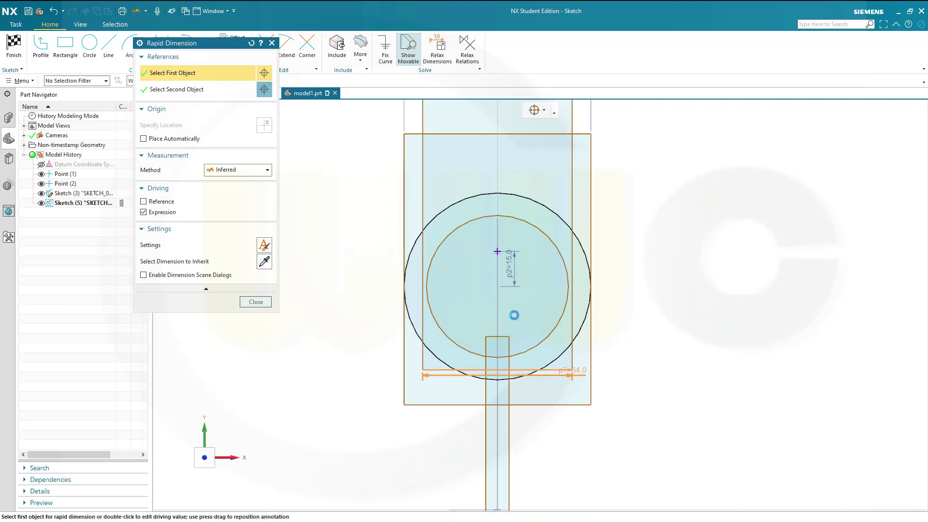
left_click(497, 251)
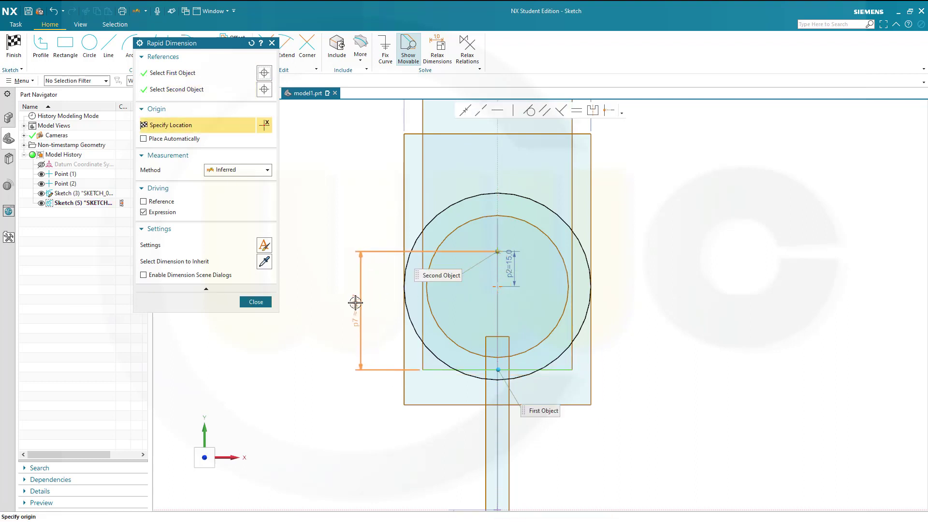
left_click(353, 302)
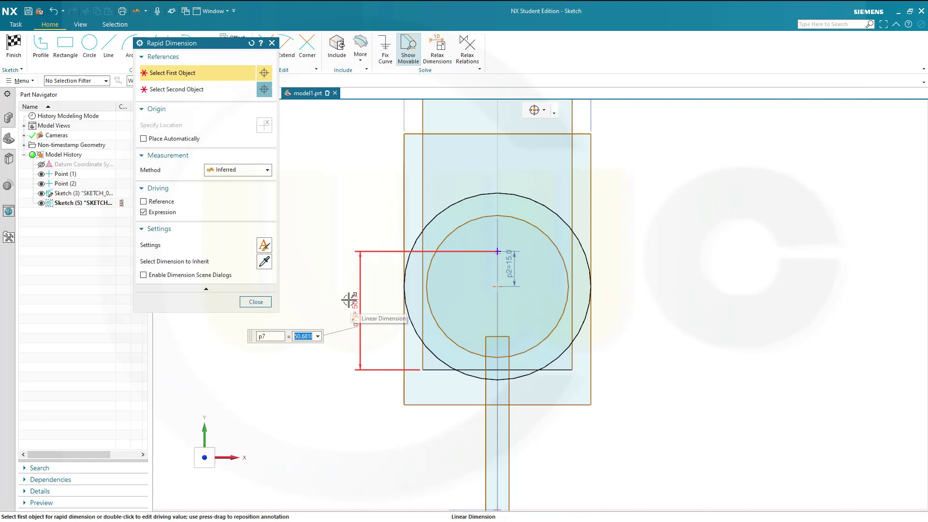
type("42")
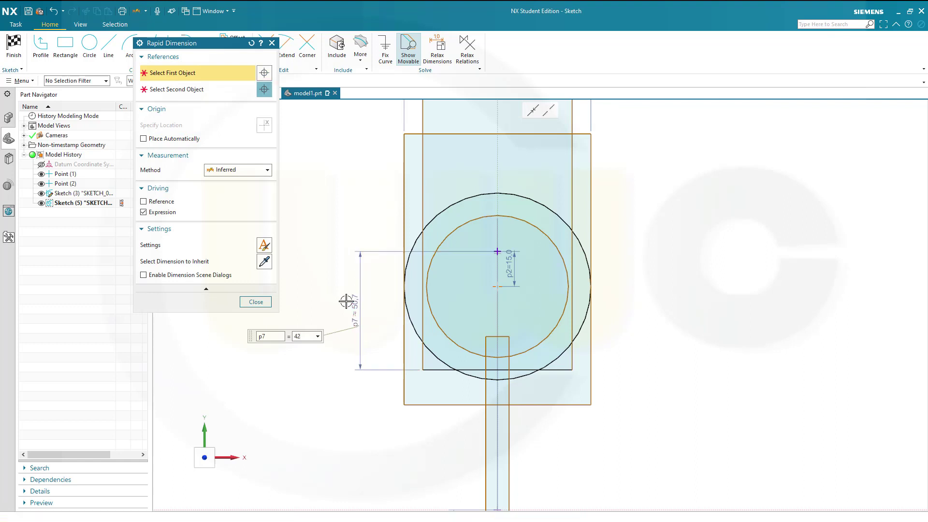
key("Return")
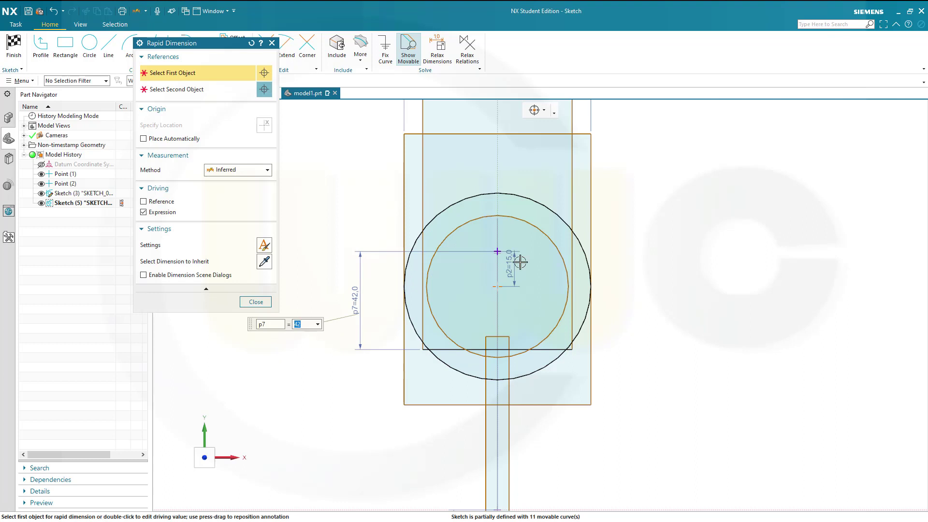
left_click(255, 301)
Make the smaller circle tangent to the left edge of the inner large rectangle
scroll(586, 385, "up", 1)
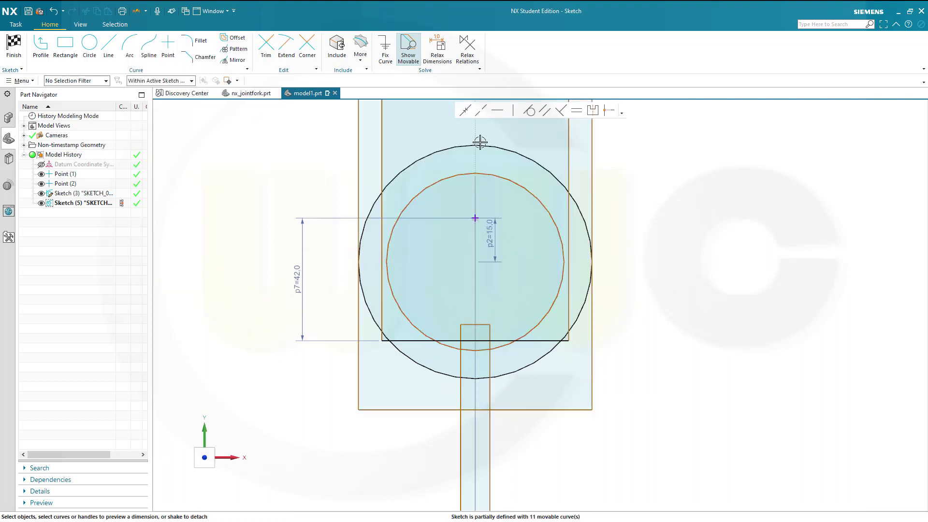
left_click(530, 111)
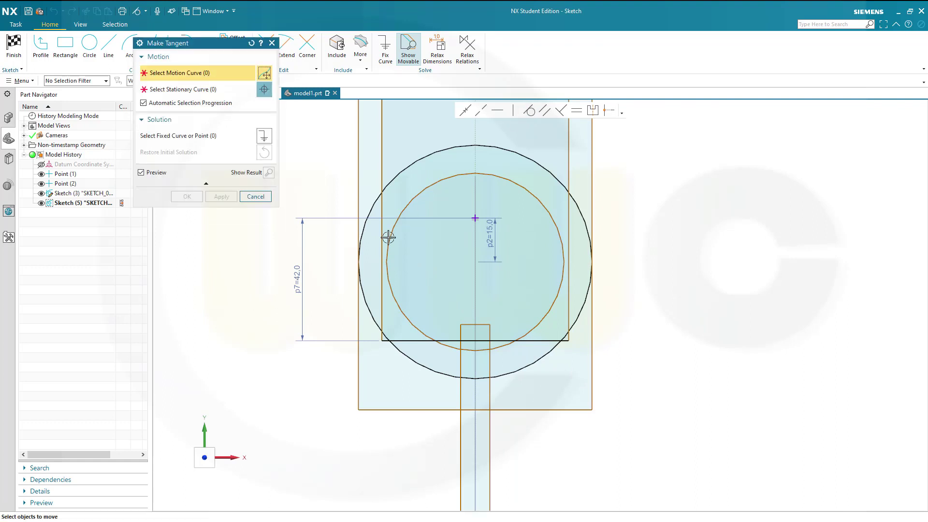
left_click(388, 238)
left_click(381, 239)
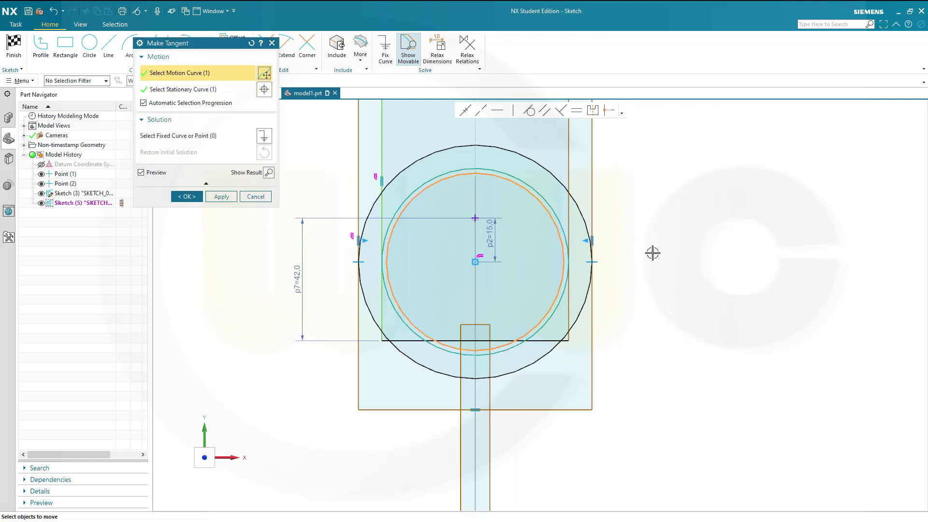
left_click(186, 197)
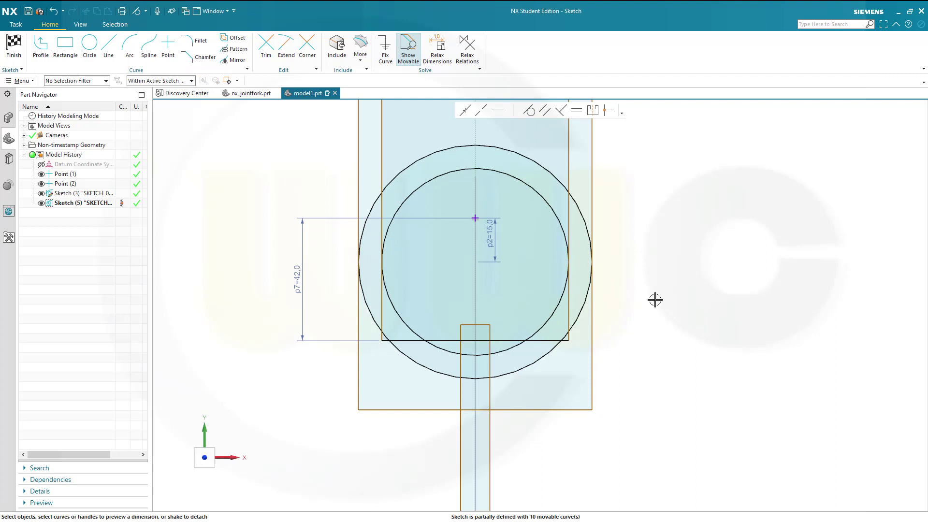
Trim away the wide rectangle's lower edge and the parts of its sides below the tangent points with the larger circle
scroll(654, 300, "down", 1)
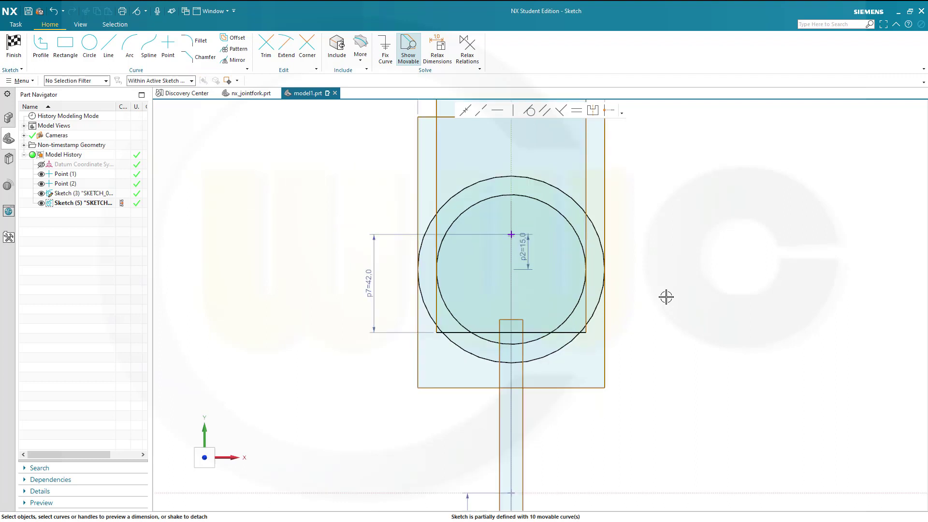
left_click(266, 44)
scroll(597, 410, "down", 1)
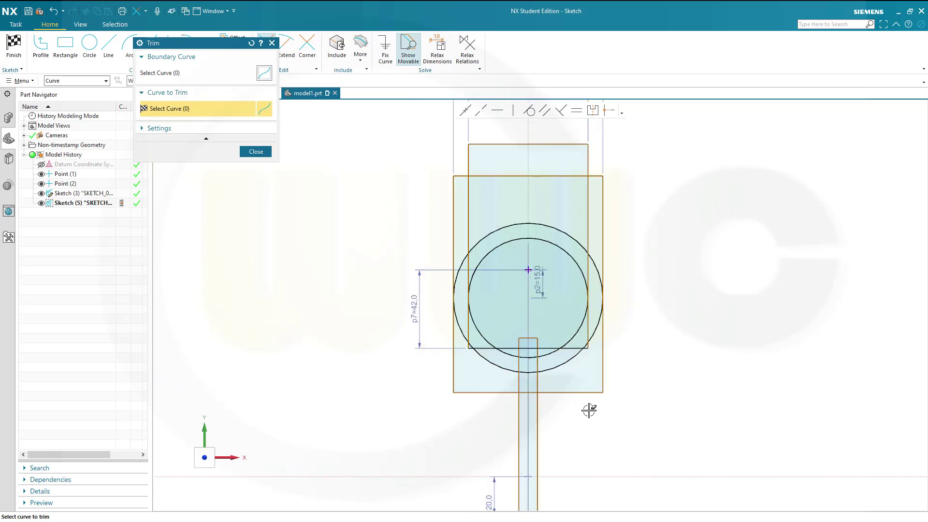
mouse_move(602, 393)
left_mouse_down()
mouse_move(496, 404)
mouse_move(439, 368)
left_mouse_up()
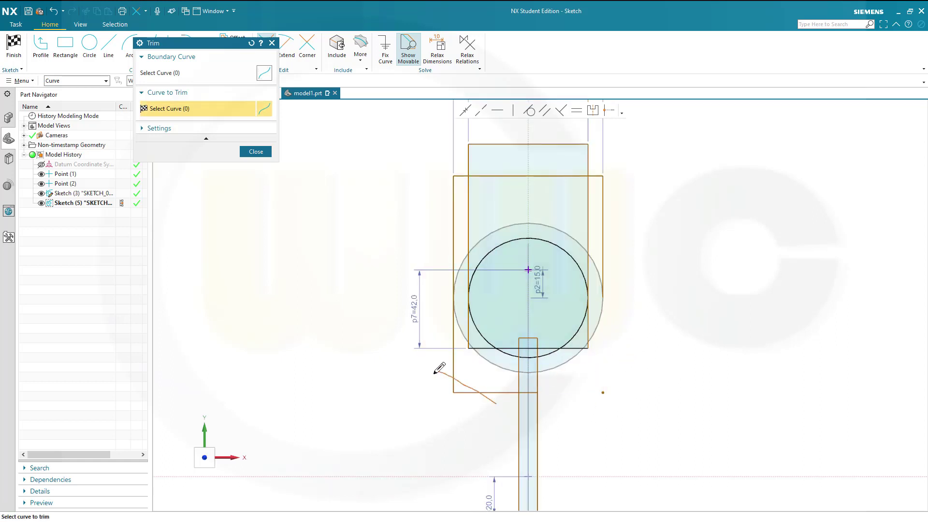
Trim the smaller circle's arc below the horizontal line and the part of the narrow rectangle inside the larger circle
scroll(576, 401, "up", 3)
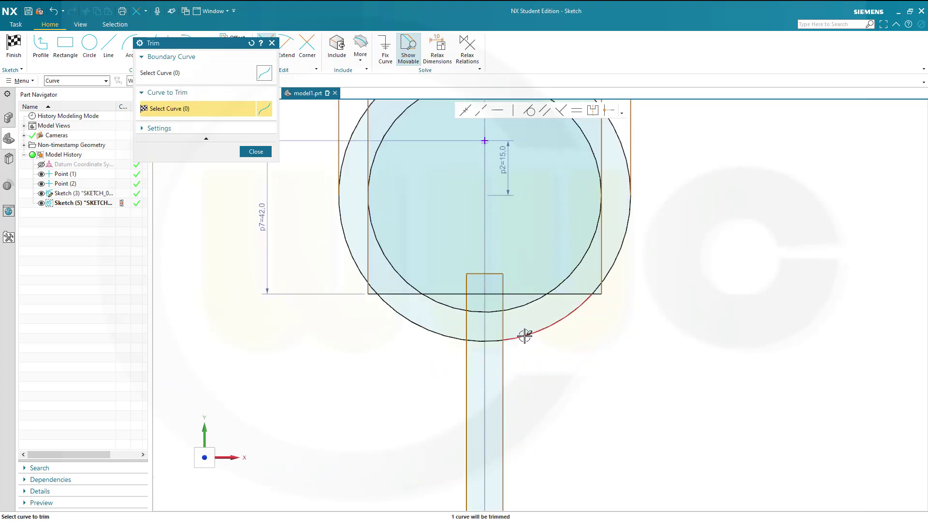
scroll(524, 339, "up", 1)
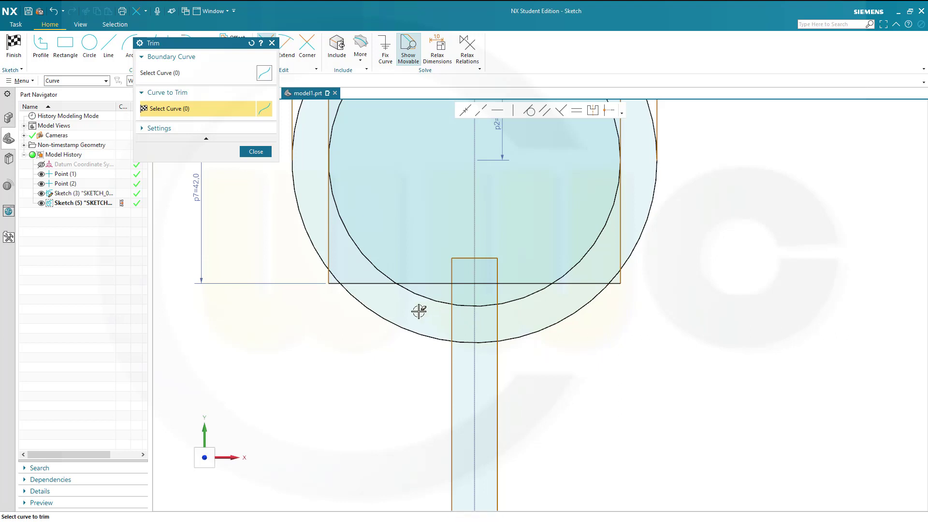
mouse_move(436, 299)
left_mouse_down()
mouse_move(509, 302)
mouse_move(509, 319)
mouse_move(445, 323)
mouse_move(482, 303)
mouse_move(506, 312)
left_mouse_up()
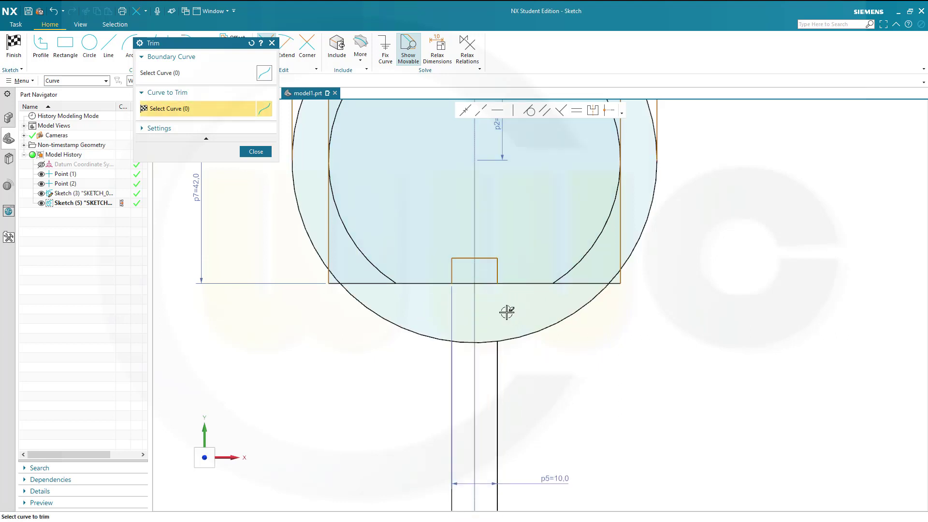
mouse_move(516, 271)
left_mouse_down()
mouse_move(474, 260)
mouse_move(471, 240)
mouse_move(475, 246)
left_mouse_up()
Trim both lower corners of the inner large rectangle where they extend outside the larger circle
scroll(475, 246, "down", 3)
scroll(582, 276, "up", 5)
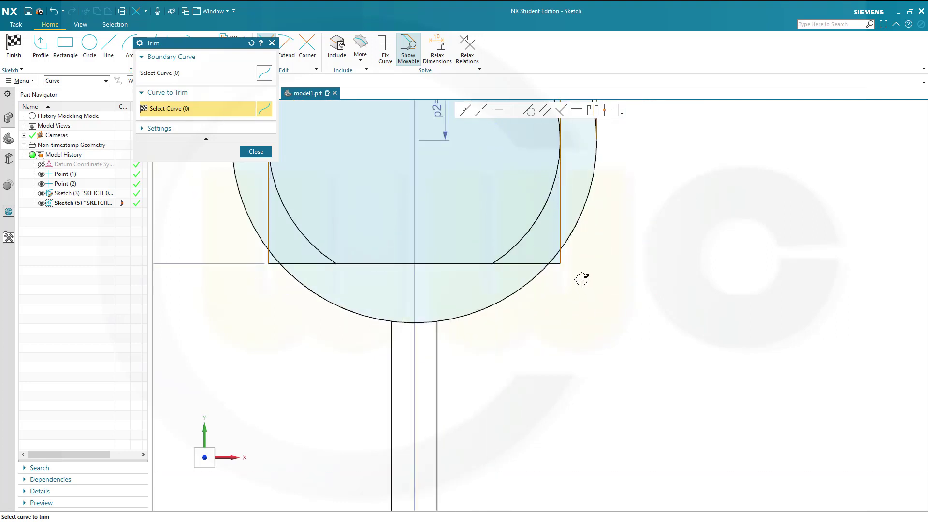
scroll(566, 255, "up", 1)
left_click_drag(570, 259, 559, 259)
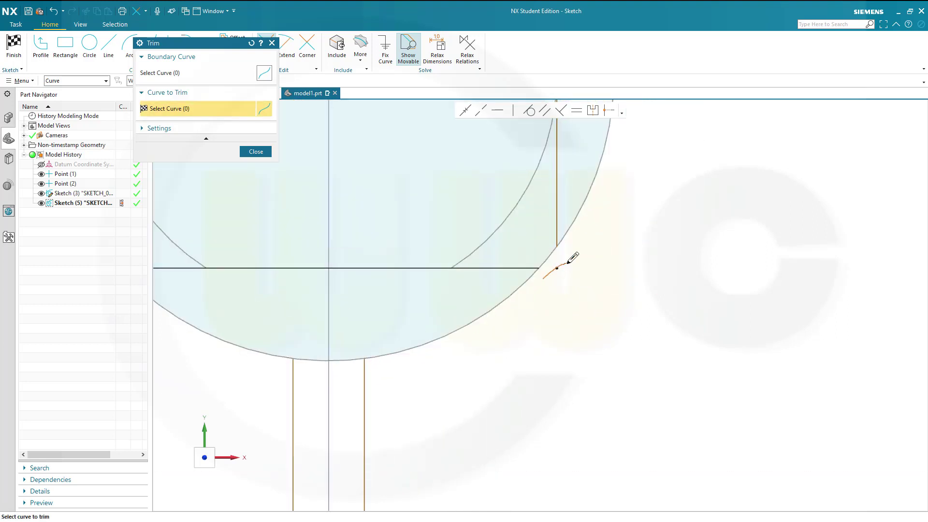
scroll(445, 292, "down", 4)
scroll(273, 286, "up", 3)
scroll(273, 286, "up", 1)
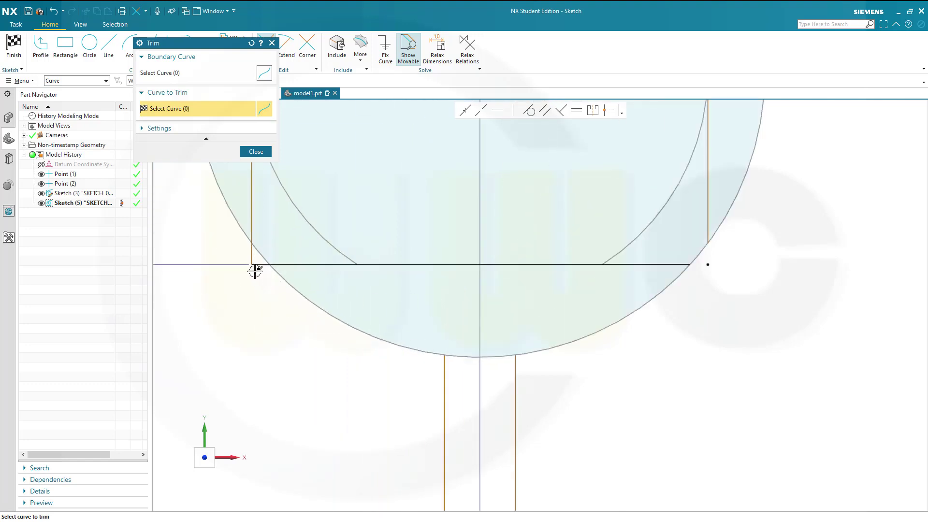
scroll(251, 255, "down", 4)
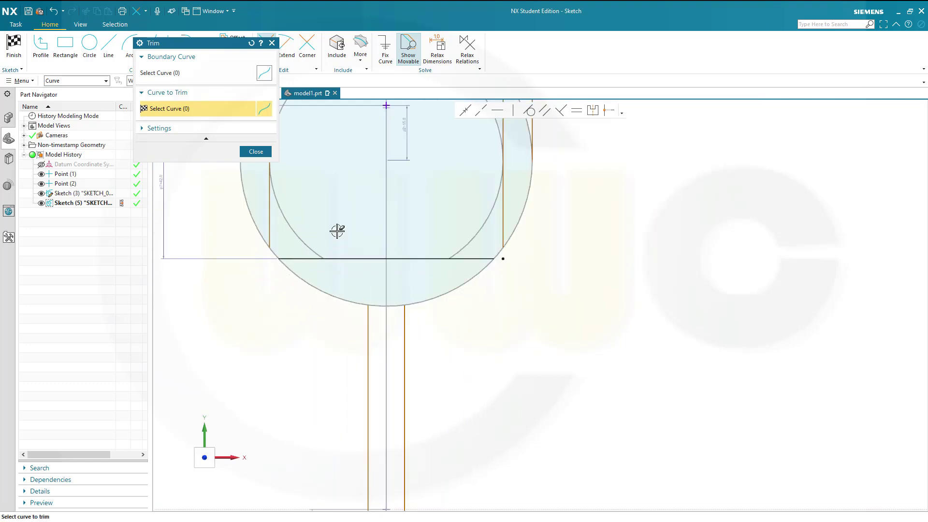
Trim the inner rectangle's sides below the smaller circle's tangent points and the larger circle's arc between the stem's edges
mouse_move(340, 203)
middle_mouse_down("shift")
mouse_move(439, 331)
mouse_move(451, 368)
mouse_move(439, 370)
middle_mouse_up("shift")
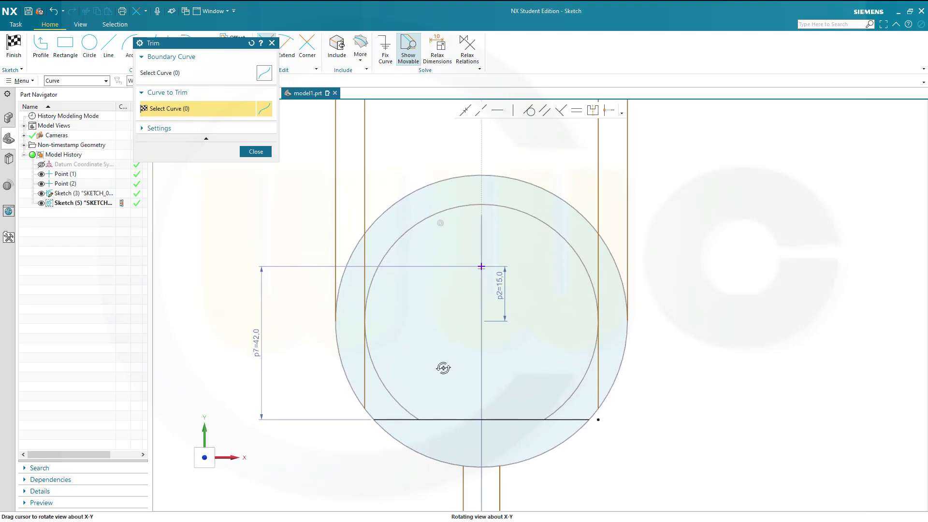
left_click(365, 384)
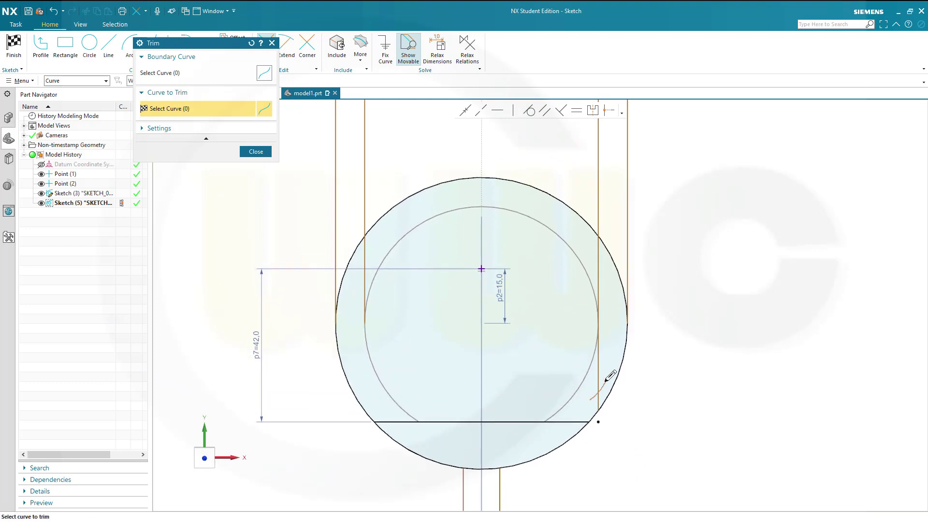
scroll(659, 325, "down", 3)
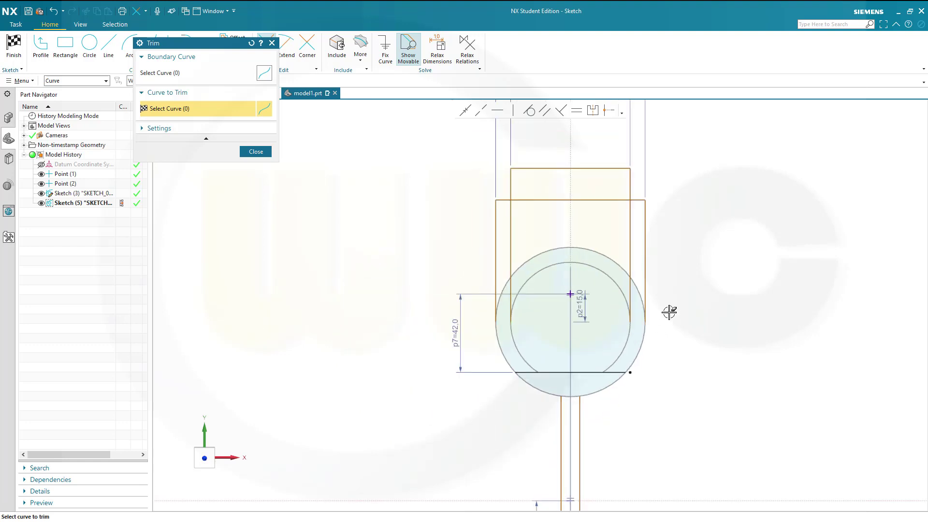
scroll(549, 430, "up", 4)
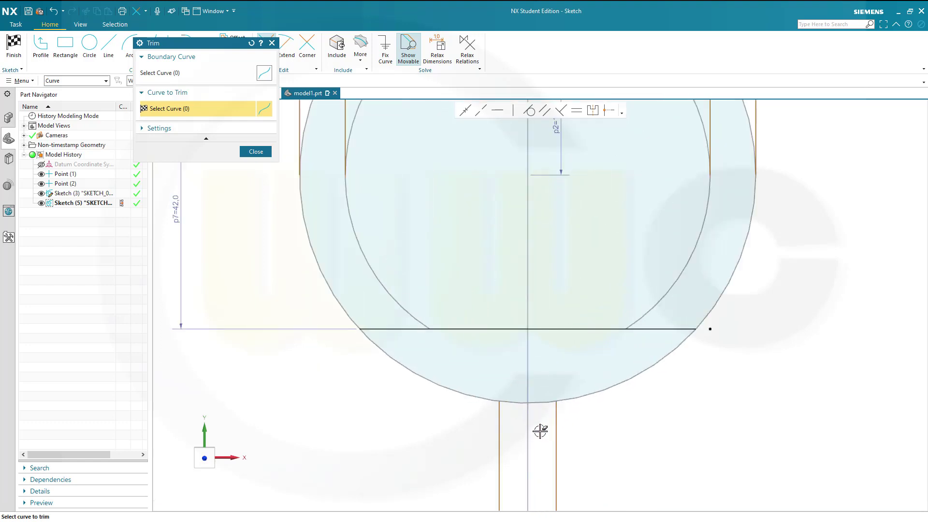
scroll(526, 382, "down", 4)
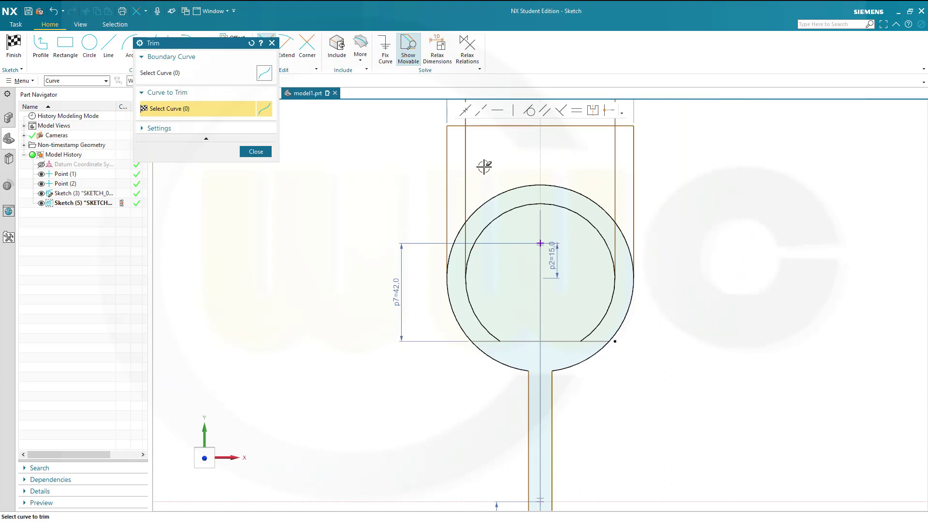
Trim the upper arcs of both circles above the tangent points, end Trim, and undo the extra trim of the outer rectangle's right side
left_click_drag(487, 174, 490, 244)
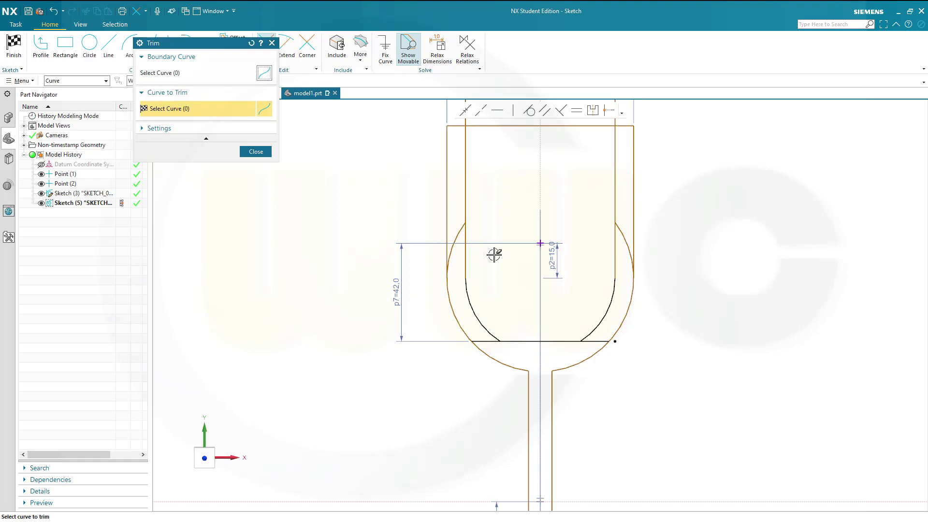
left_click_drag(452, 260, 459, 227)
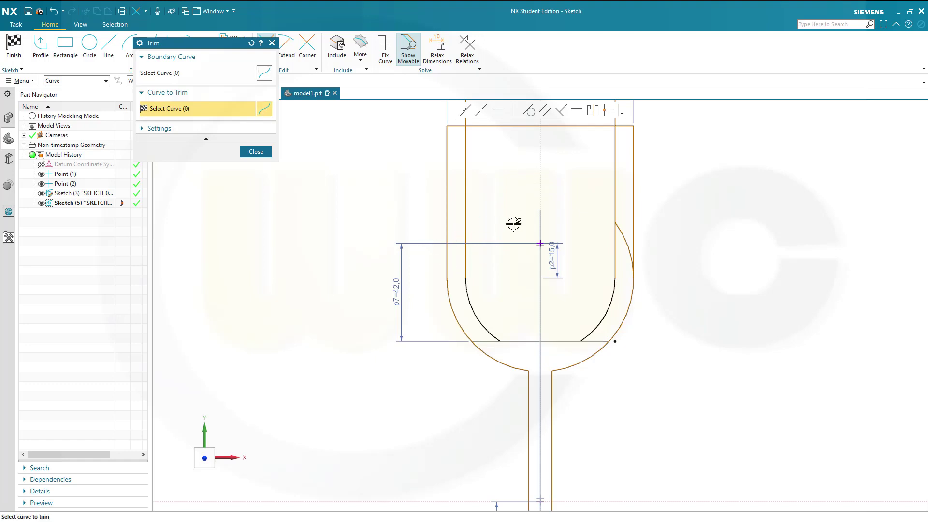
left_click_drag(634, 231, 639, 232)
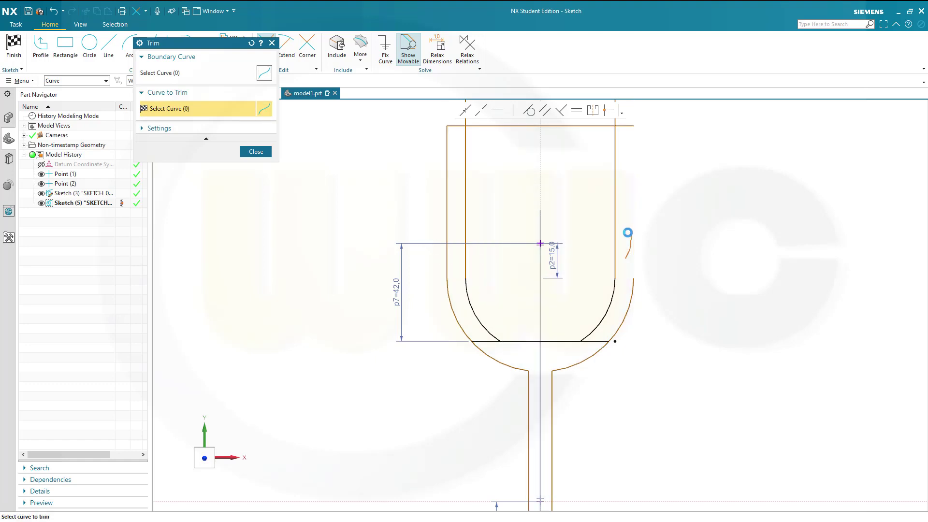
middle_click(630, 223)
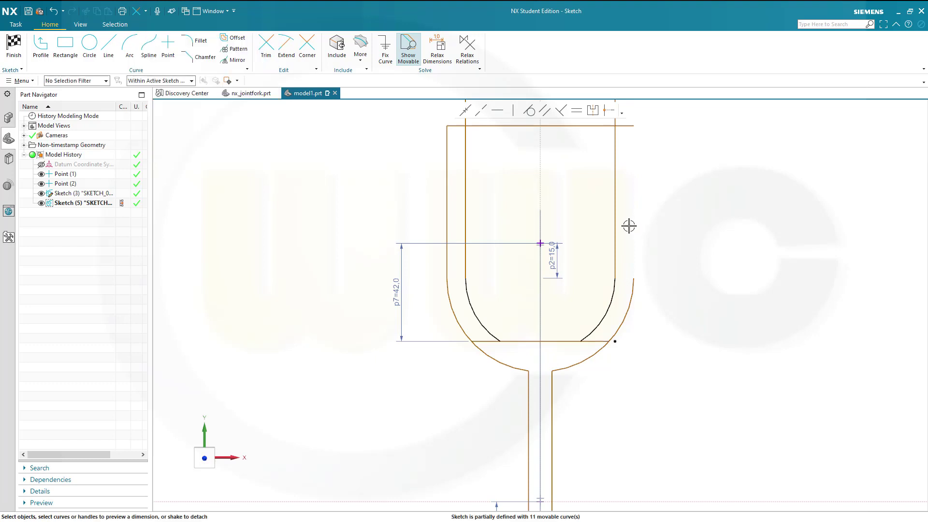
key("ctrl+z")
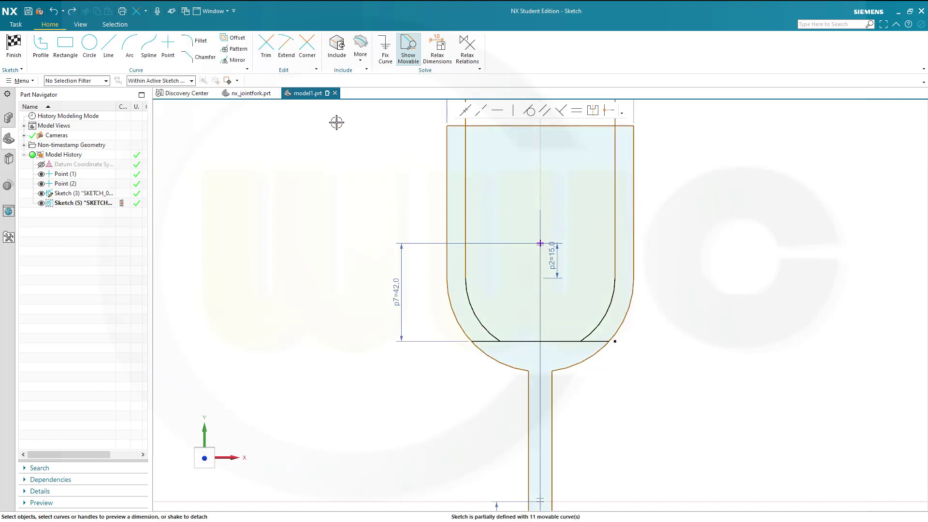
Trim the ends of the horizontal line that extend beyond the inner arcs toward the outer arcs
left_click(264, 51)
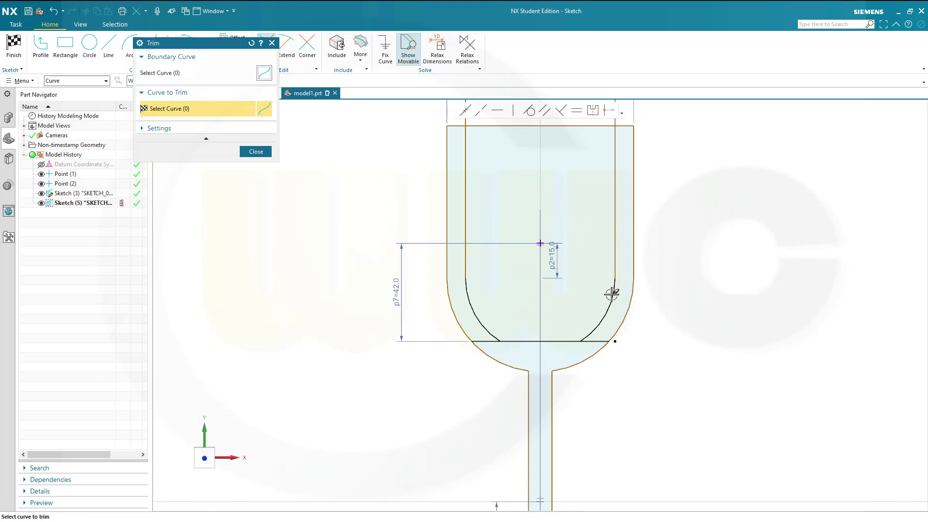
scroll(604, 320, "up", 2)
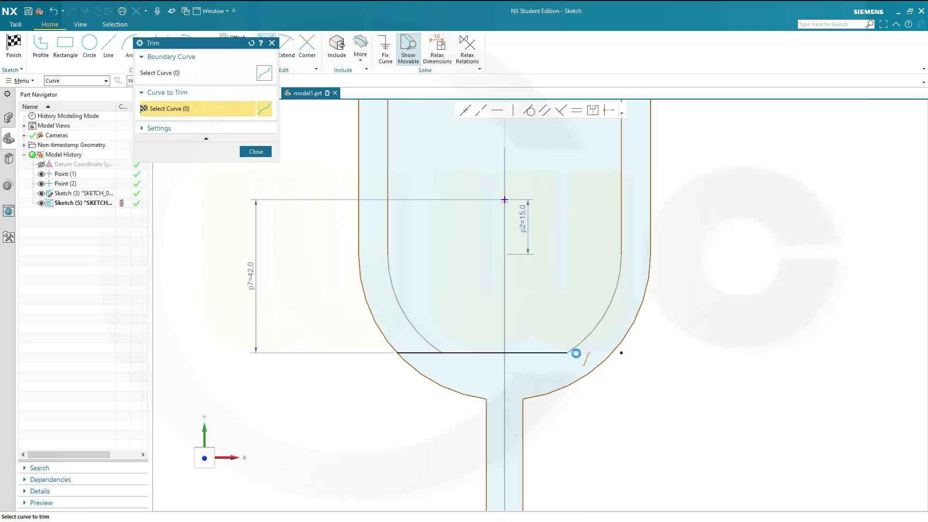
left_click(415, 352)
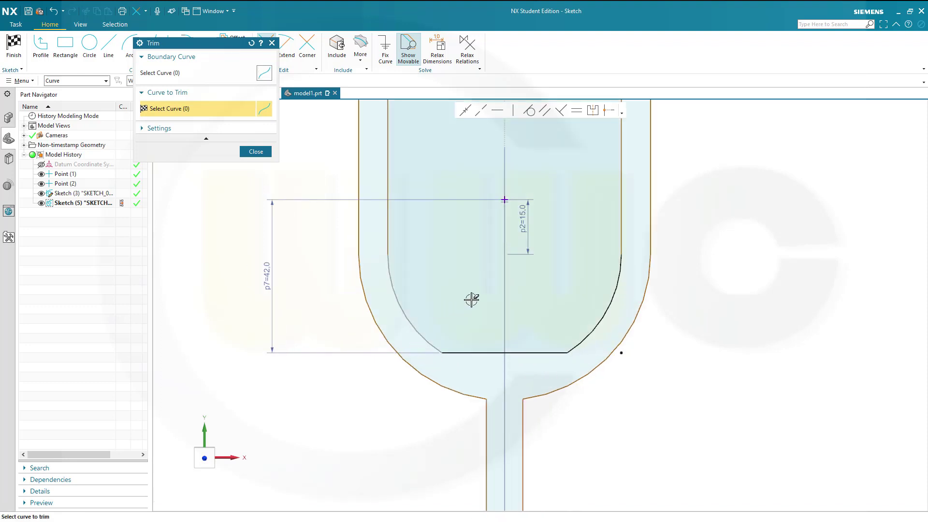
Trim the inner rectangle's top edge, its sides above the outer rectangle, and the outer top edge between the prongs, and end Trim
scroll(483, 302, "down", 3)
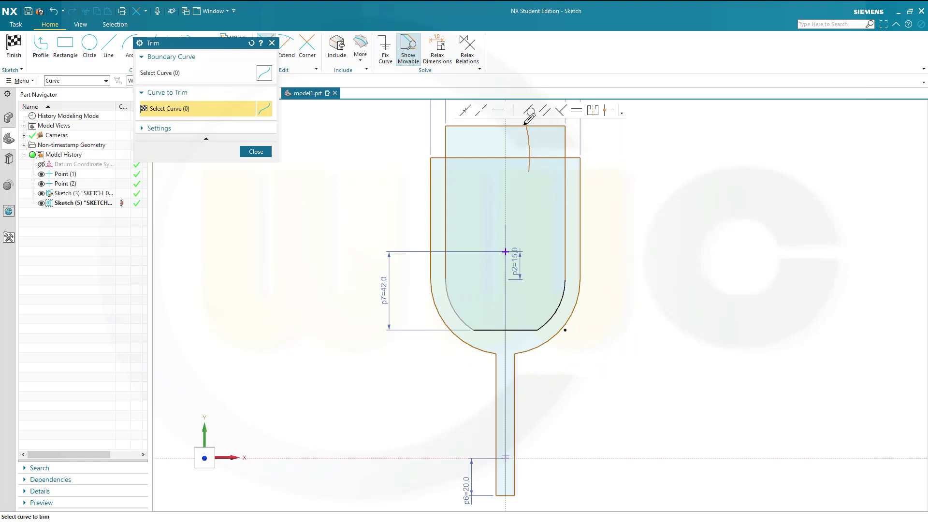
left_click_drag(529, 119, 526, 118)
left_click_drag(582, 142, 431, 134)
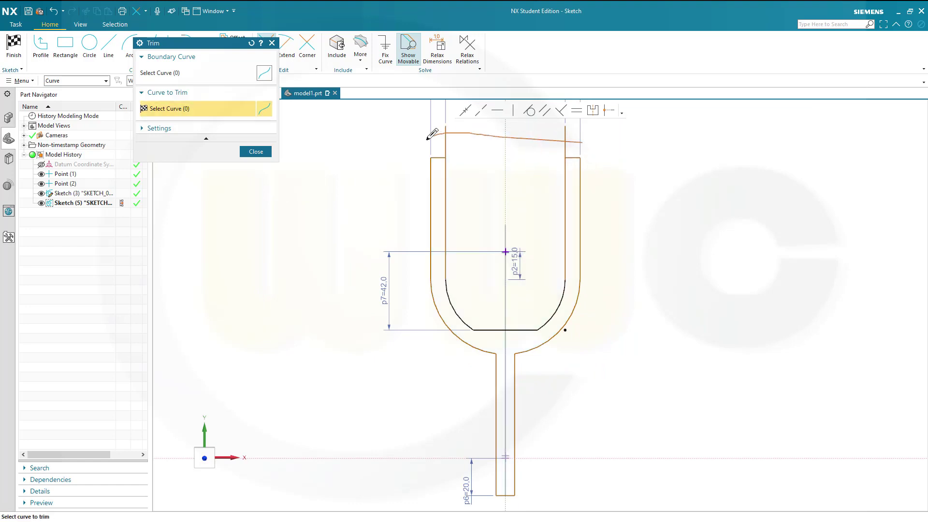
key("Escape")
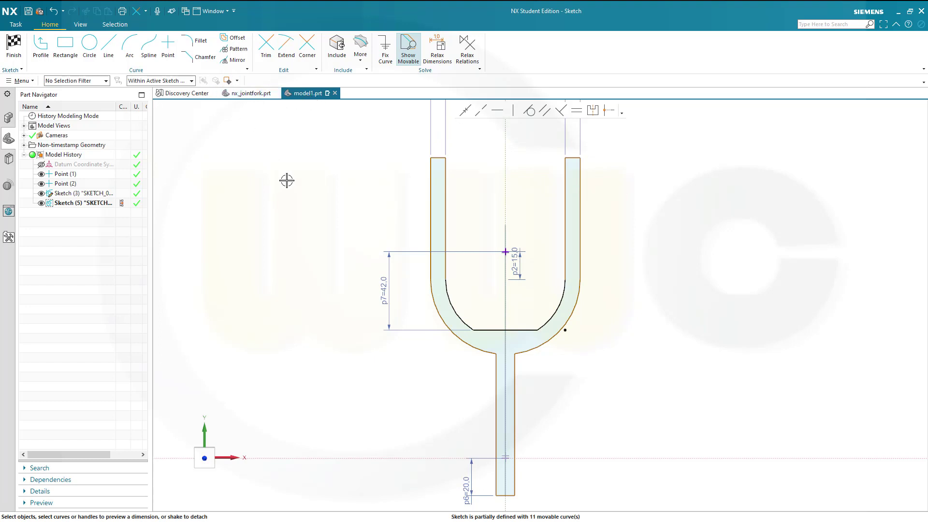
Dimension the left prong's top edge to the reference point on the centreline, setting the distance to 15 mm
key("d")
scroll(430, 174, "up", 2)
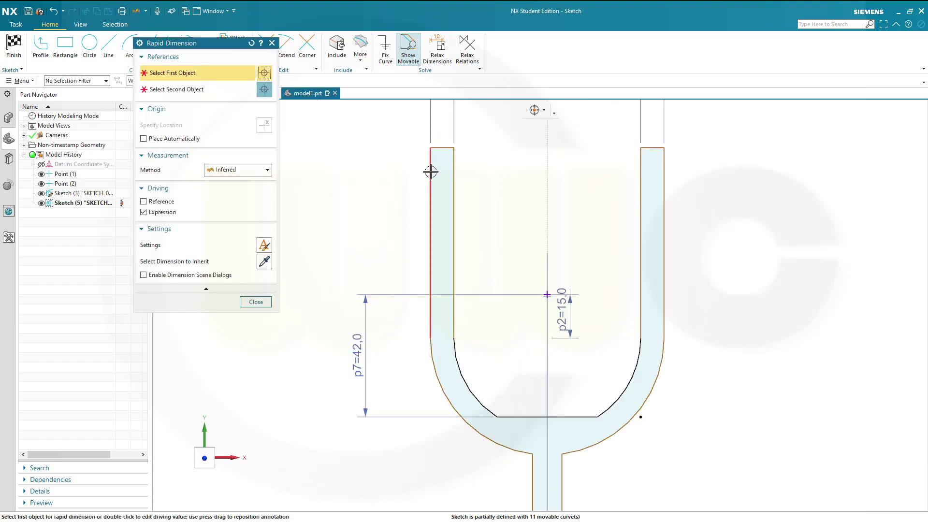
scroll(443, 147, "up", 1)
left_click(443, 147)
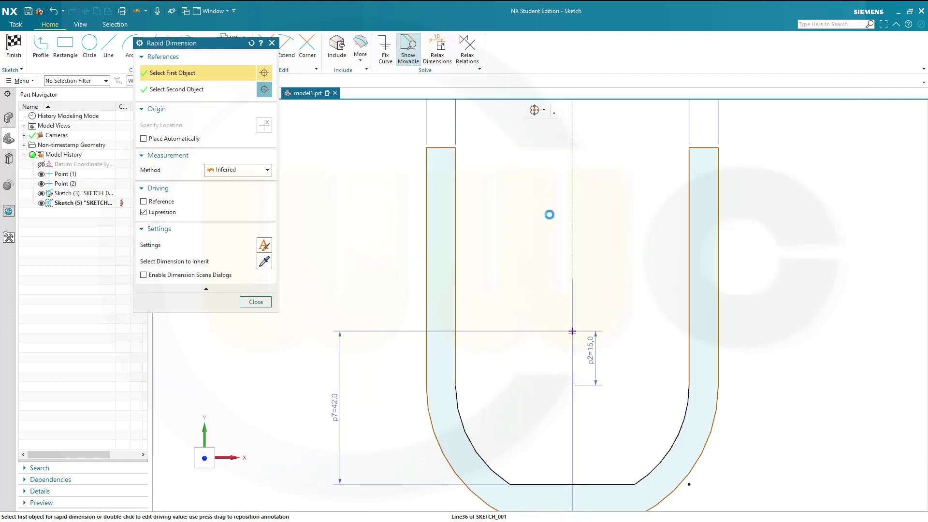
scroll(572, 333, "up", 2)
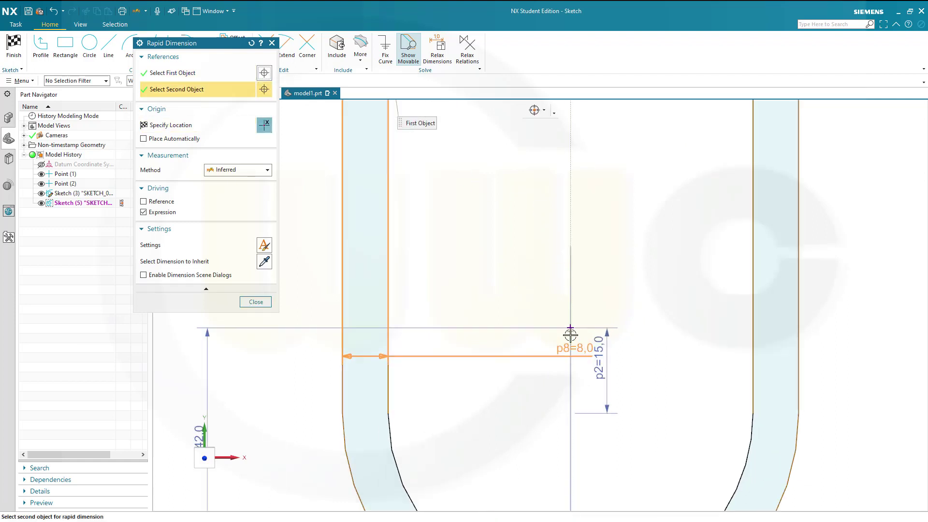
left_click(571, 328)
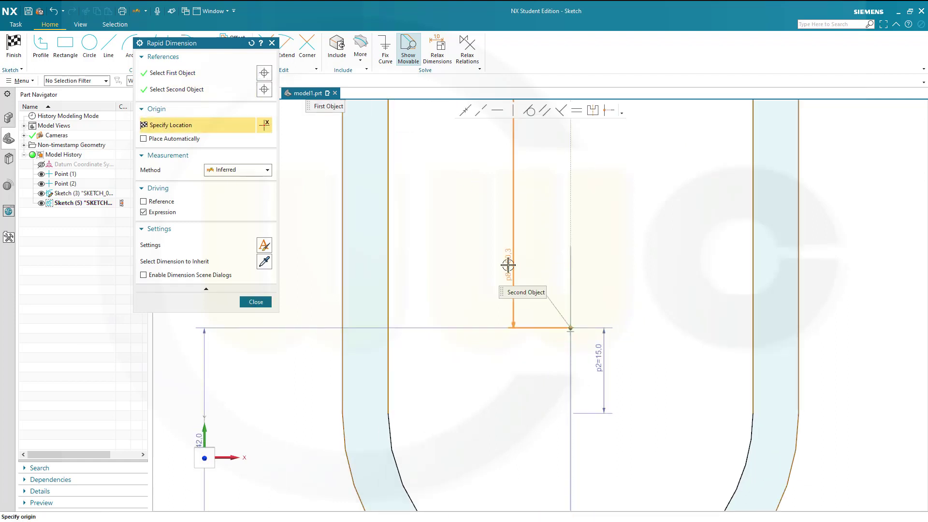
left_click(508, 265)
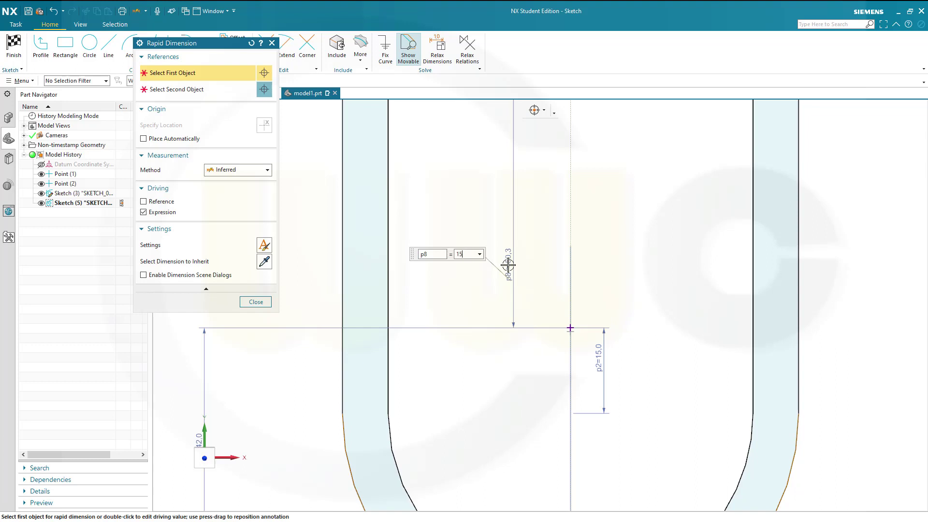
type("15")
key("Return")
scroll(642, 315, "down", 3)
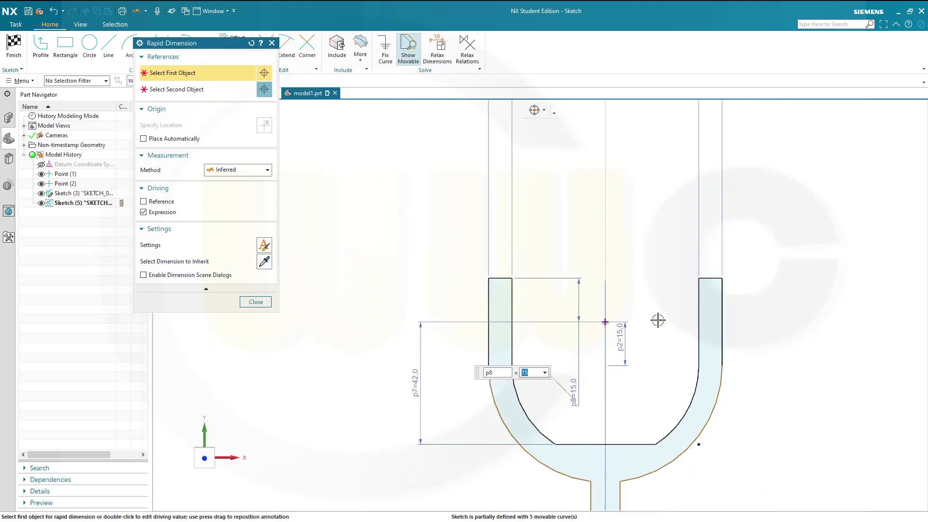
scroll(748, 358, "down", 1)
scroll(696, 443, "down", 2)
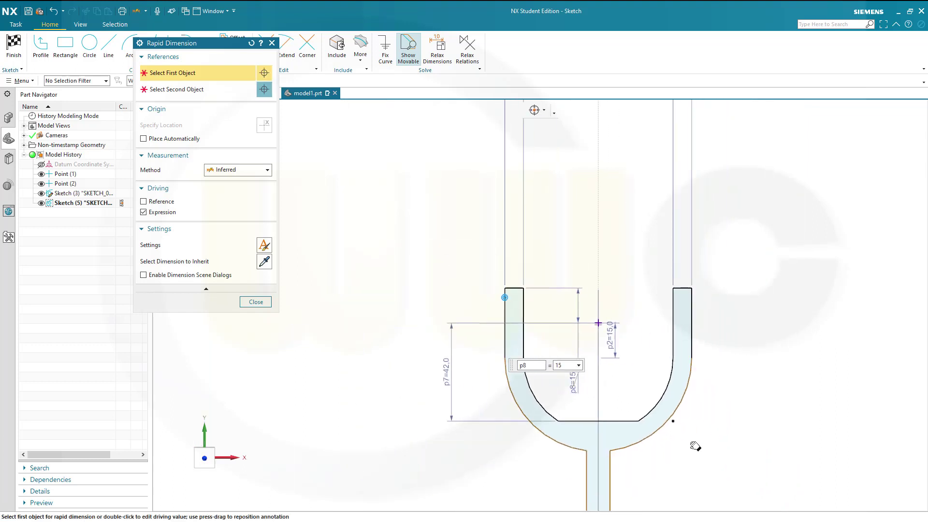
scroll(633, 406, "down", 3)
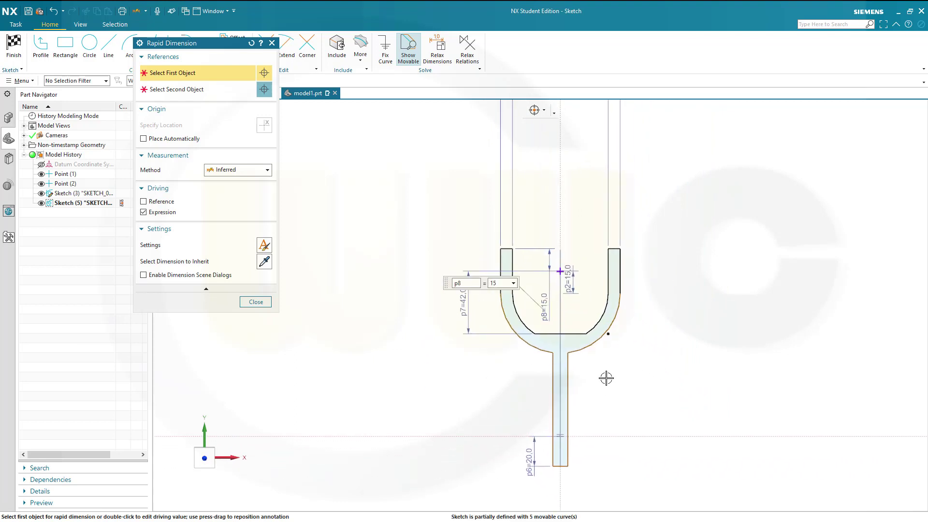
scroll(604, 370, "up", 1)
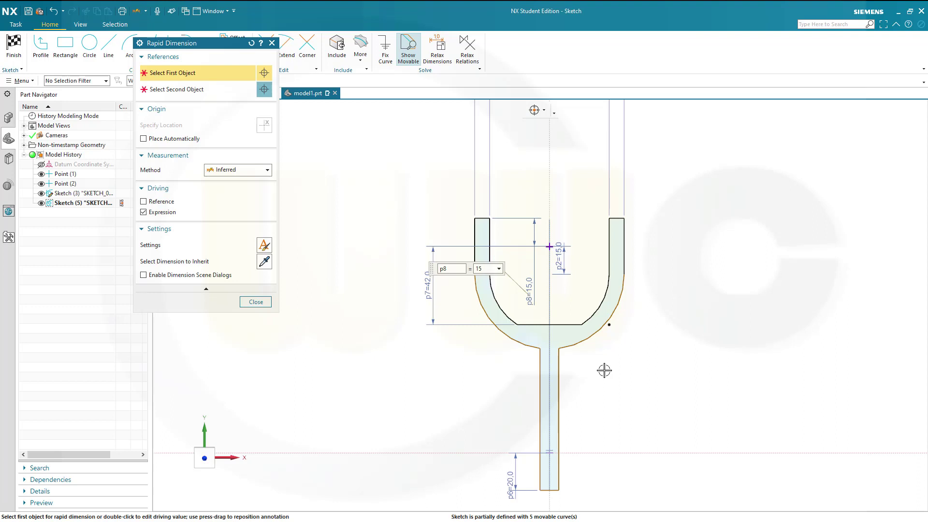
scroll(604, 370, "up", 1)
key("Escape")
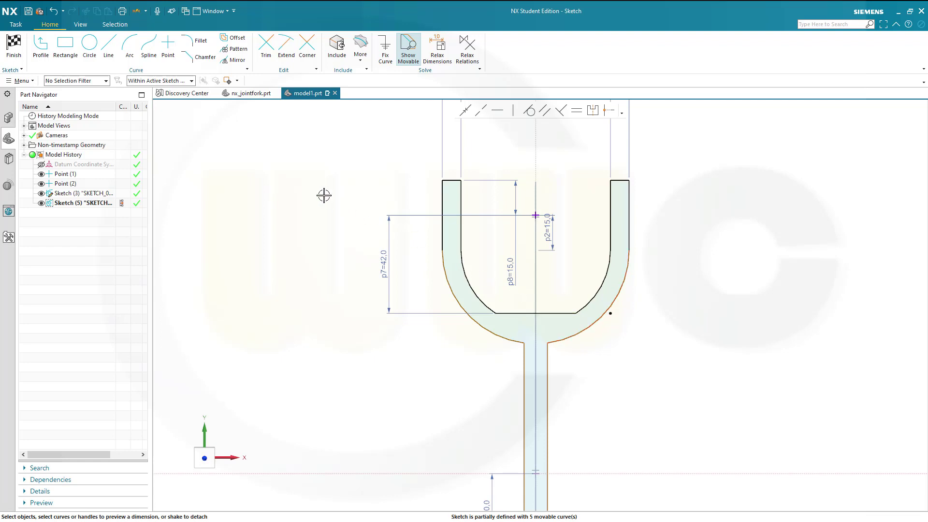
Add a radius dimension to the fork's right outer arc
left_click(530, 110)
key("d")
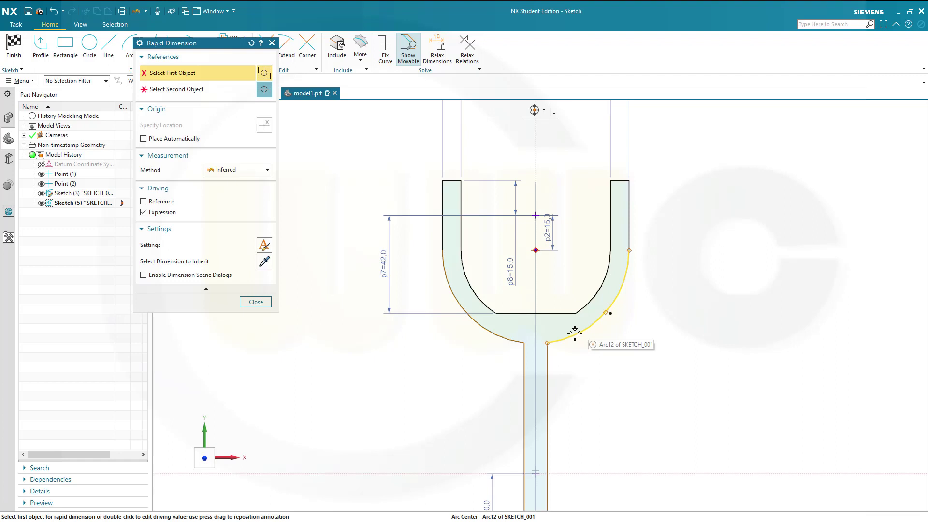
left_click(606, 313)
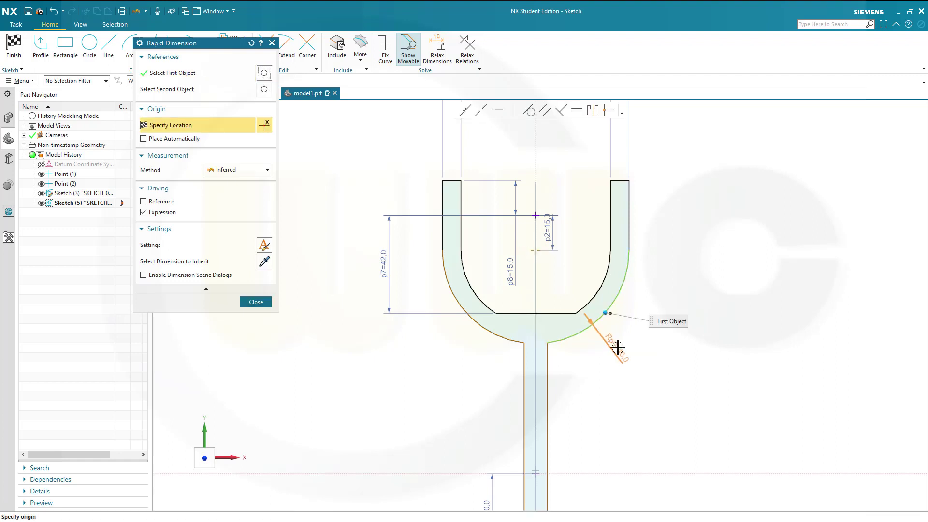
left_click(625, 347)
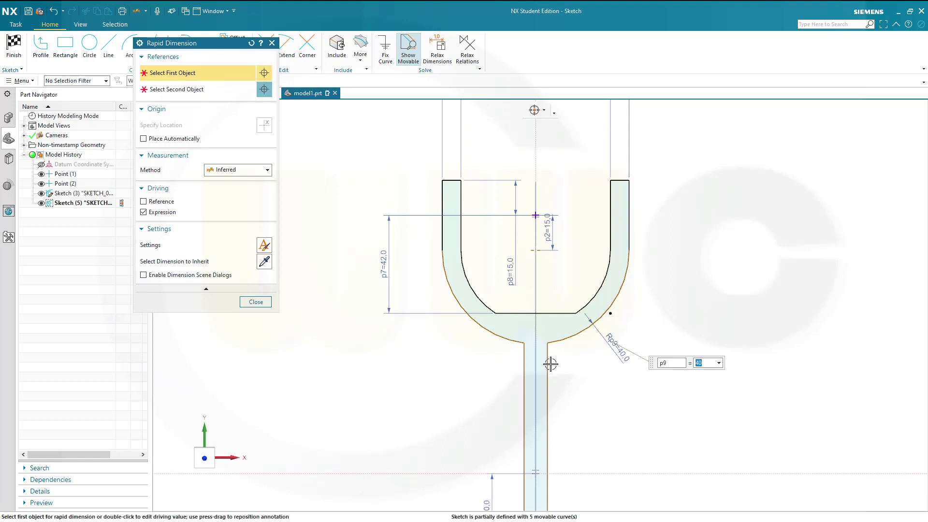
left_click(479, 326)
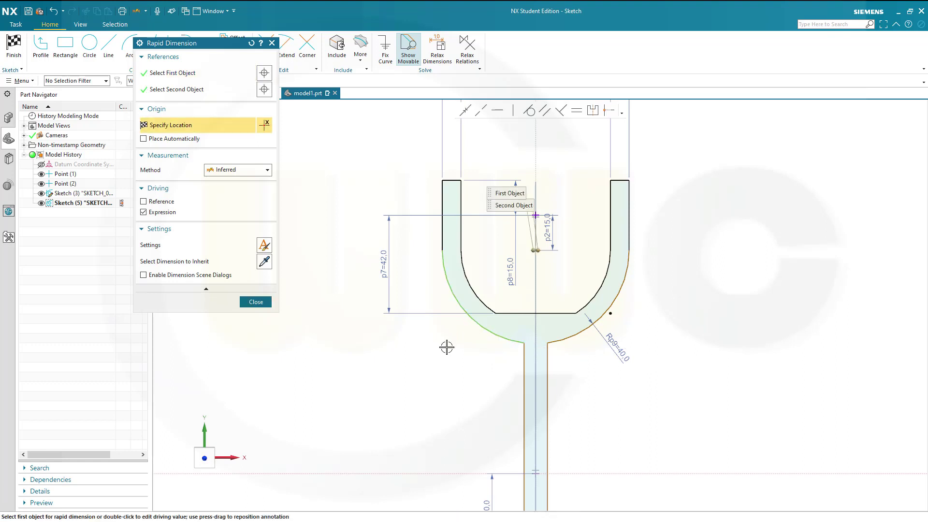
key("Escape")
key("Escape")
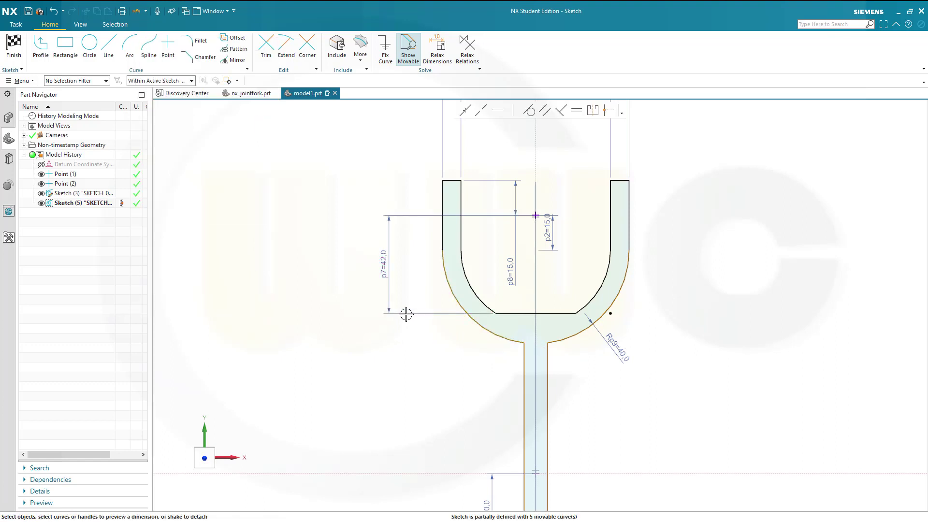
key("d")
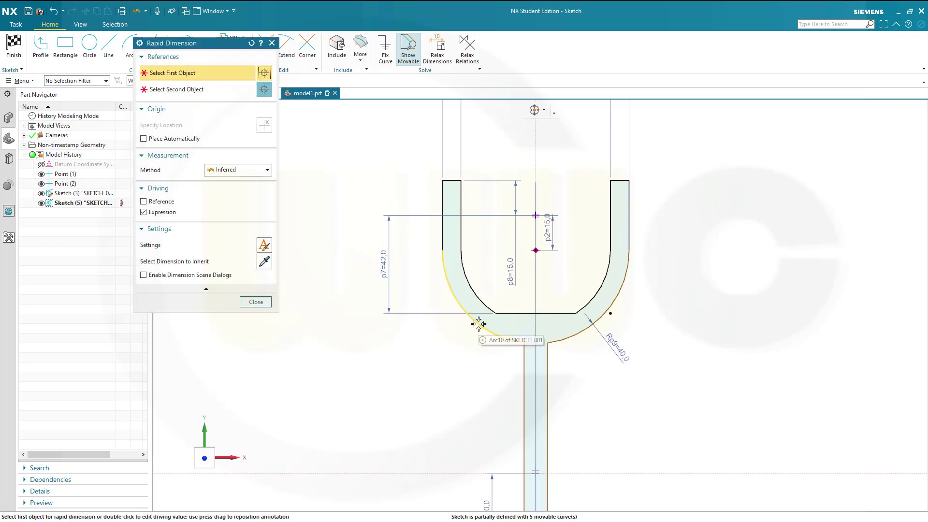
left_click(476, 324)
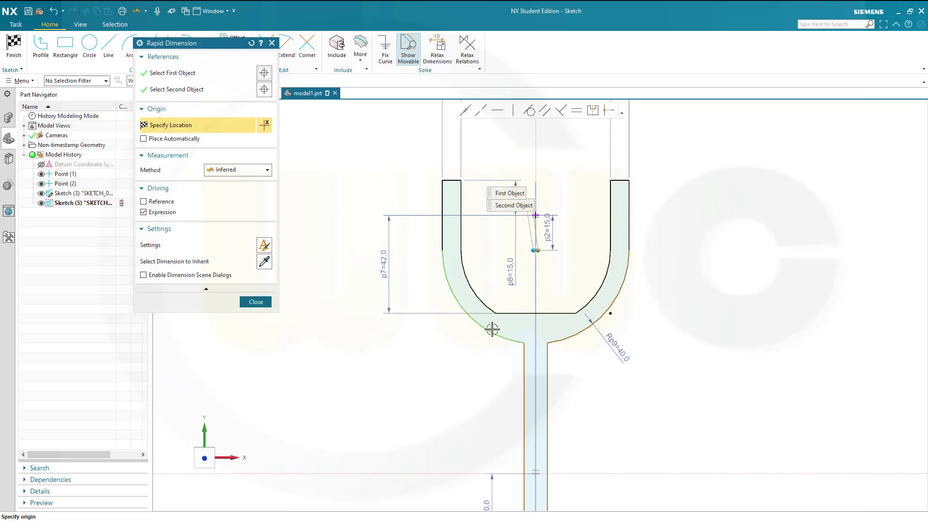
key("Escape")
key("Escape")
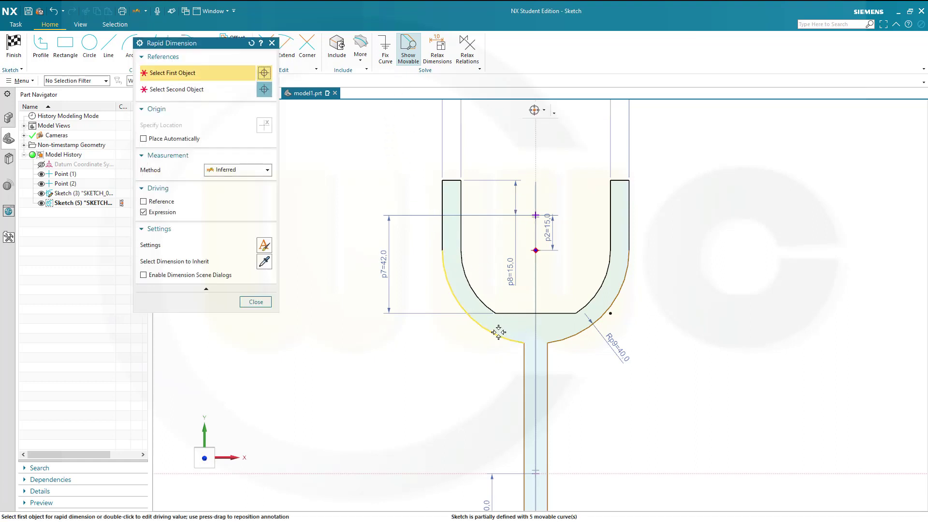
Add a radius dimension to the fork's left outer arc and end Rapid Dimension
left_click(477, 338)
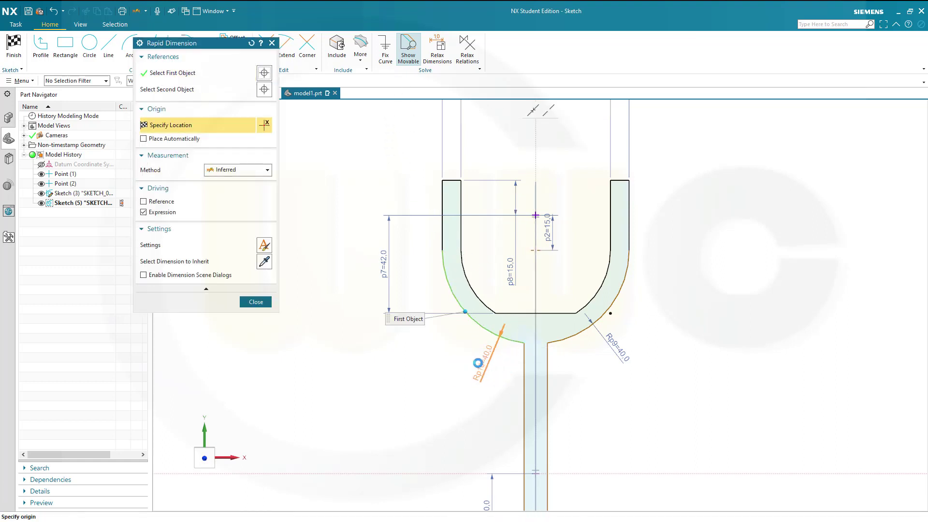
left_click(294, 323)
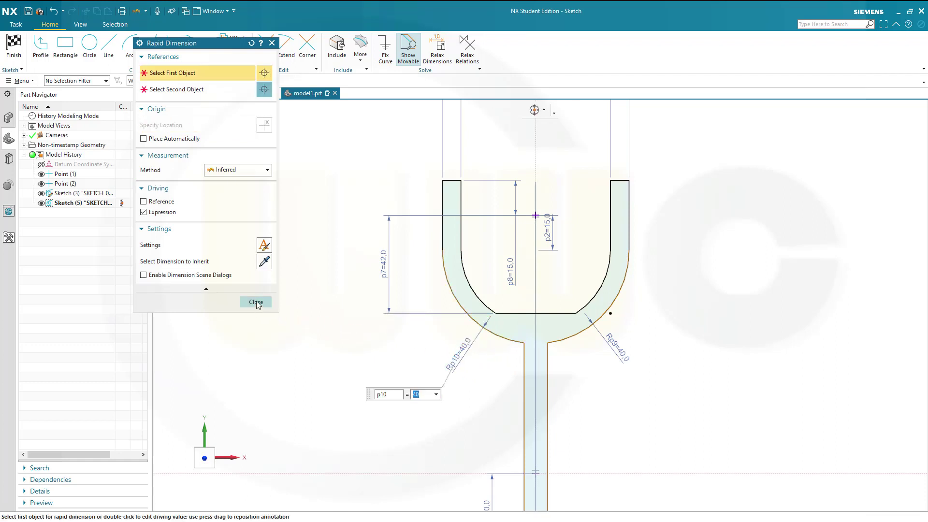
left_click(256, 300)
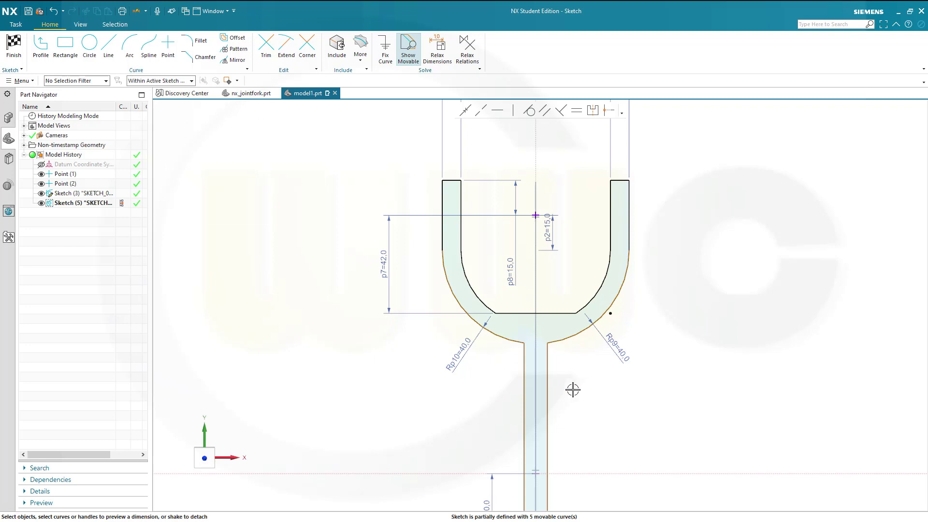
Dimension the stem's width between its two vertical sides, place the dimension below the stem, and end Rapid Dimension
middle_click_drag(609, 403, 598, 323, "shift")
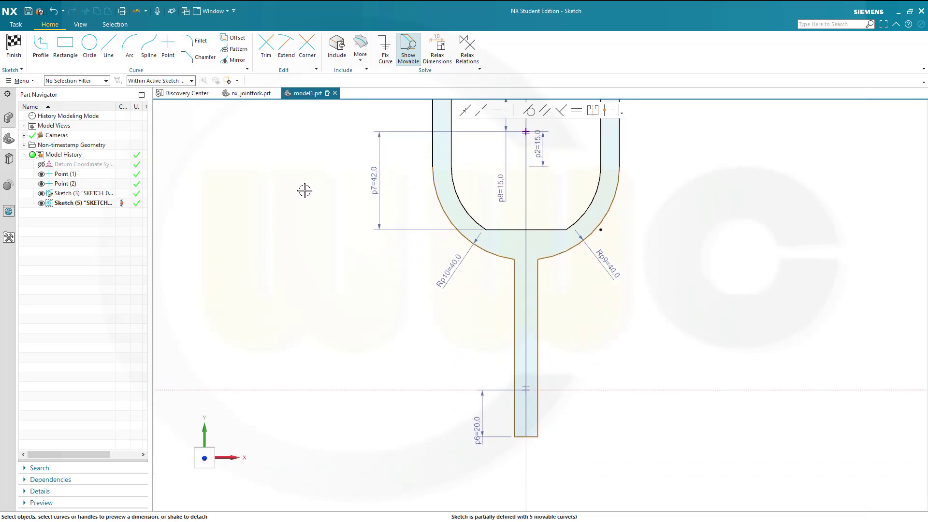
key("d")
left_click(514, 408)
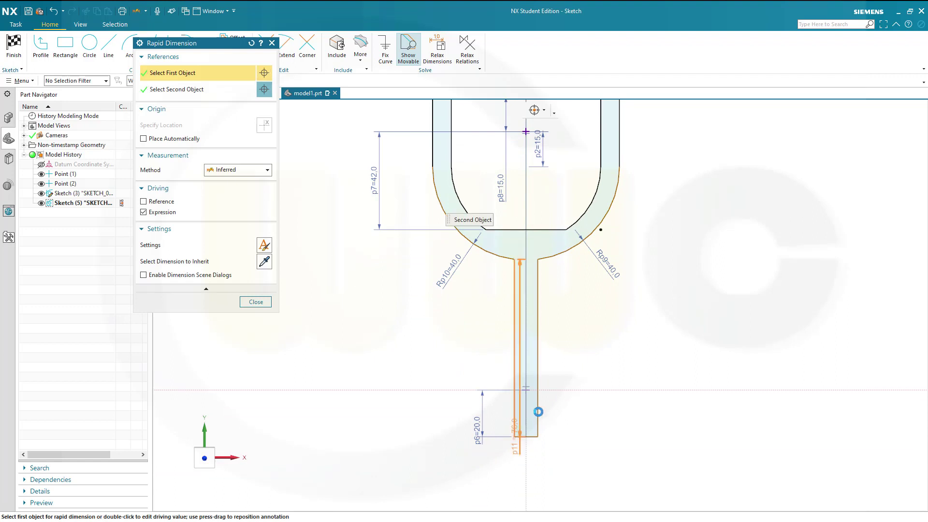
left_click(538, 411)
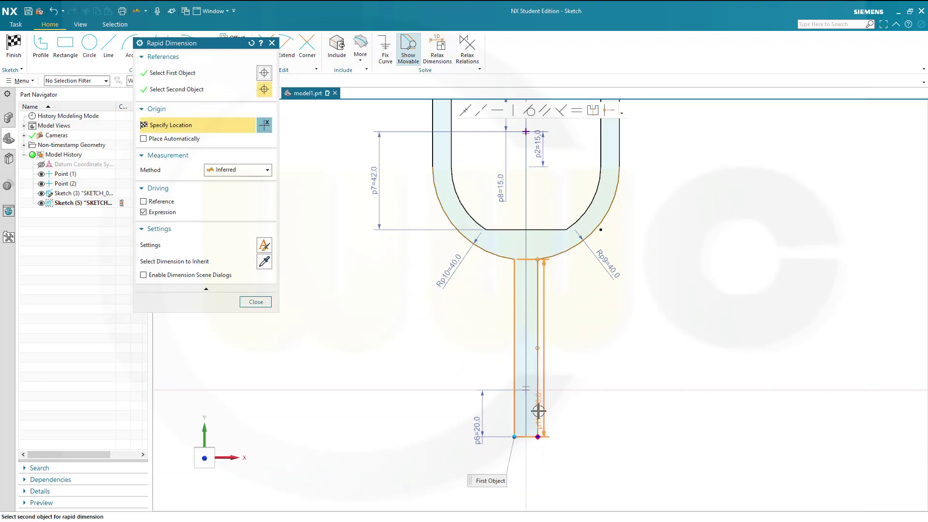
left_click(528, 469)
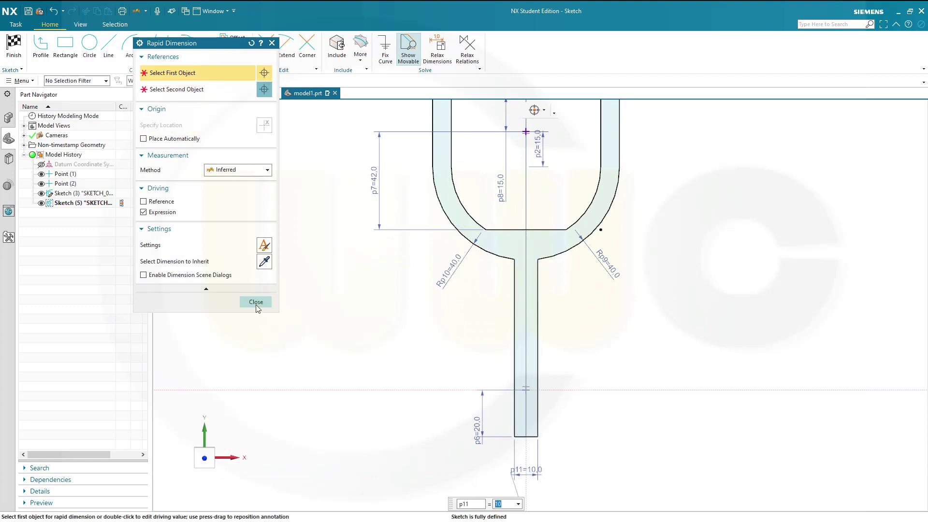
left_click(257, 302)
Examine the loose point beside the fork's right outer arc and the sketch relations attached to it
scroll(625, 334, "down", 1)
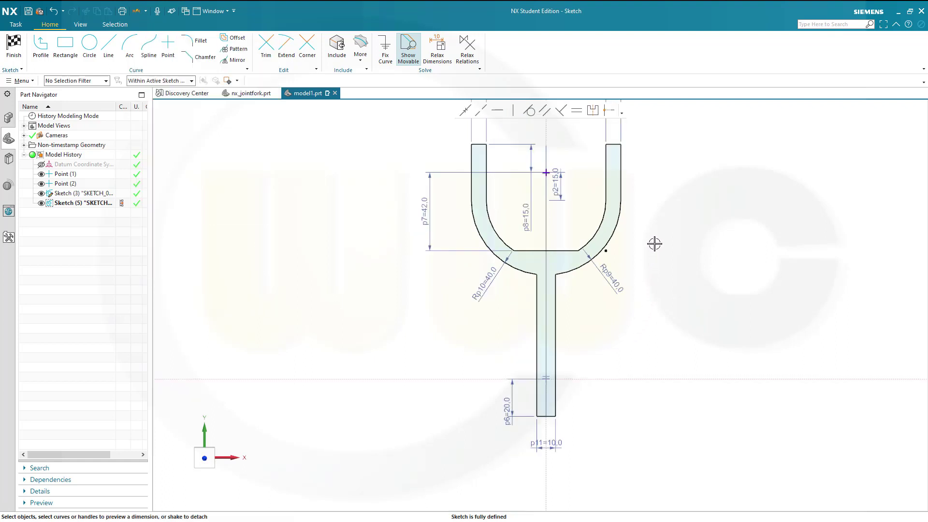
scroll(654, 244, "up", 2)
scroll(589, 287, "up", 1)
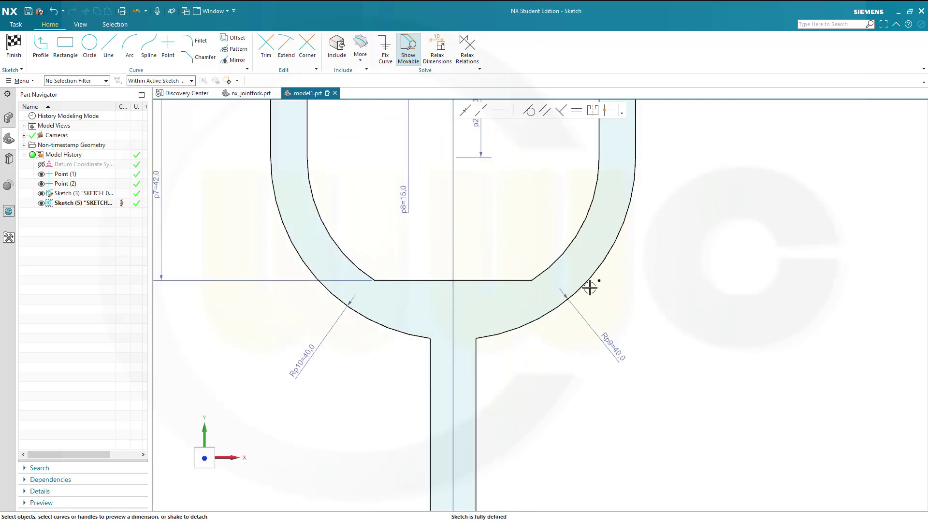
scroll(592, 285, "up", 2)
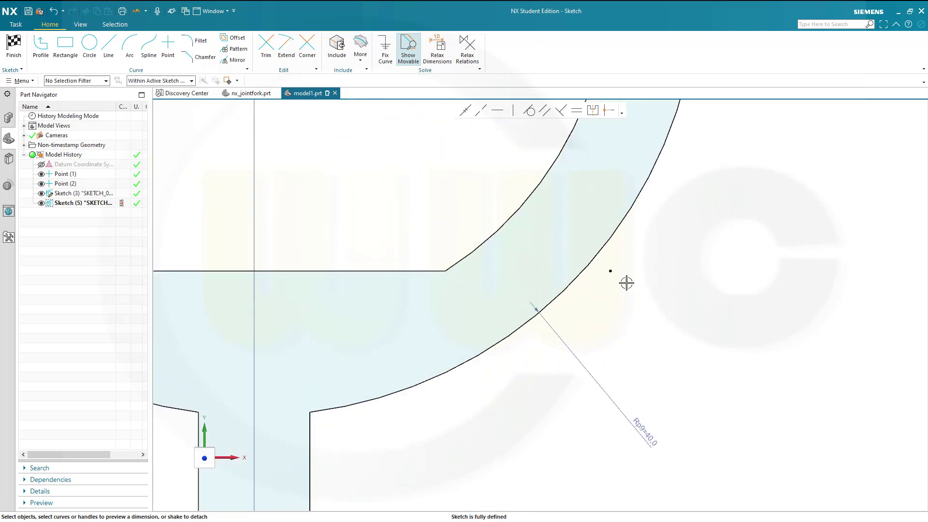
left_click(607, 264)
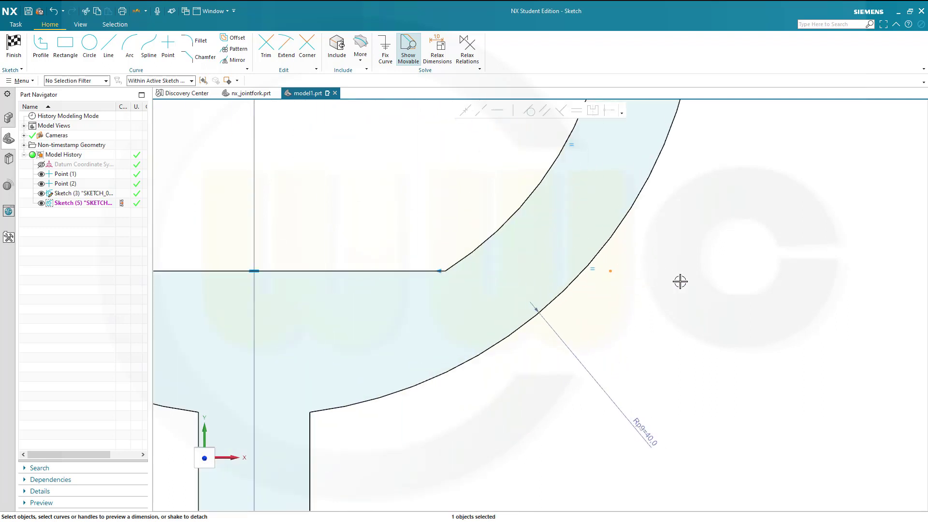
scroll(656, 282, "down", 3)
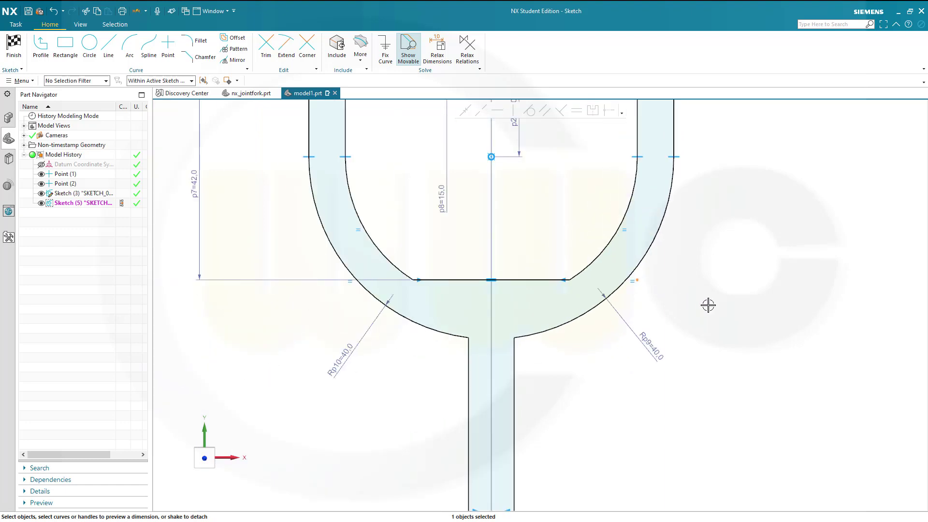
key("Escape")
scroll(576, 345, "down", 3)
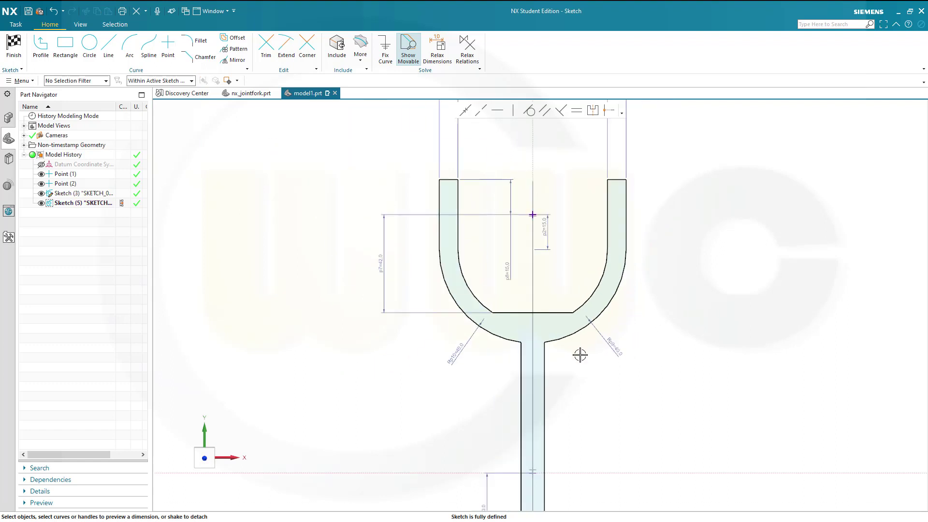
scroll(600, 348, "down", 2)
scroll(607, 366, "up", 1)
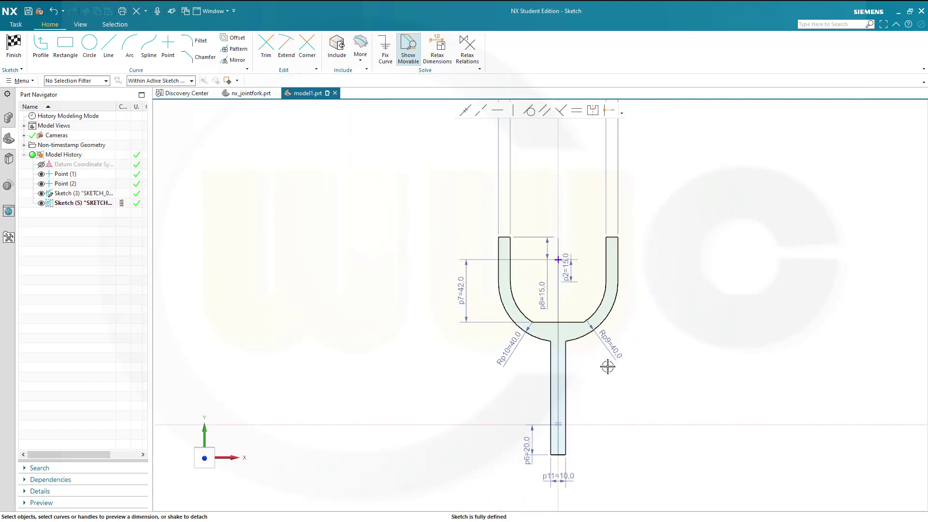
Finish the fork sketch and extrude the L-shaped side sketch as a solid with a symmetric width of 100 mm
left_click(14, 46)
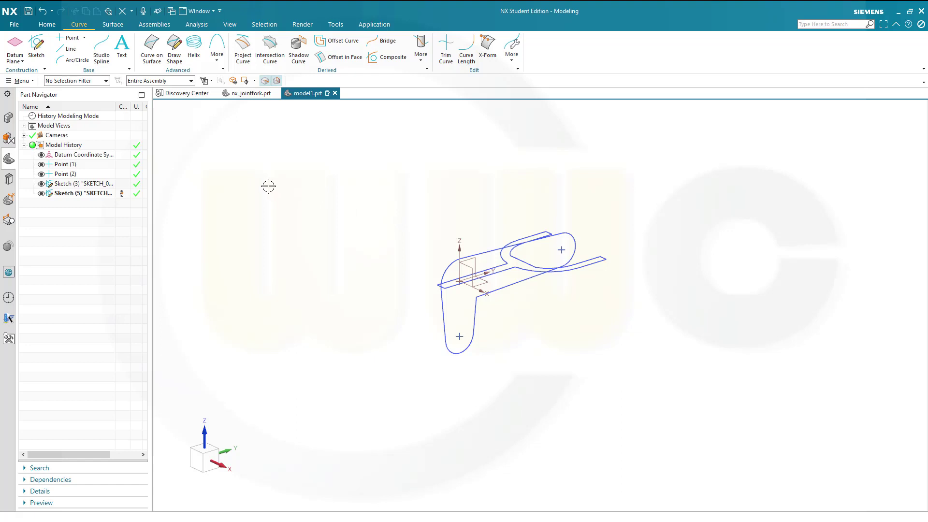
left_click(47, 24)
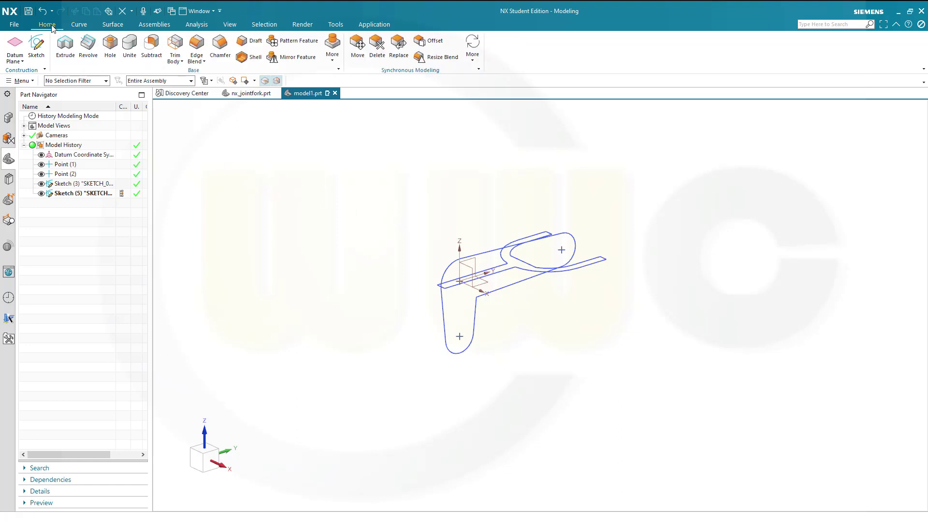
left_click(65, 46)
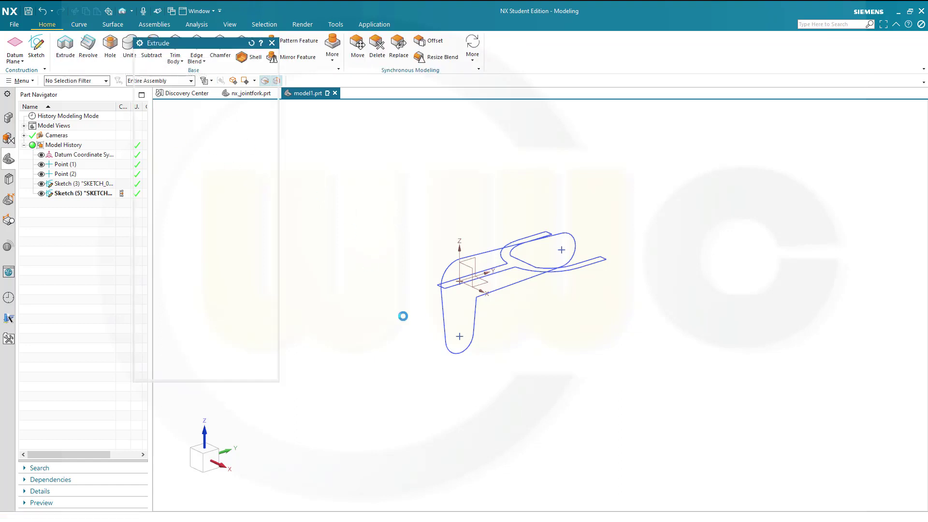
left_click(443, 329)
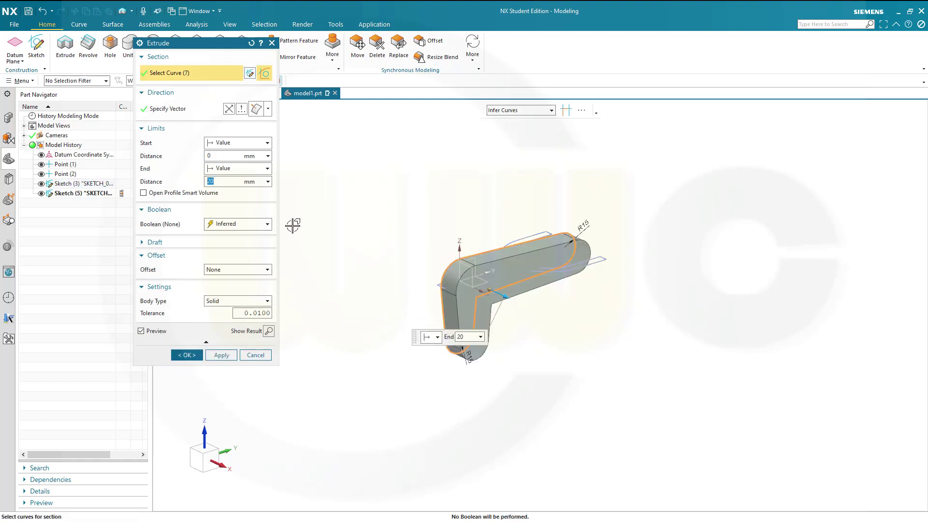
left_click(261, 143)
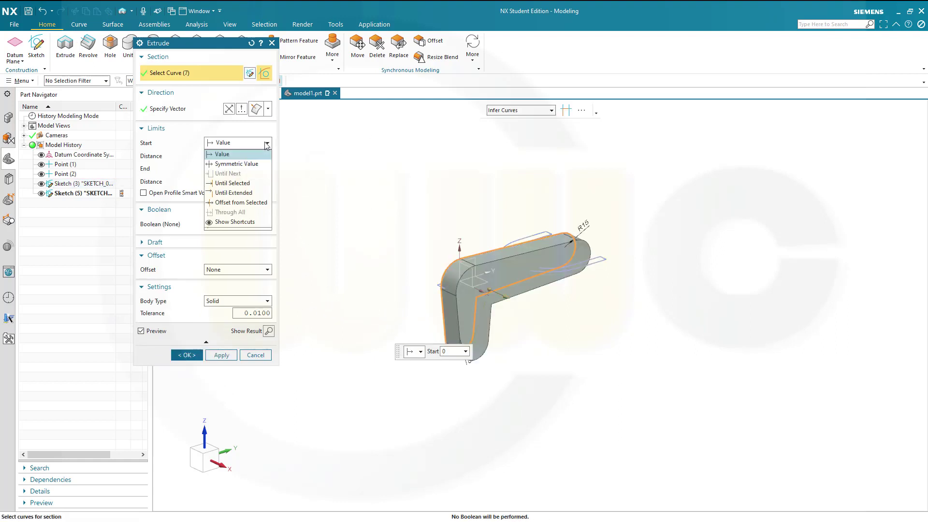
left_click(243, 163)
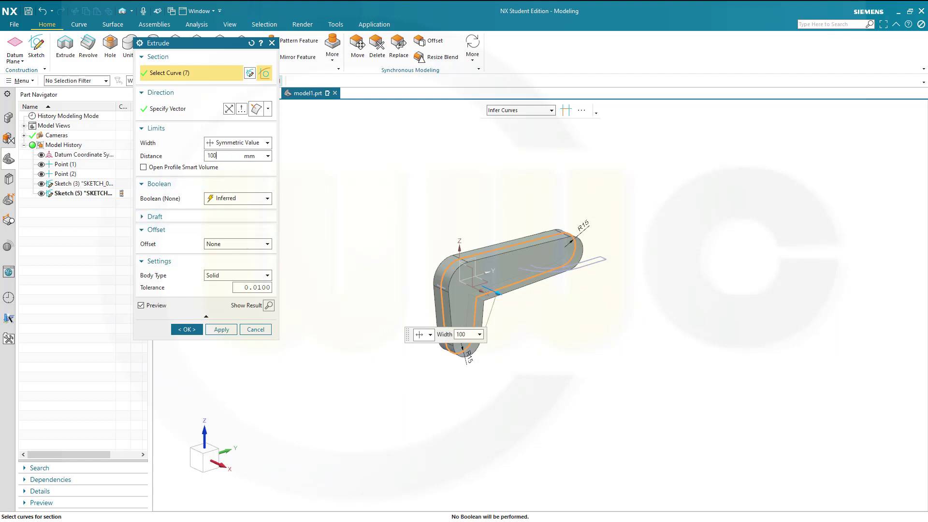
type("100")
key("Return")
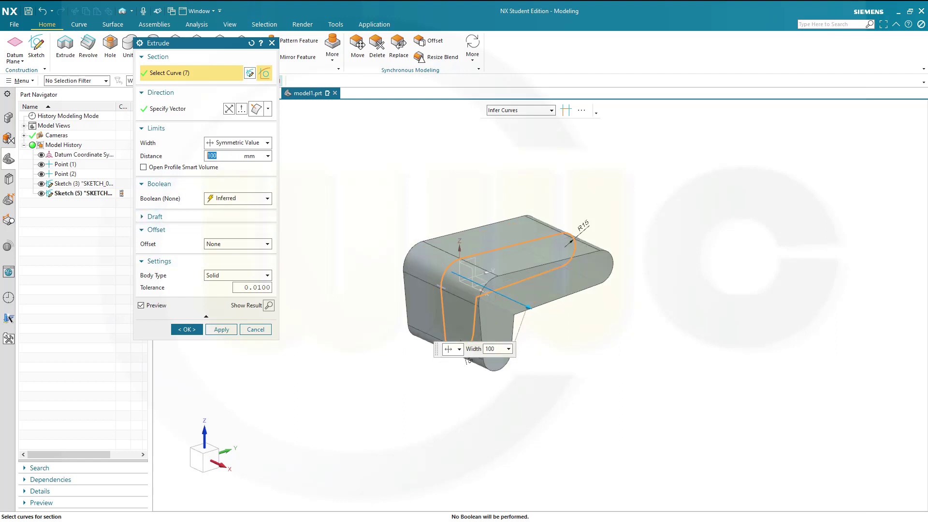
left_click(217, 330)
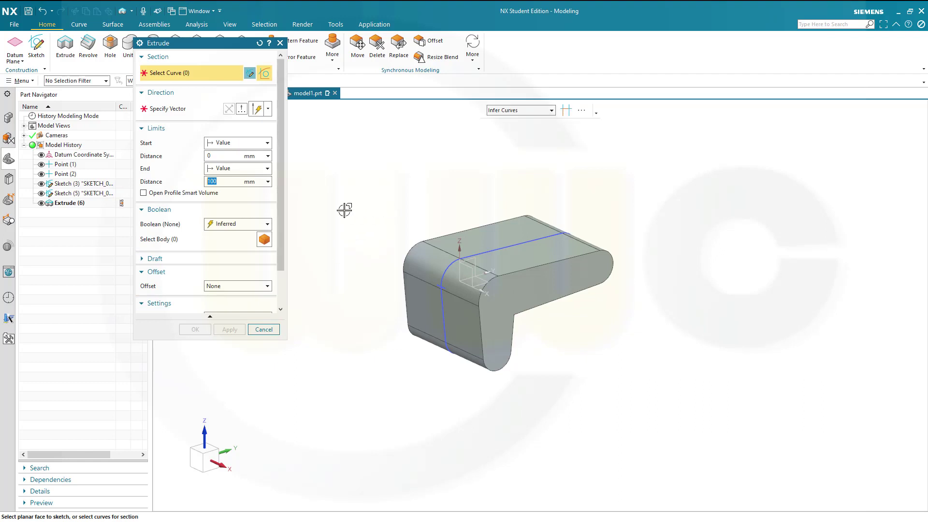
Extrude the fork outline sketch with a symmetric width of 150 mm and intersect it with the existing body
left_click(98, 193)
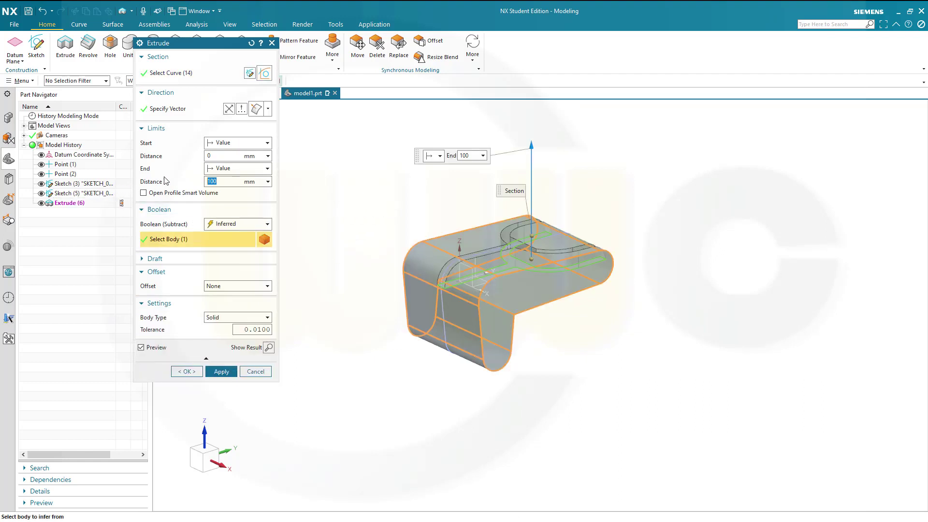
left_click(267, 143)
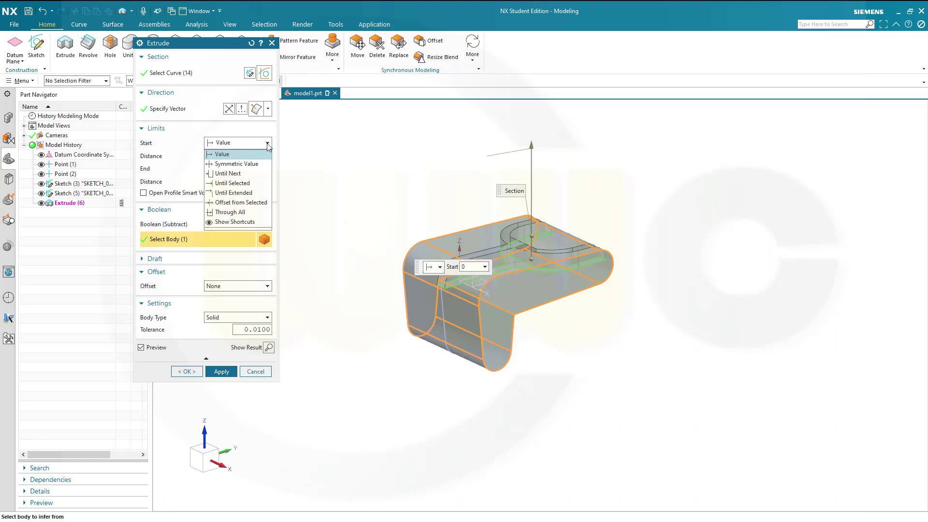
left_click(265, 160)
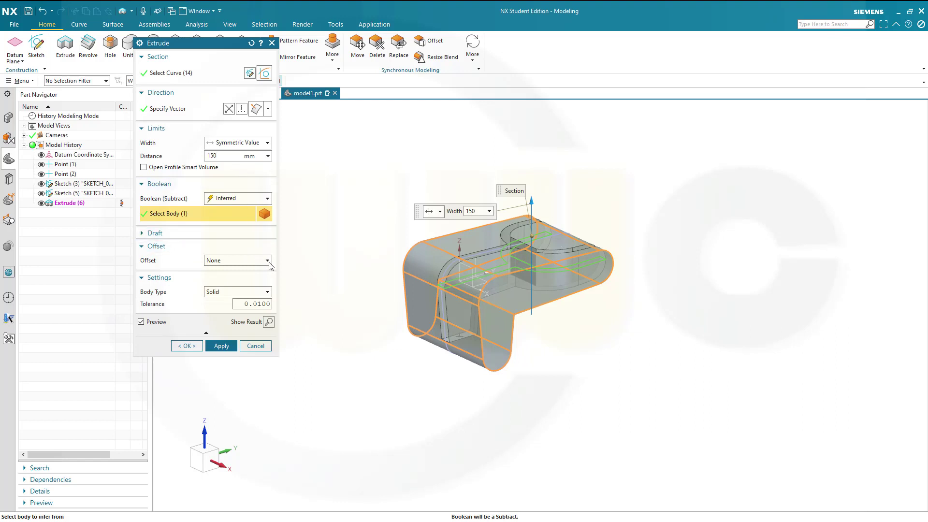
left_click(267, 199)
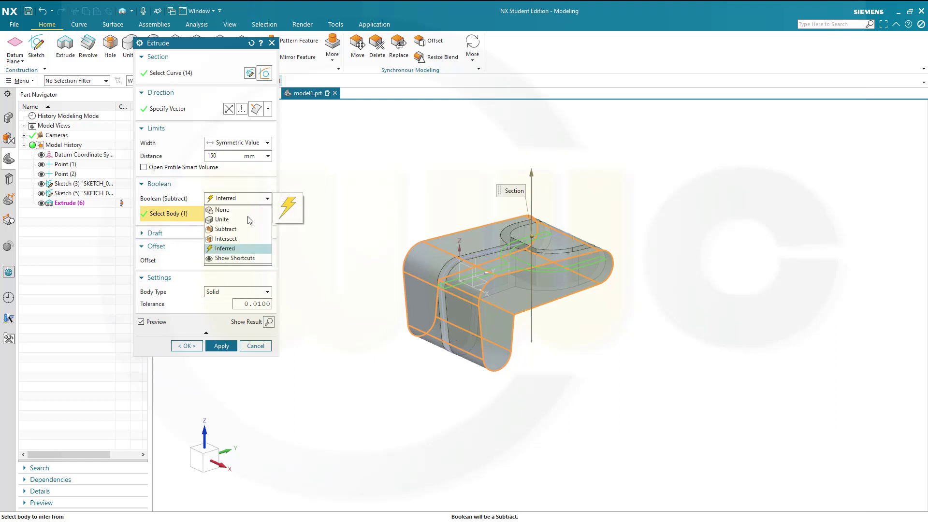
left_click(234, 241)
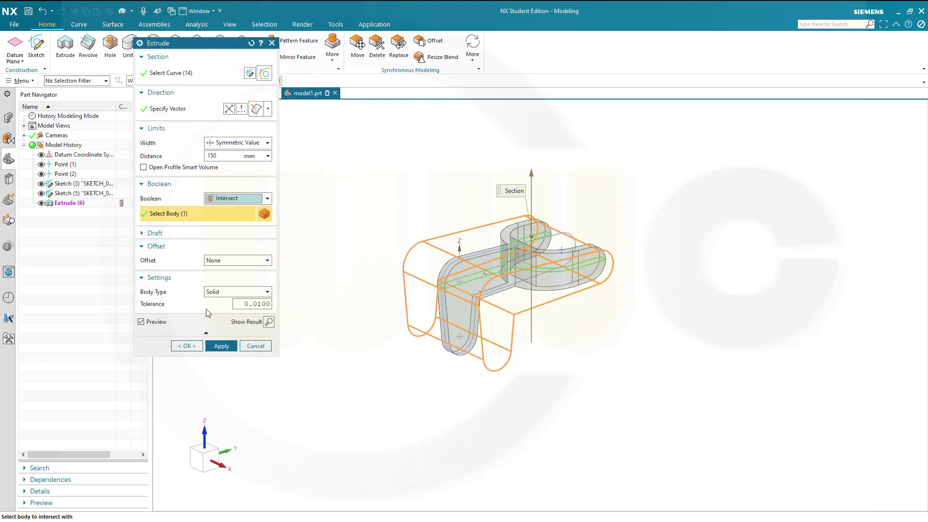
left_click(192, 346)
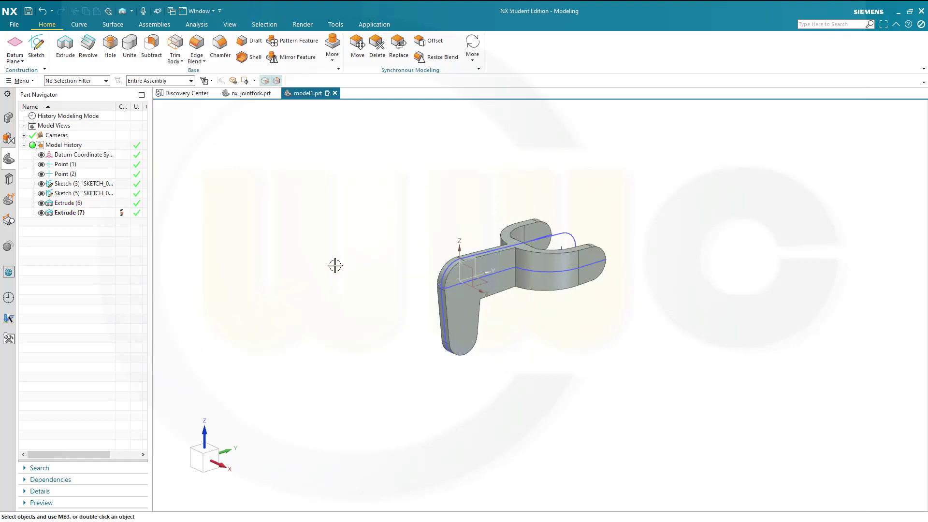
Hide both reference points and the two sketches used for the extrusions
left_click(42, 175)
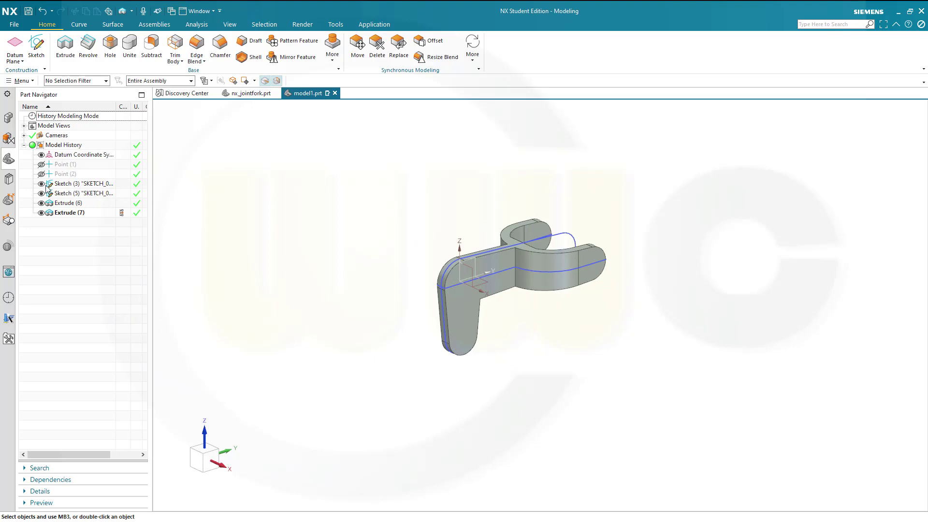
left_click(42, 184)
left_click(41, 194)
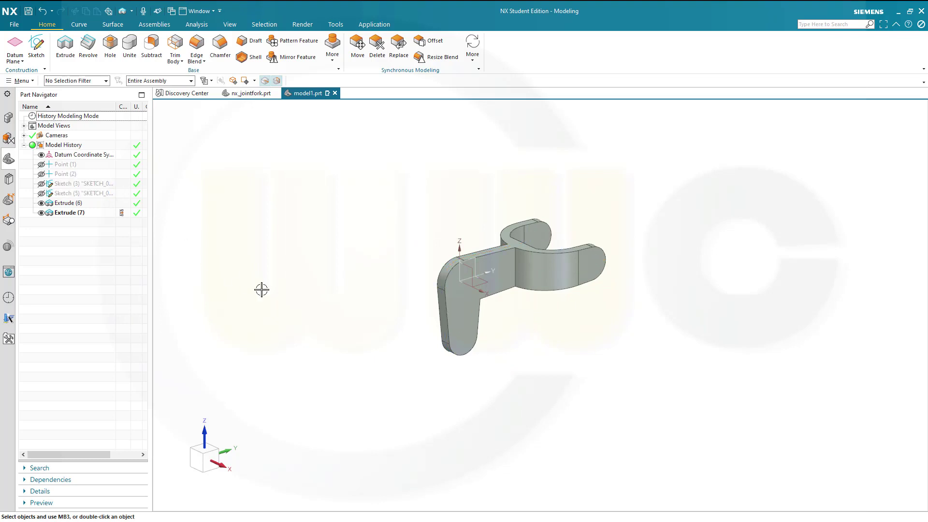
Create a new sketch on the Right principal plane
key("ctrl+alt+r")
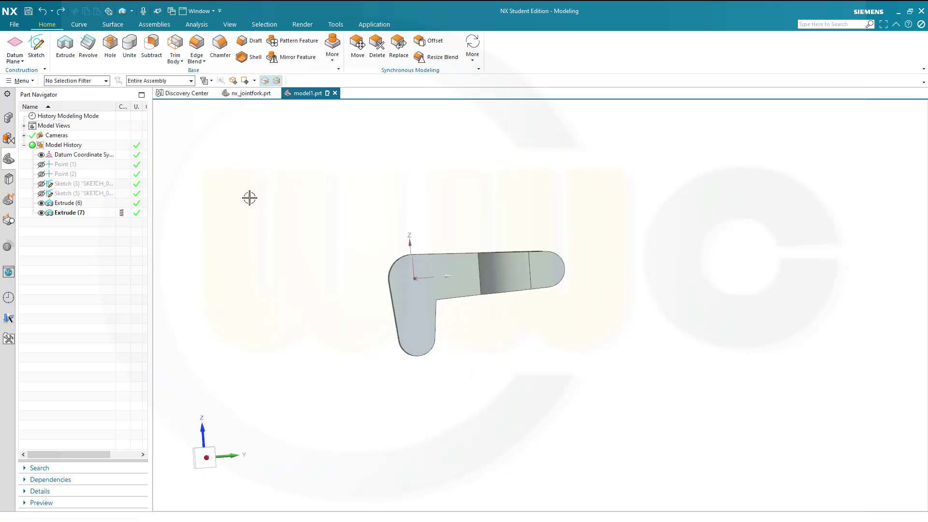
left_click(37, 47)
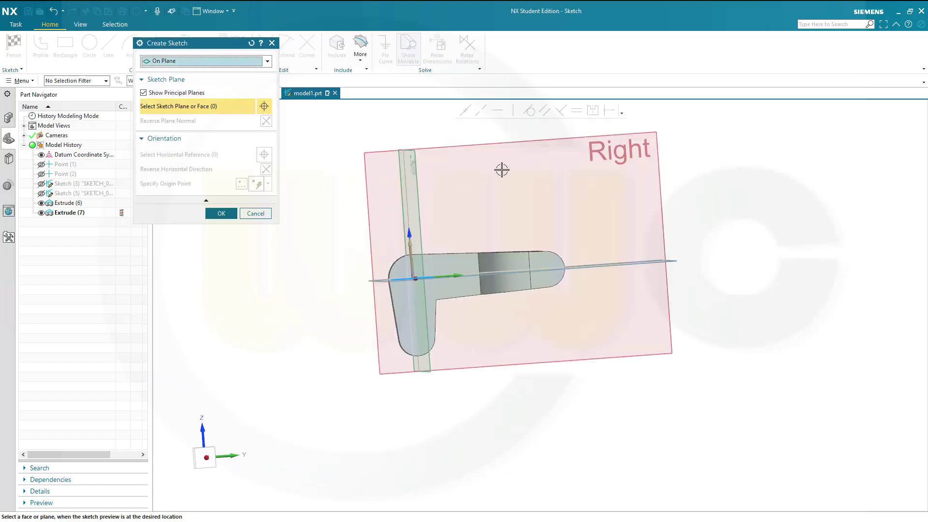
left_click(497, 141)
left_click(234, 217)
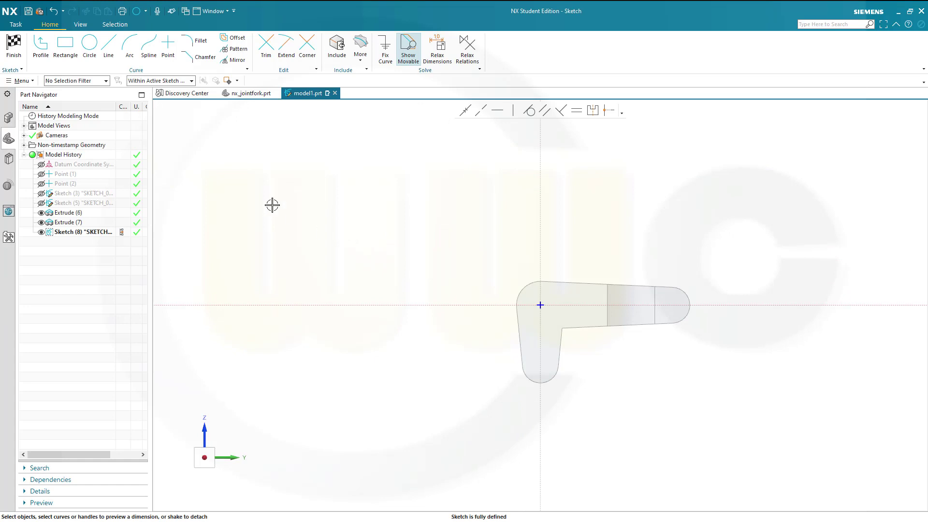
Draw a circle of 40 mm diameter centred on the sketch origin and finish the sketch
left_click(90, 46)
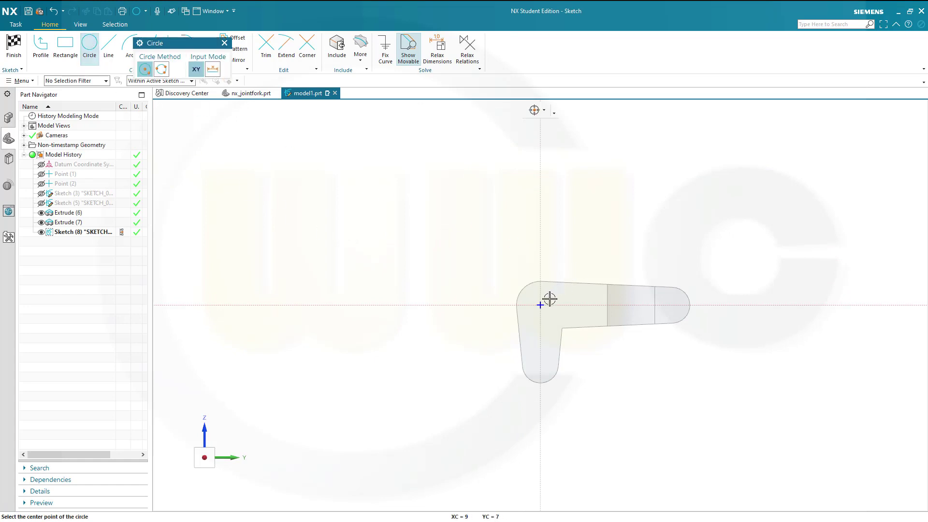
left_click(540, 305)
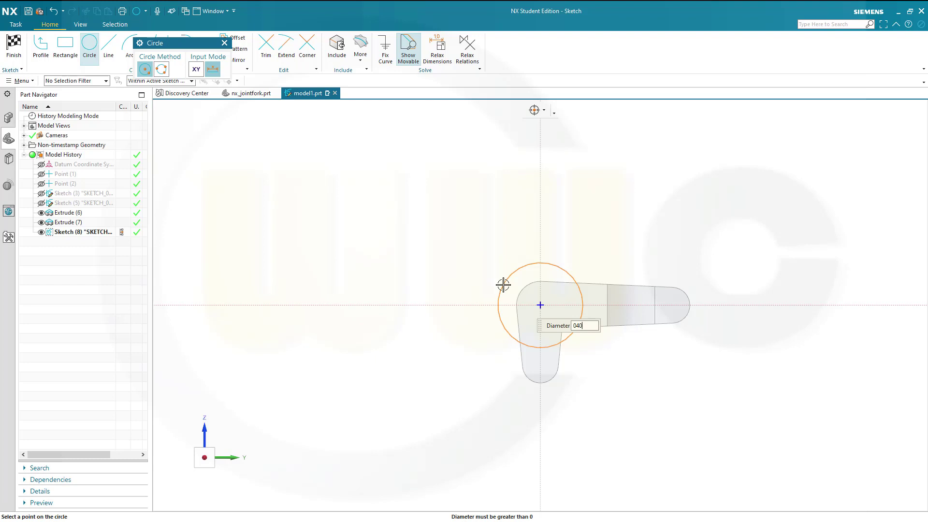
key("Return")
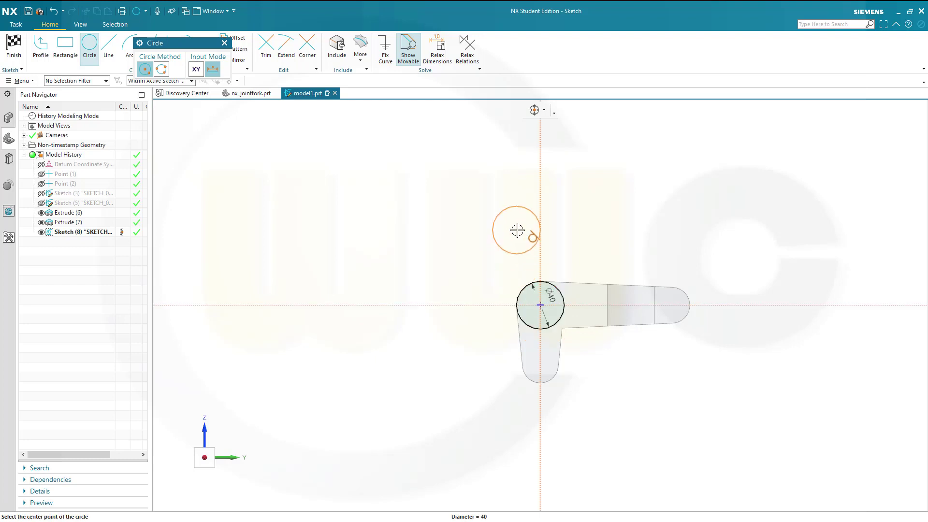
key("Escape")
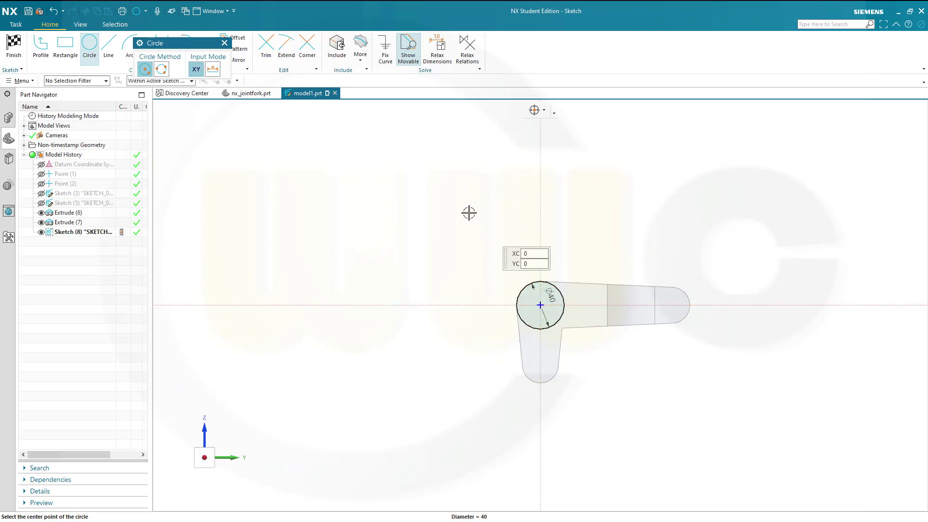
key("Escape")
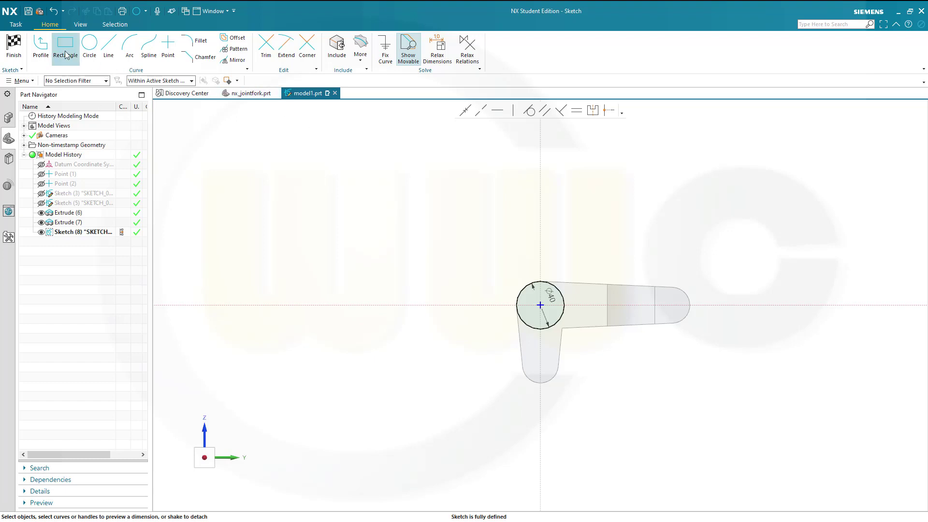
left_click(21, 47)
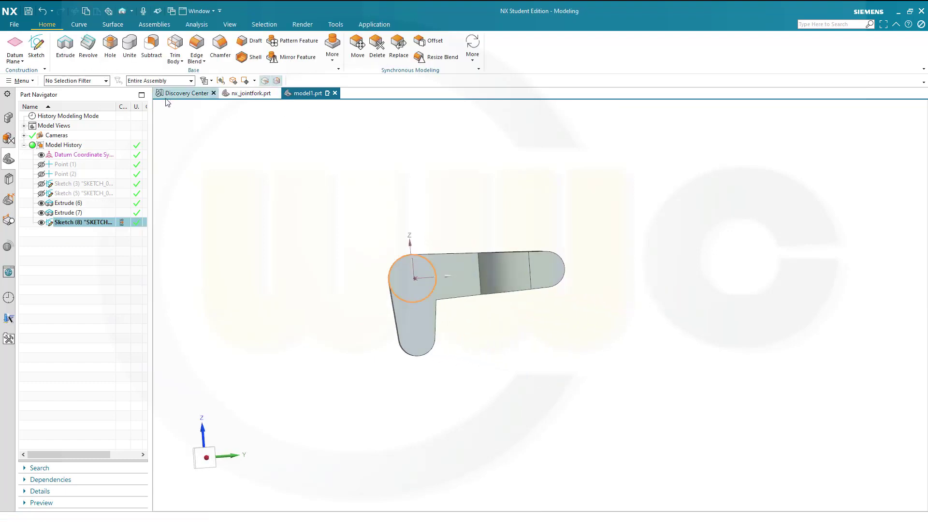
Extrude the 40 mm circle with a symmetric width of 20 mm and unite it with the existing body
left_click(65, 51)
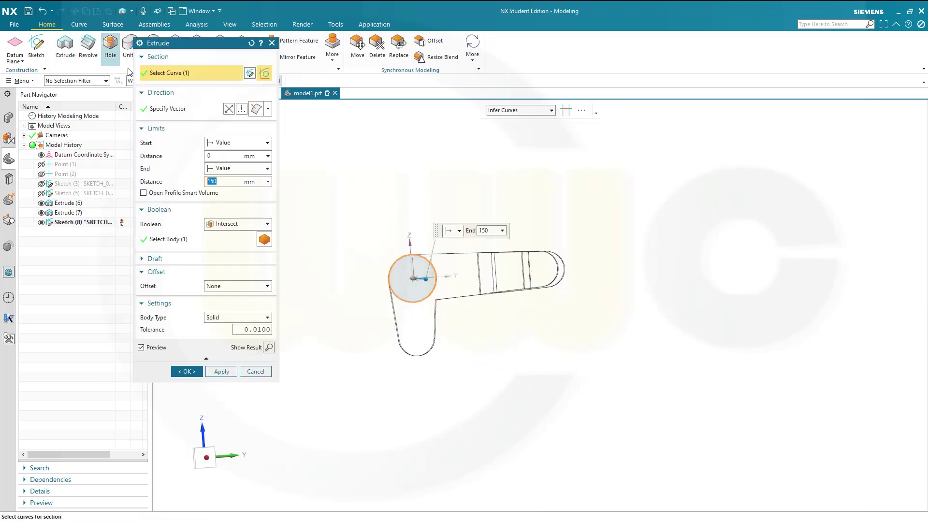
left_click(242, 143)
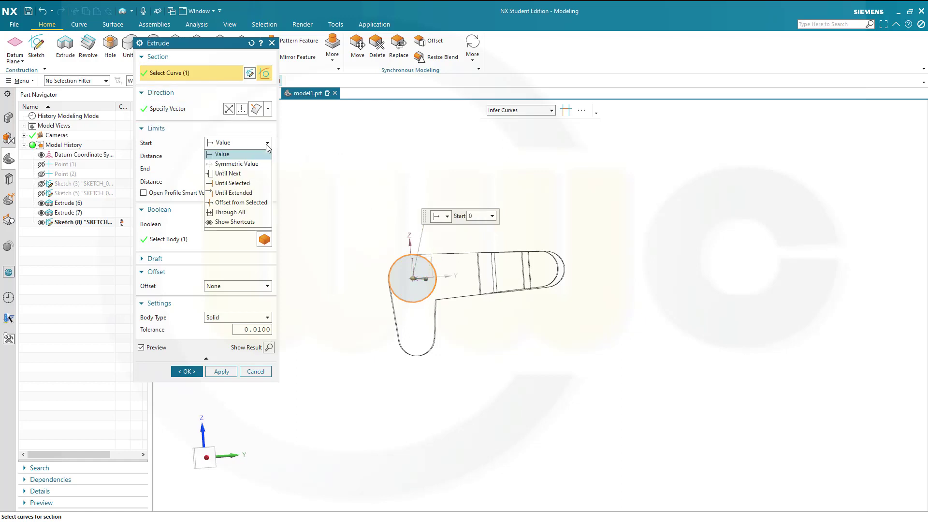
left_click(243, 165)
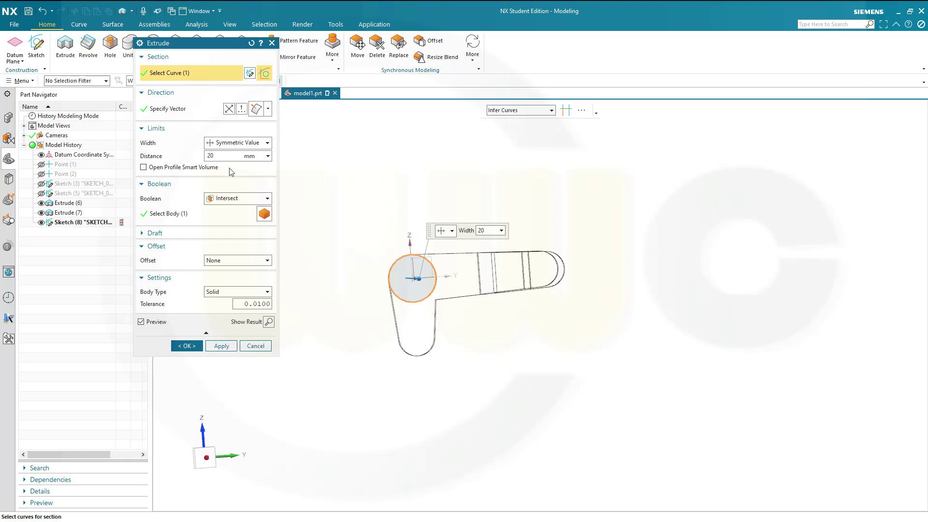
left_click(265, 199)
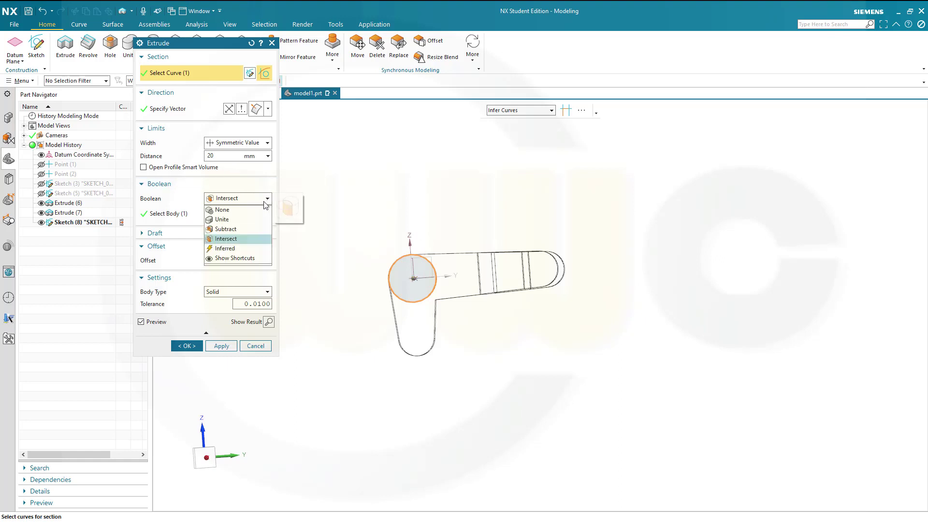
left_click(223, 219)
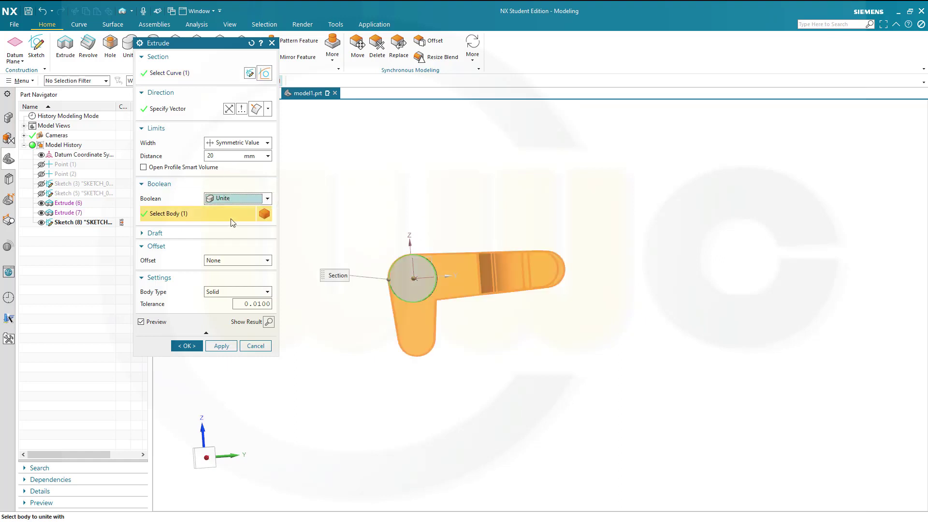
left_click(190, 345)
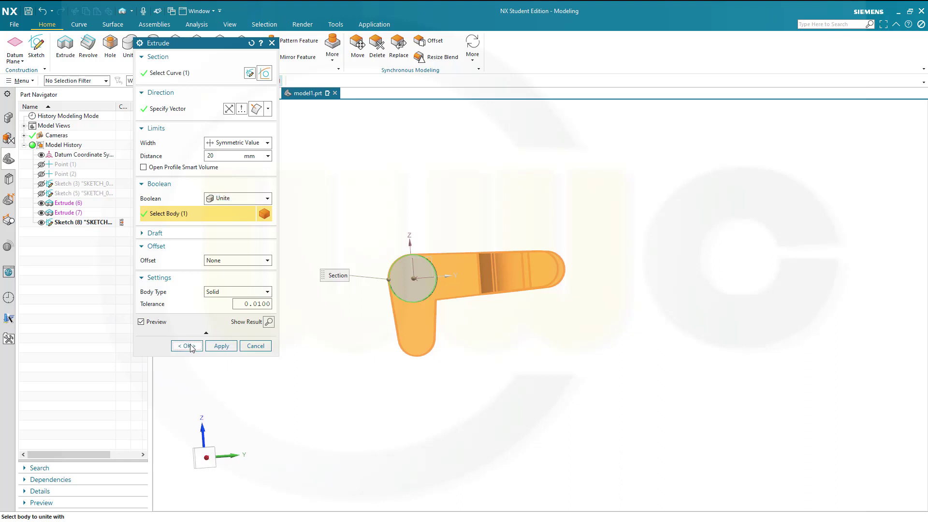
Blend the two outer edges where the straight arm meets the fork with a 15 mm radius
middle_click_drag(311, 255, 339, 250)
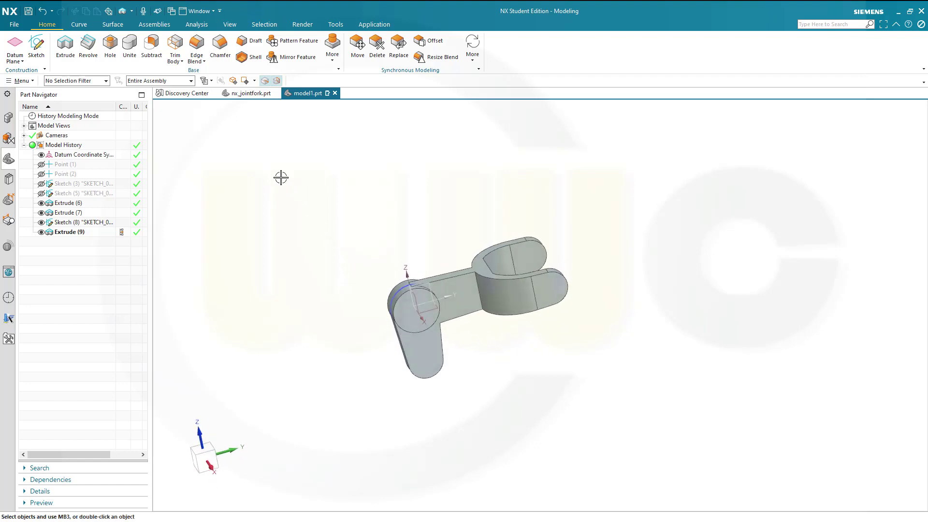
left_click(197, 47)
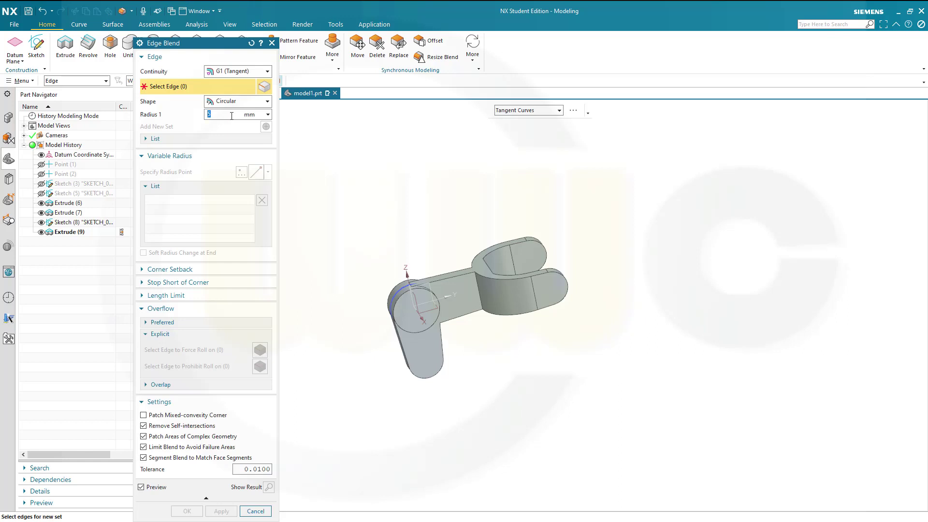
key("Return")
left_click(478, 294)
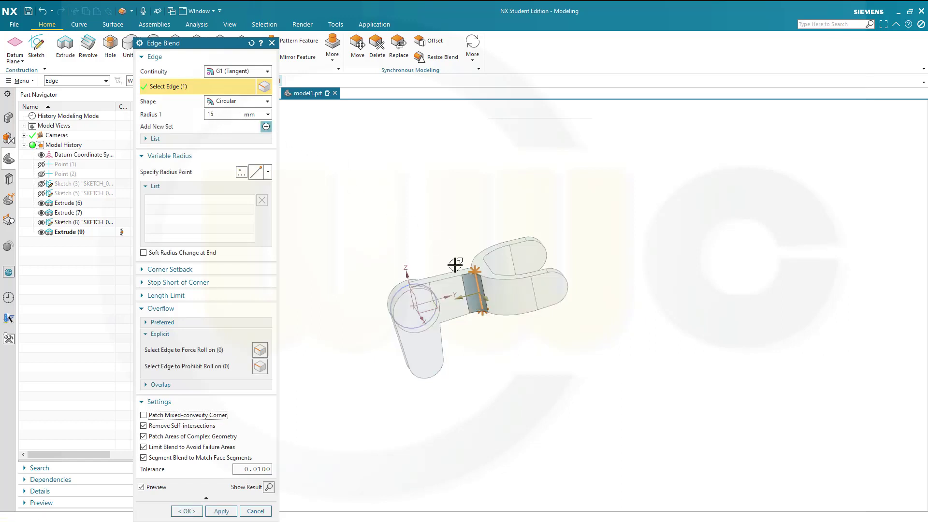
scroll(453, 256, "up", 5)
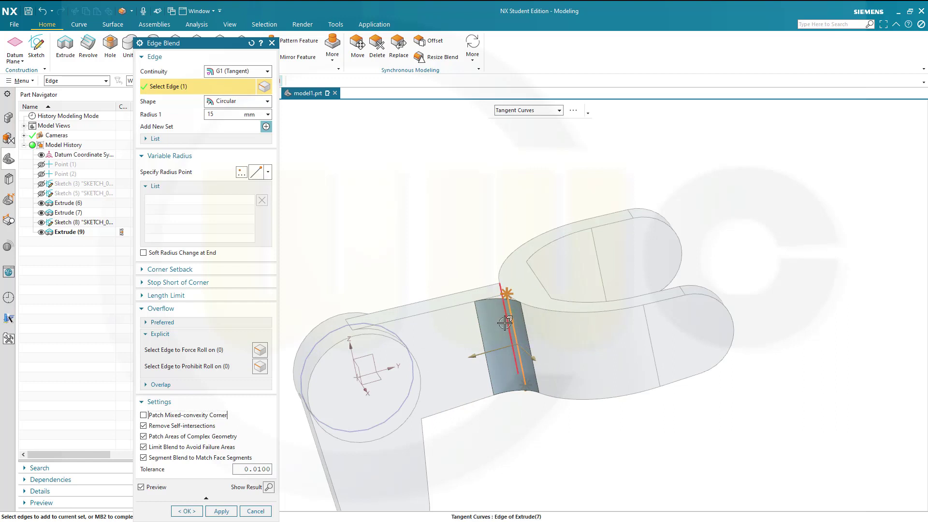
left_click(504, 320)
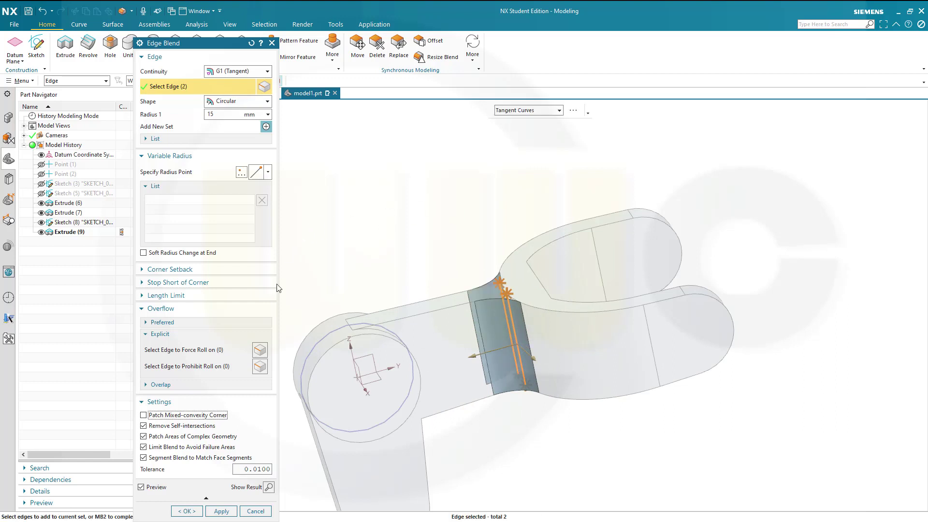
left_click(222, 510)
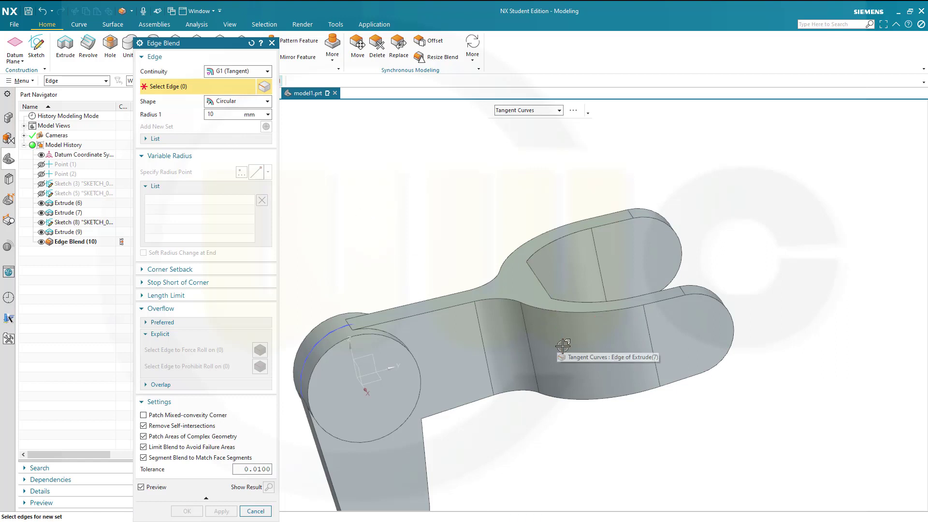
Blend the two inner edges at the base of the fork opening with a 10 mm radius
left_click(561, 352)
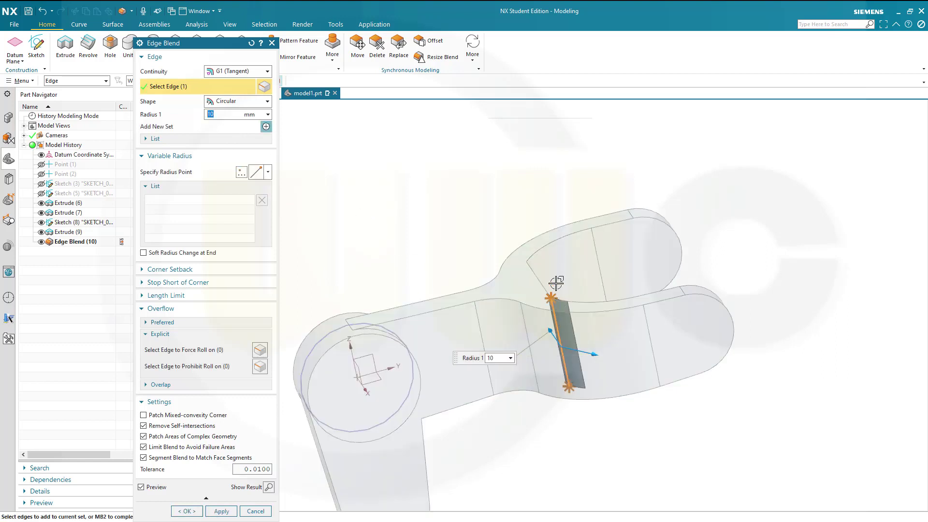
left_click(529, 276)
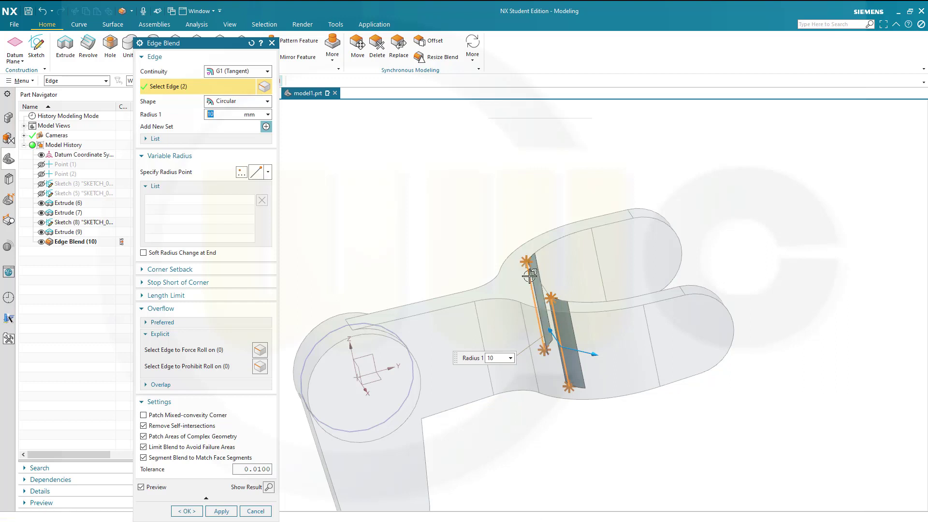
left_click(222, 511)
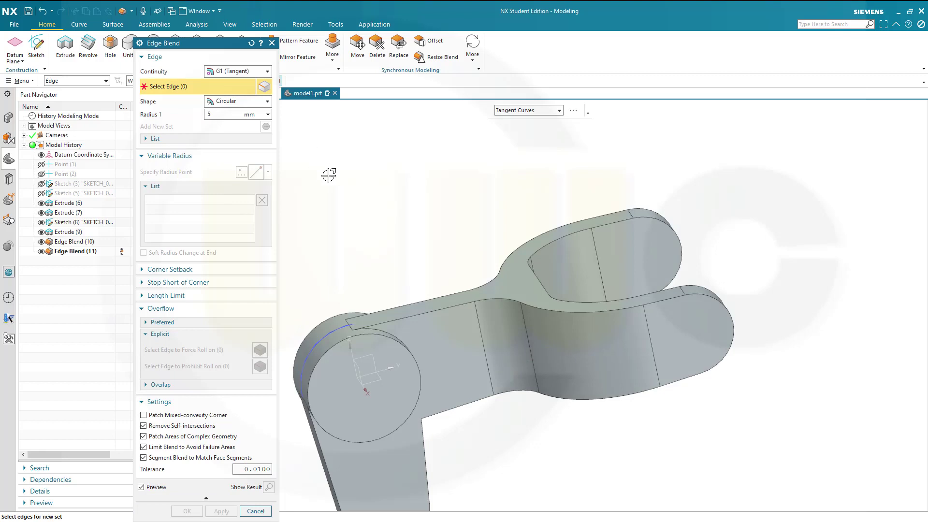
Blend the inside corner edge between the fork arm and the lower arm with a 5 mm radius
key("Tab")
mouse_move(497, 440)
middle_mouse_down()
mouse_move(478, 439)
mouse_move(503, 429)
mouse_move(493, 379)
mouse_move(464, 330)
middle_mouse_up()
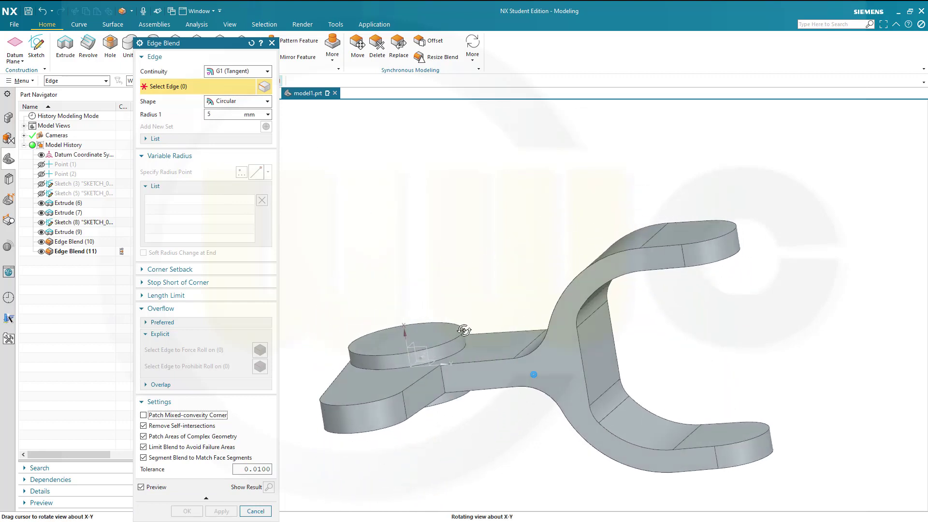
left_click(441, 379)
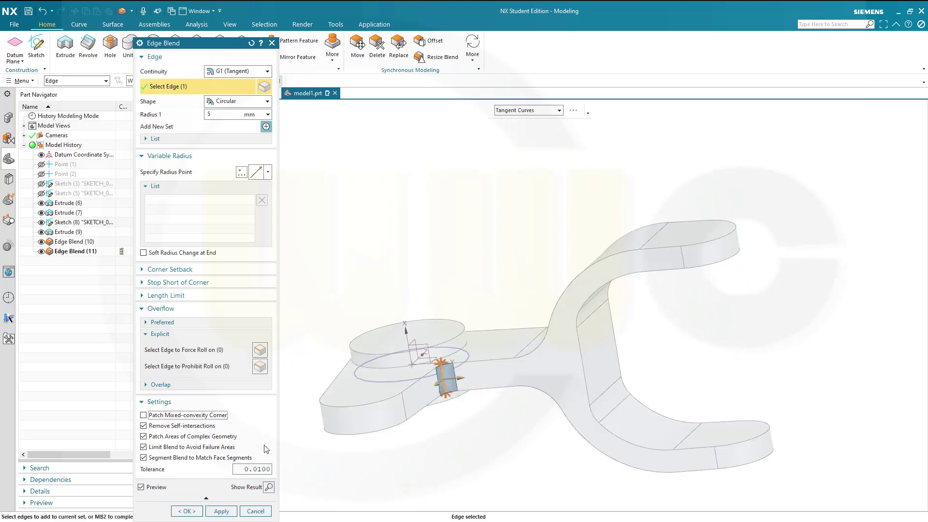
left_click(221, 511)
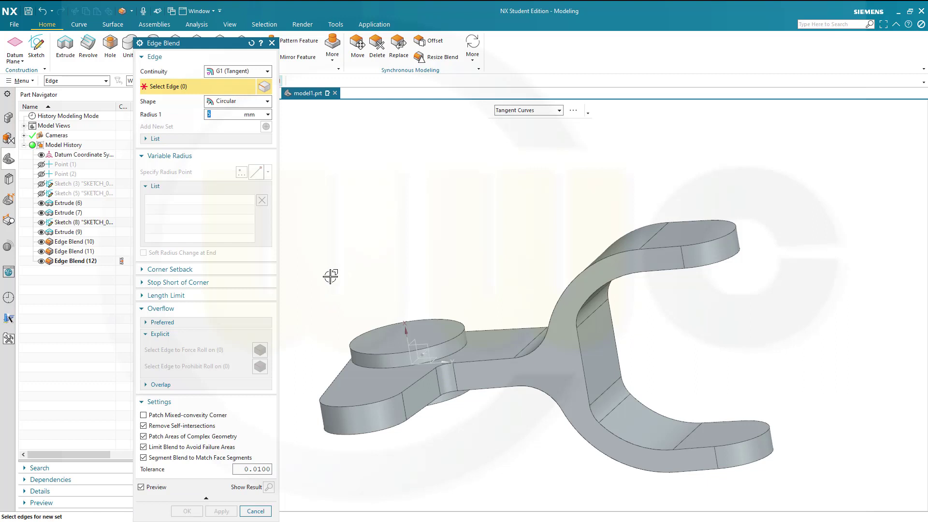
Blend the base edges of the cylindrical boss on both sides of the body with a 5 mm radius
left_click(380, 370)
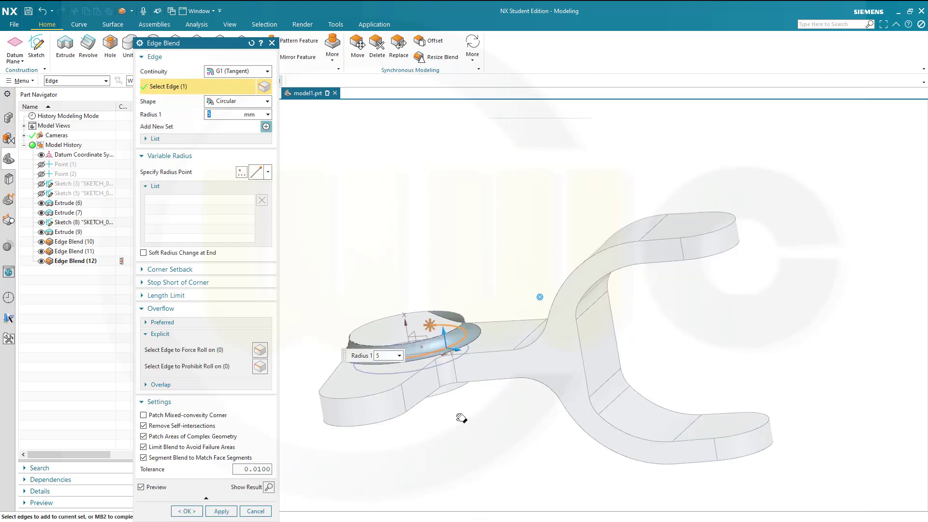
middle_click_drag(461, 418, 457, 362)
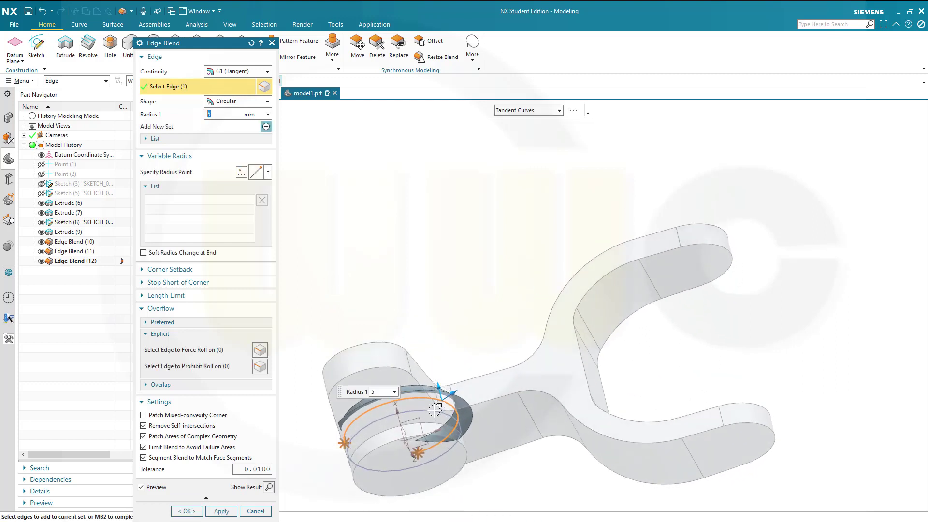
left_click(438, 440)
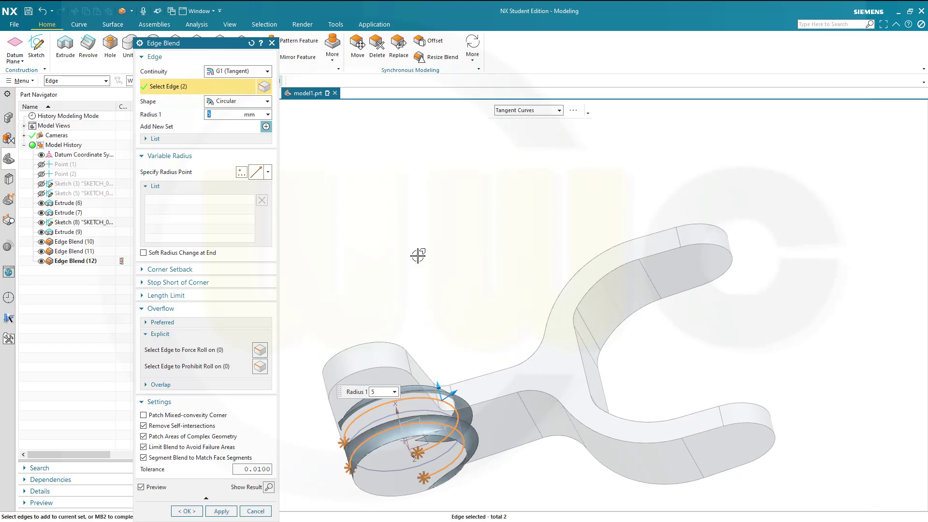
middle_click_drag(404, 265, 532, 368)
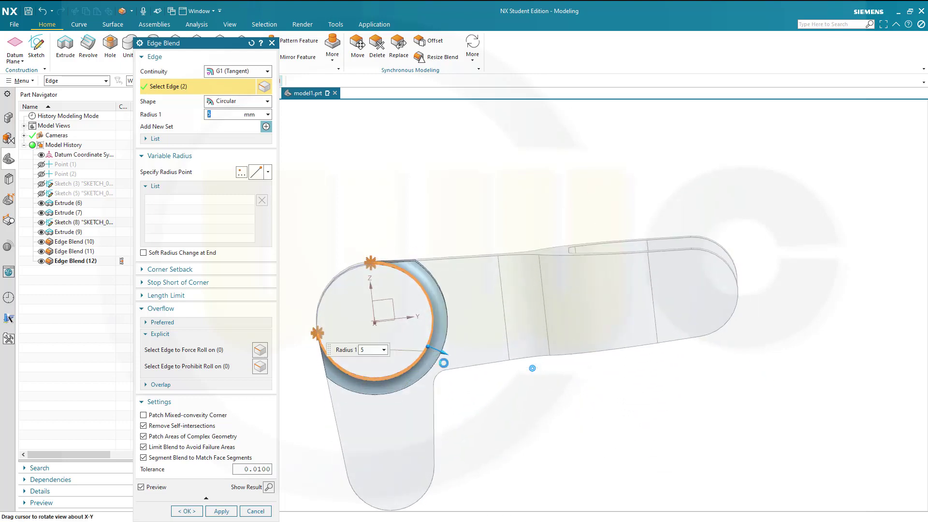
left_click(187, 511)
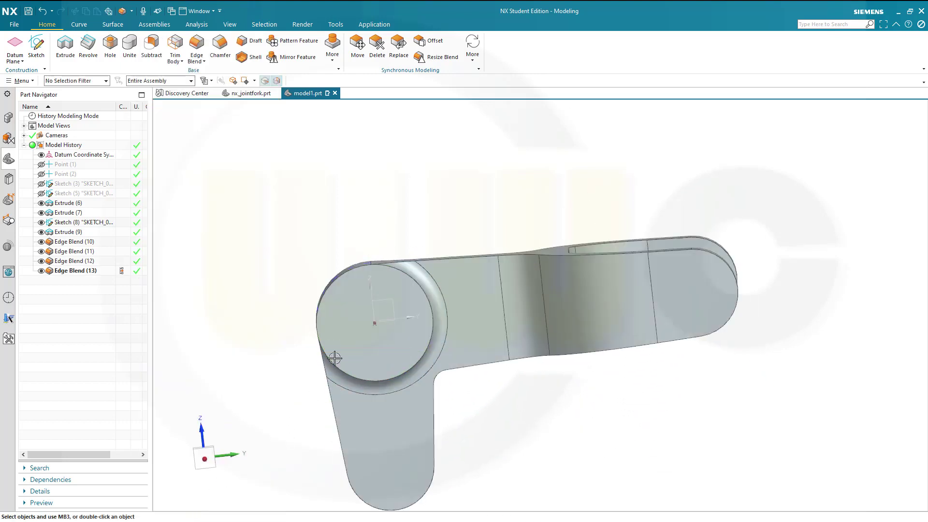
Hide the circle sketch used for the boss
middle_click_drag(379, 256, 407, 261)
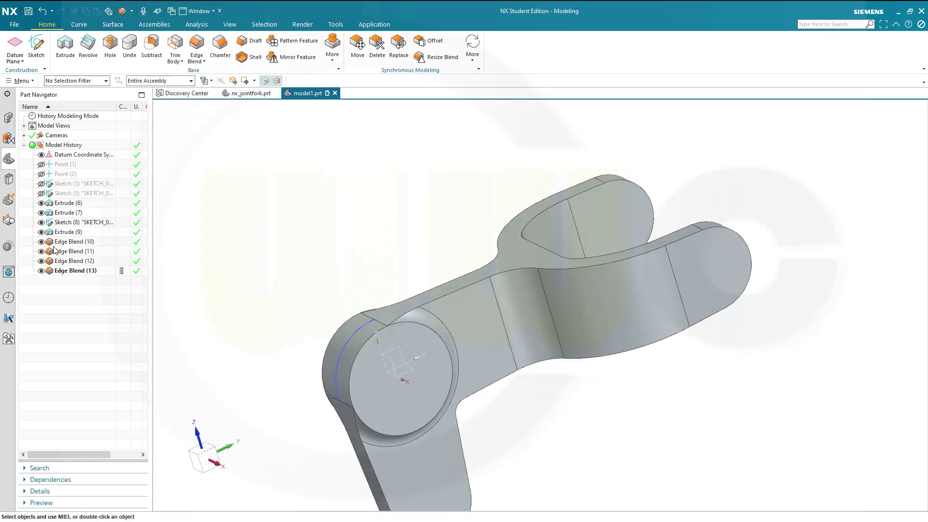
left_click(41, 223)
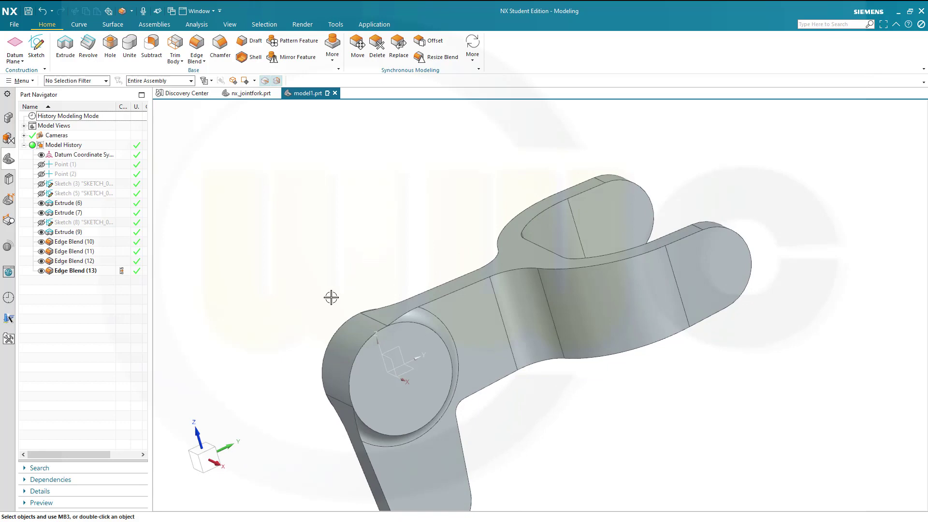
Cut a counterbored hole at one fork tip's arc centre: 18 mm diameter, 25 mm counterbore, 2.5 mm deep, limit Until Next
mouse_move(331, 297)
middle_mouse_down()
mouse_move(331, 266)
mouse_move(310, 320)
mouse_move(322, 296)
mouse_move(302, 263)
mouse_move(331, 297)
mouse_move(302, 275)
middle_mouse_up()
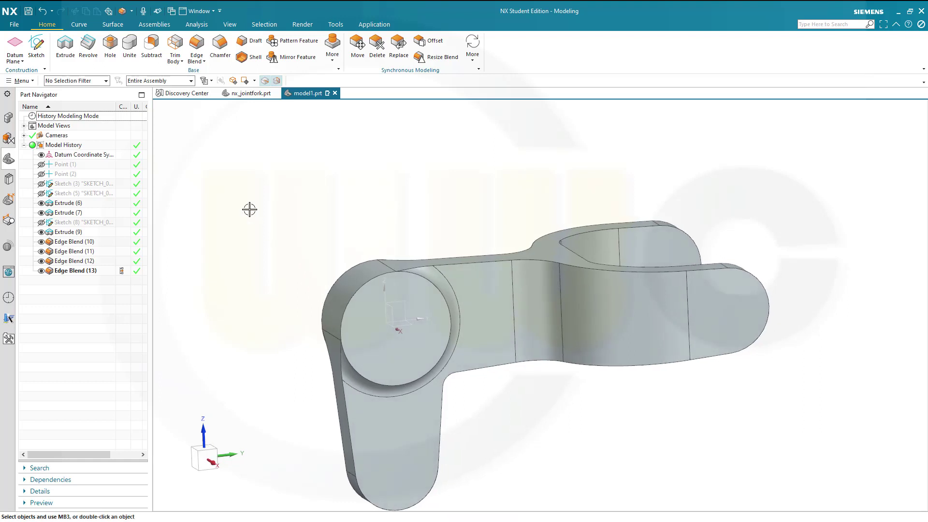
left_click(110, 48)
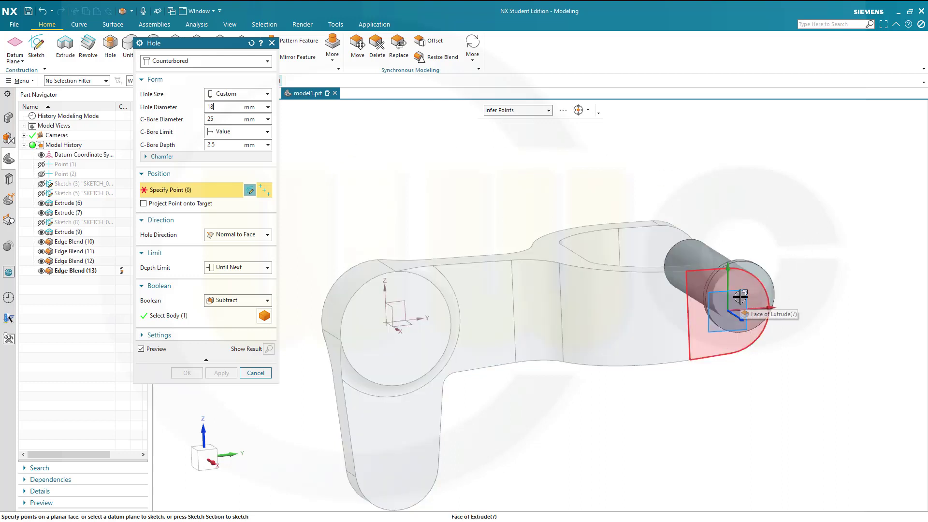
left_click(762, 332)
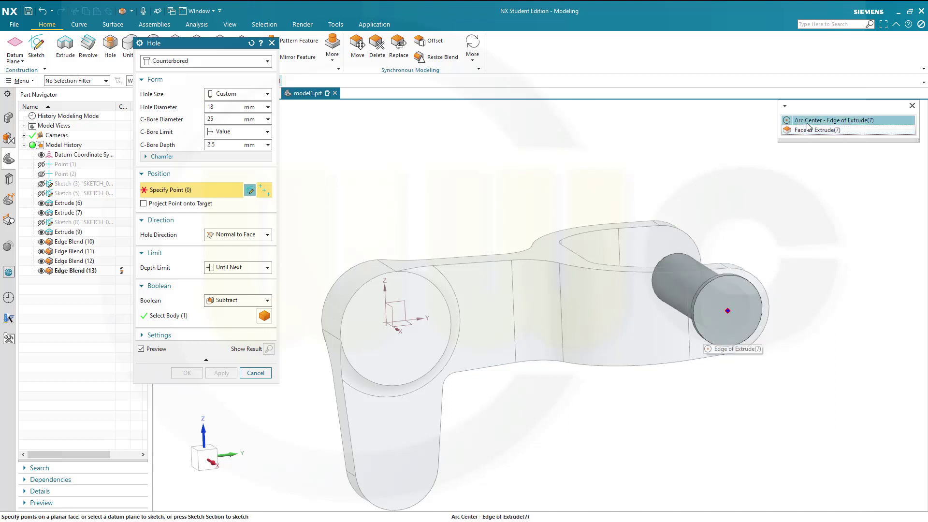
left_click(822, 121)
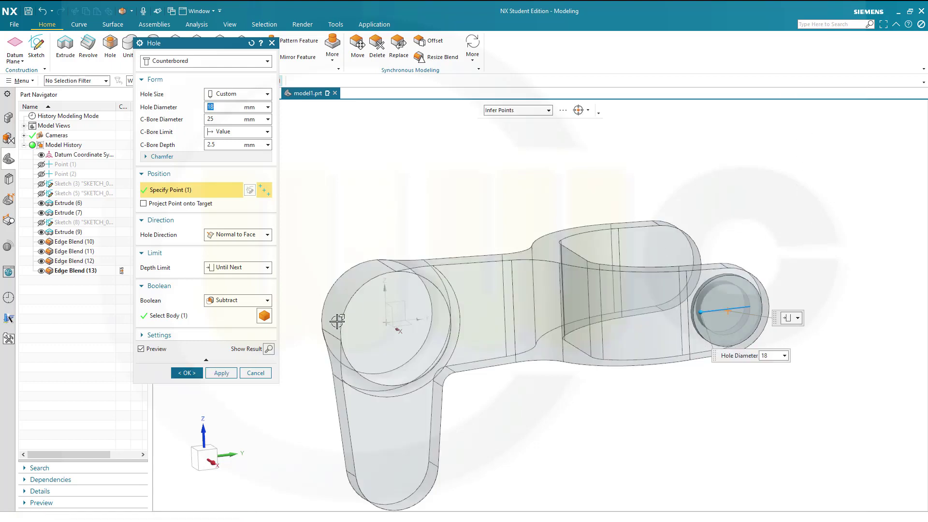
left_click(225, 374)
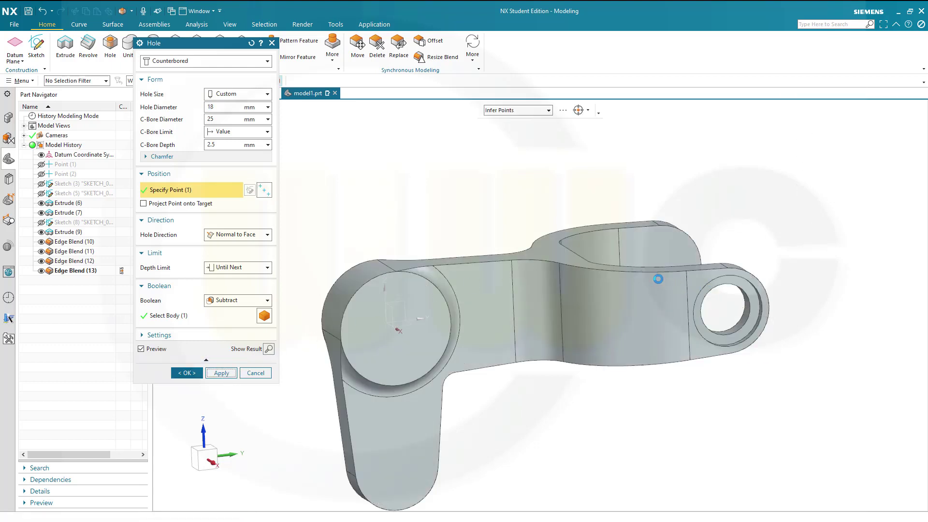
Cut the same 18 mm counterbored hole at the arc centre of the opposite fork tip's outer face
middle_click_drag(665, 283, 513, 311)
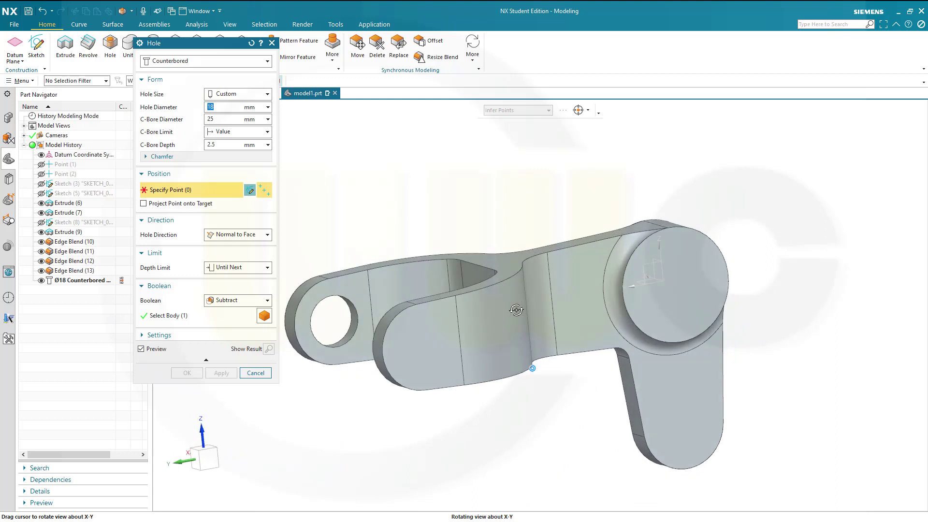
left_click(406, 340)
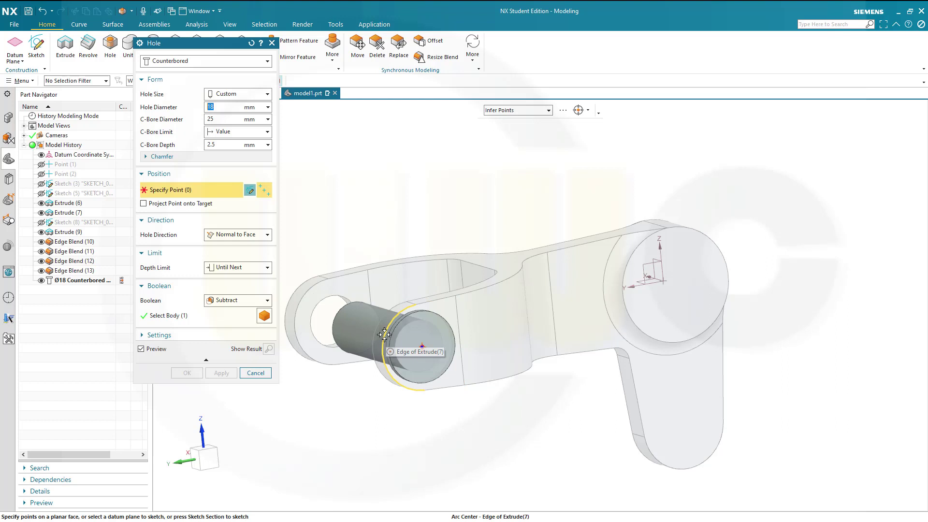
left_click(384, 335)
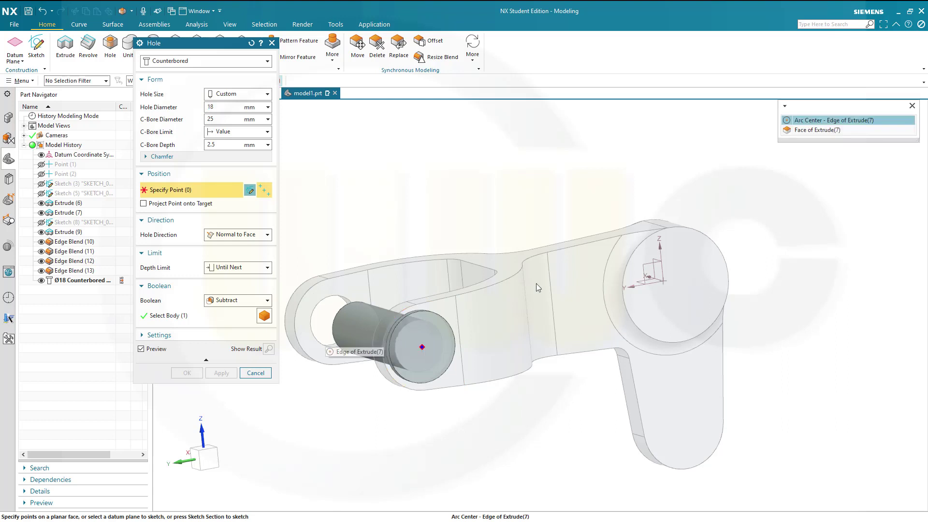
left_click(845, 120)
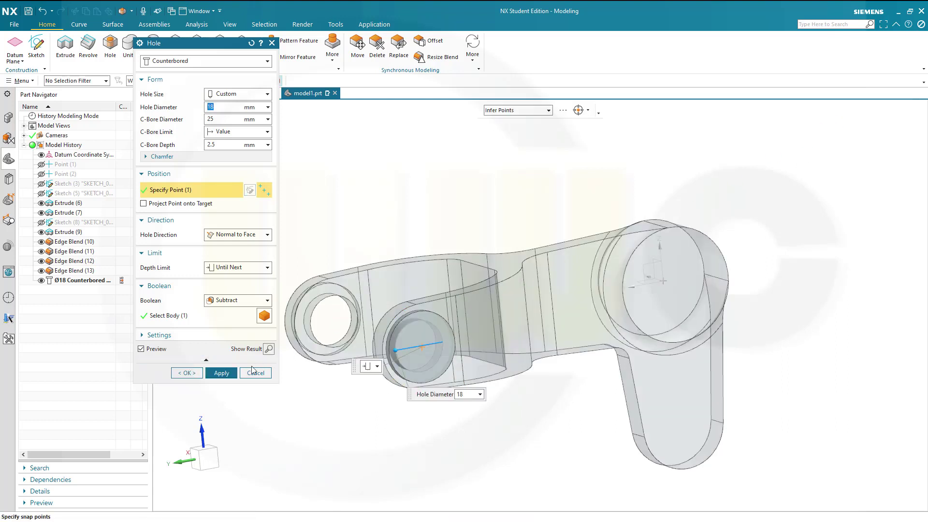
left_click(221, 372)
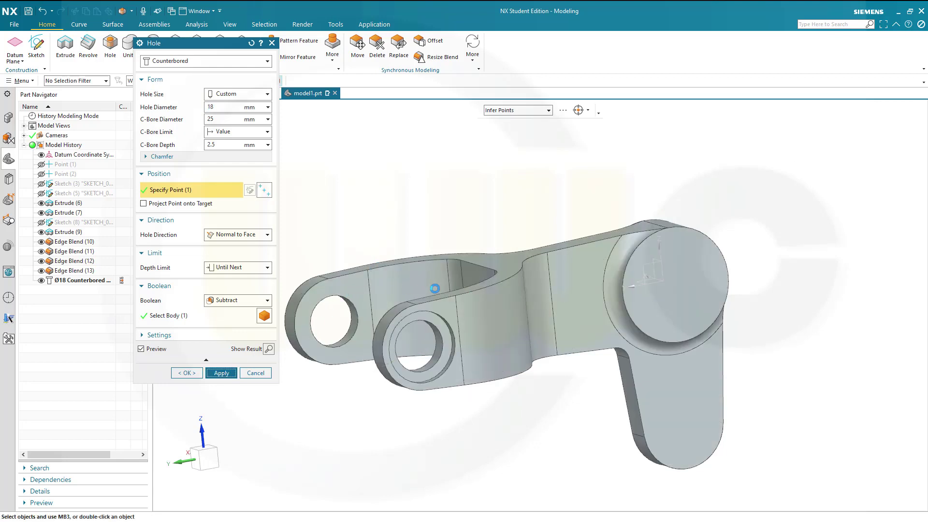
Cut a simple 18 mm diameter hole at the arc centre of the cylindrical boss's end face, with the depth limit Until Next
middle_click_drag(435, 289, 534, 268)
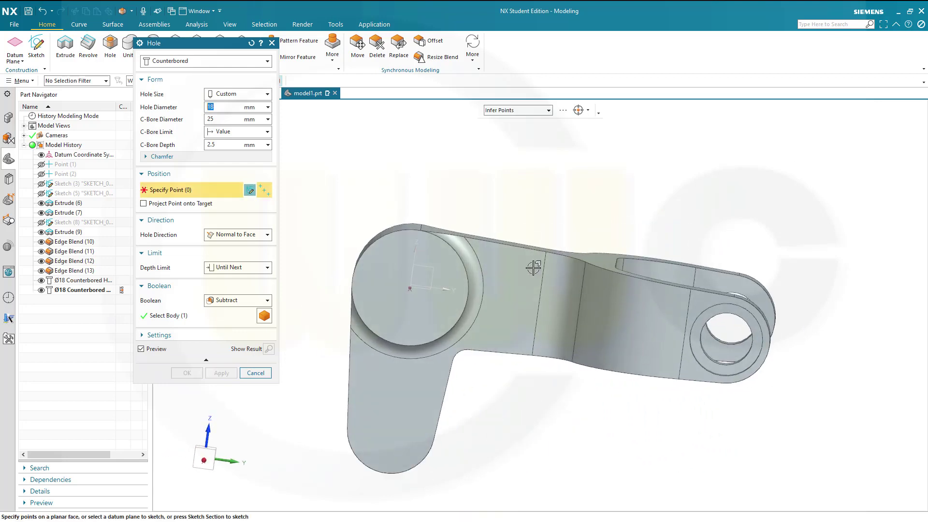
left_click(185, 61)
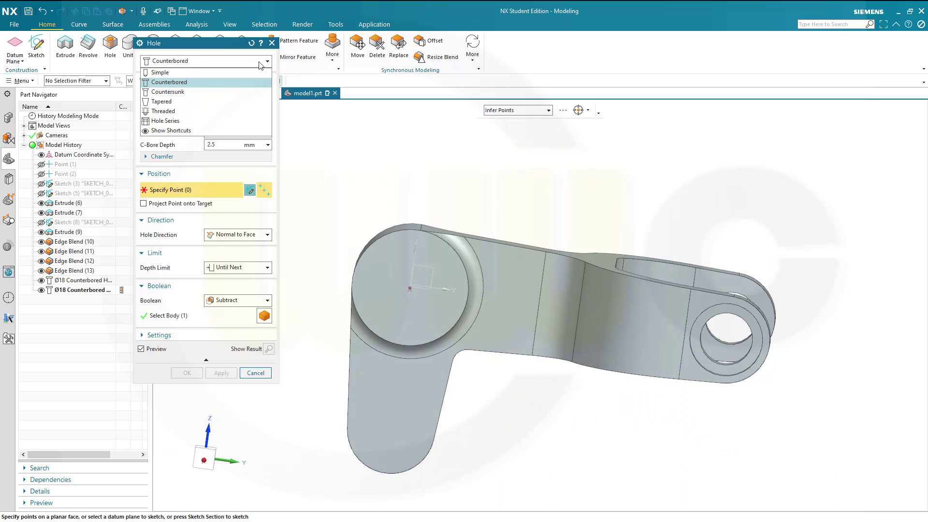
left_click(173, 74)
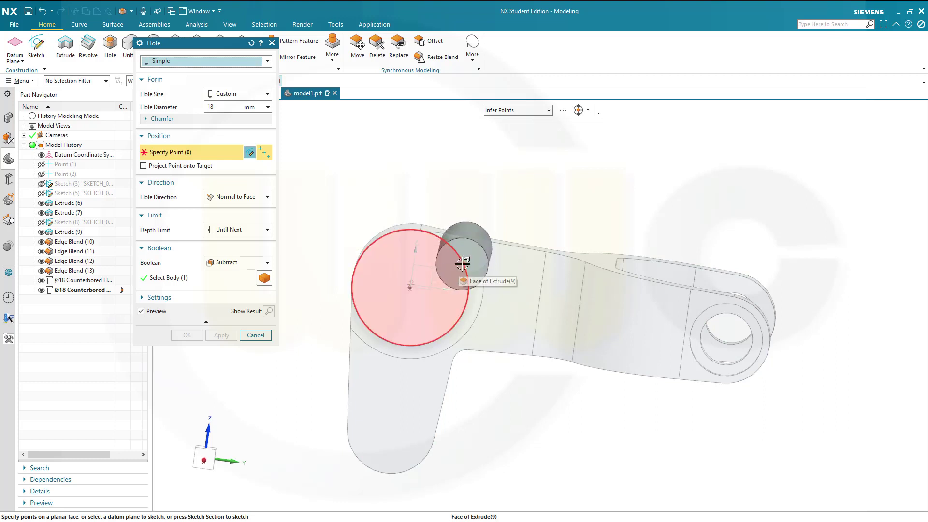
left_click(463, 263)
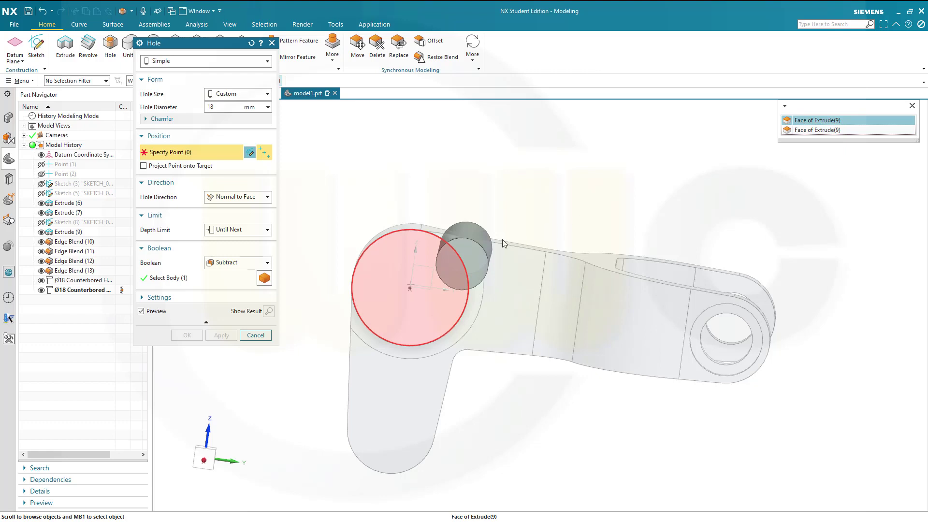
key("Escape")
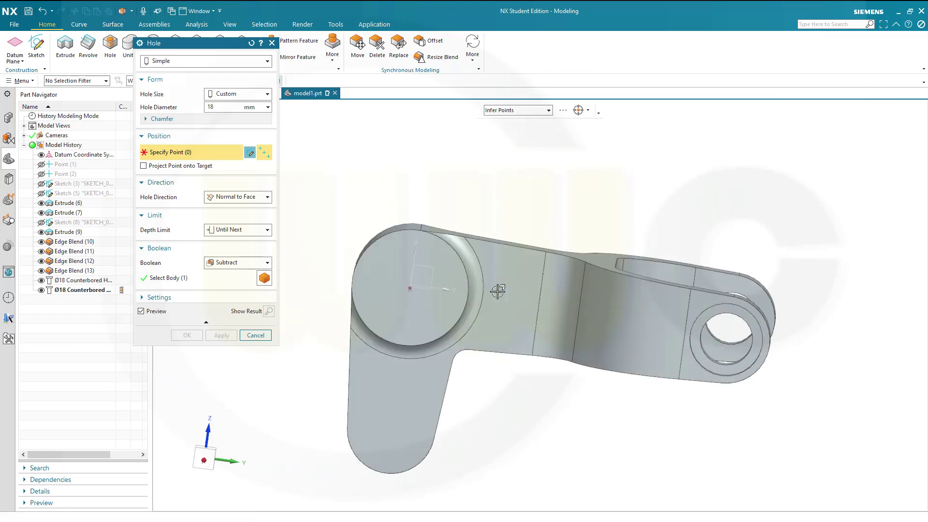
middle_click_drag(447, 203, 522, 254, "shift")
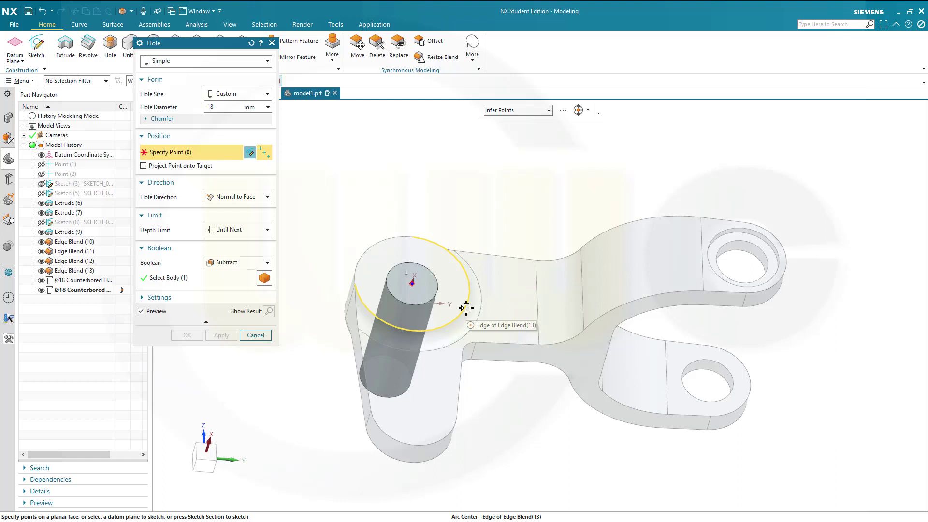
left_click(466, 308)
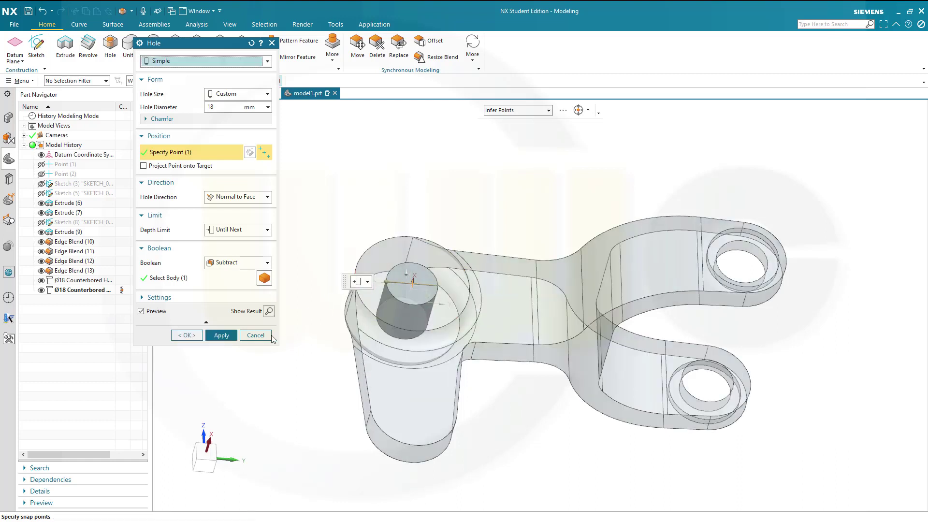
left_click(228, 336)
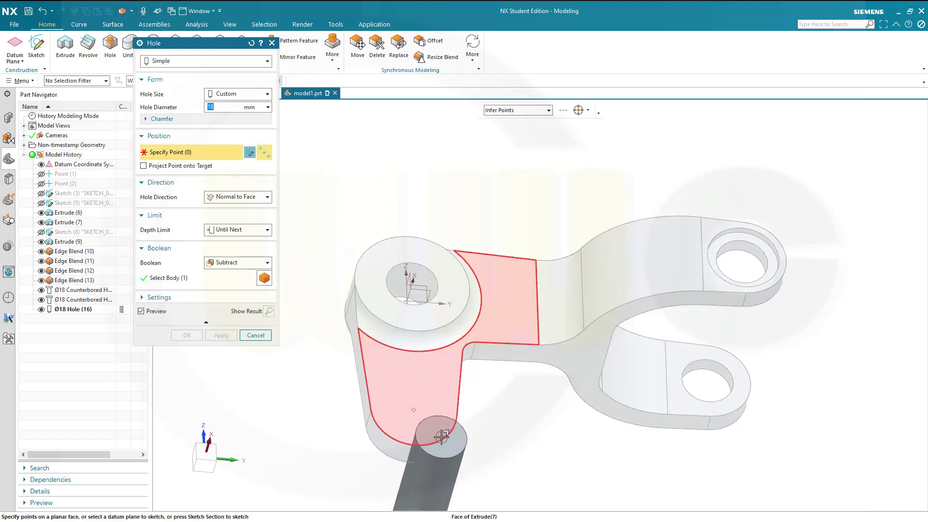
Cut another simple 18 mm hole at the arc centre of the short arm's rounded end and finish the Hole command
left_click(443, 439)
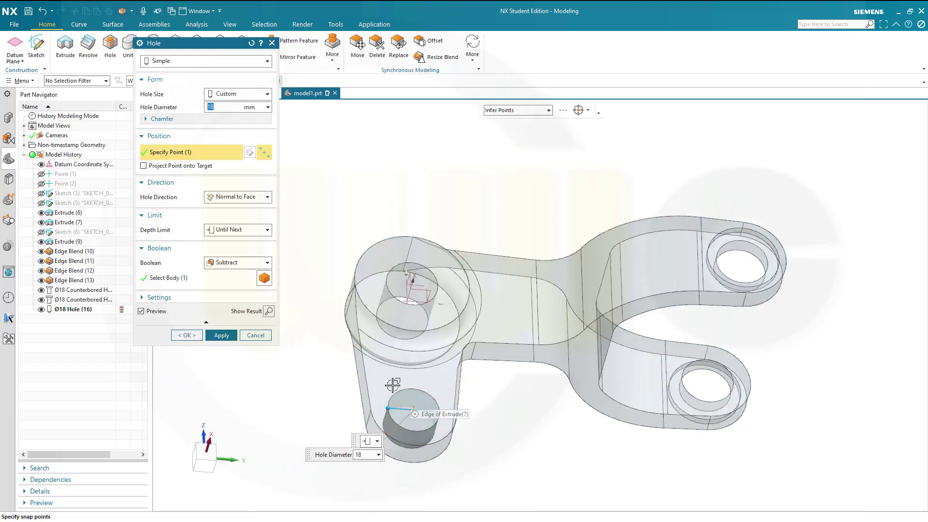
left_click(187, 335)
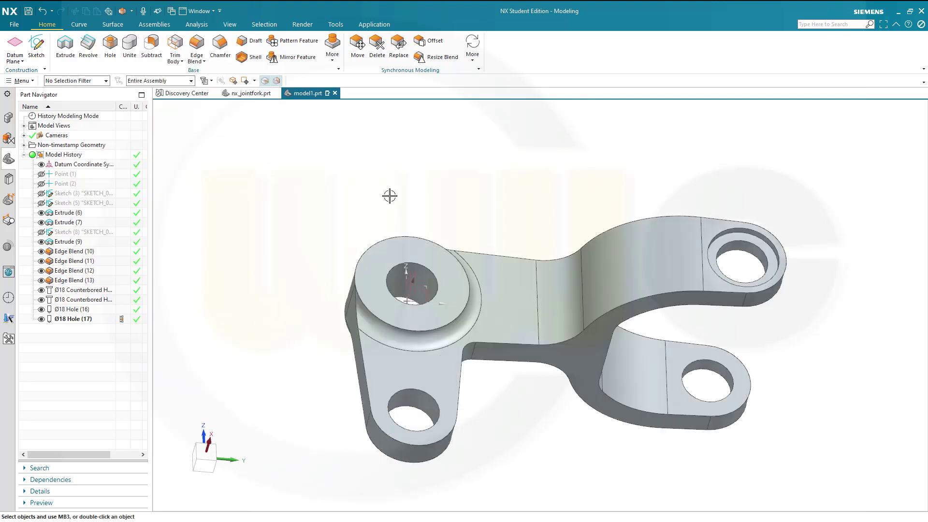
middle_click_drag(390, 196, 404, 228)
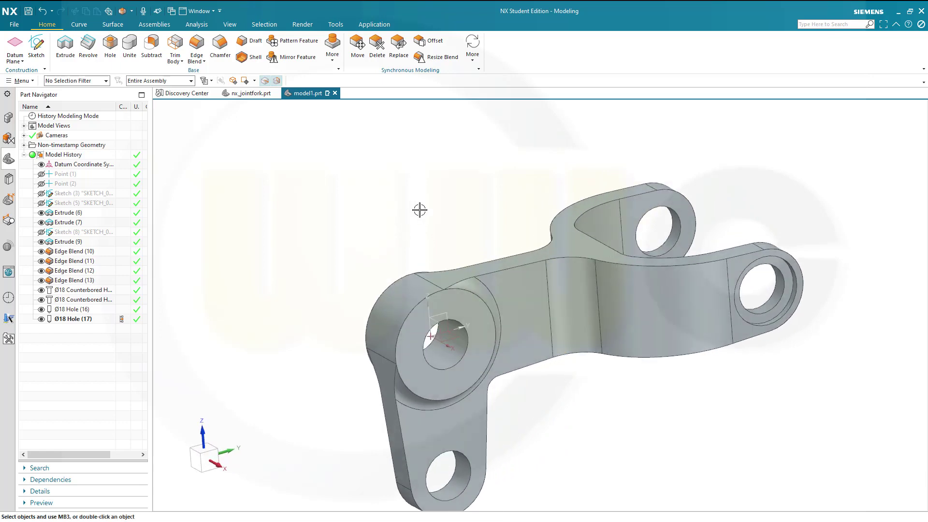